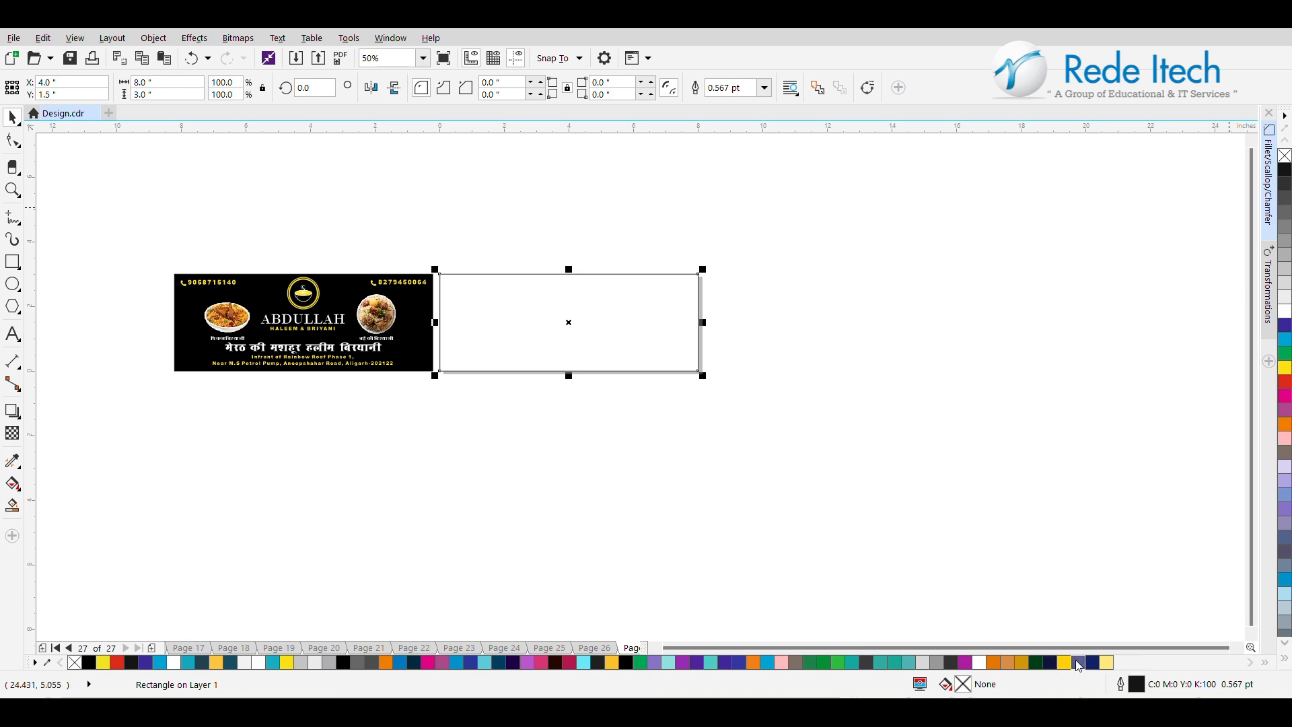
Fill the blank 8 × 3 inch rectangle beside the finished banner with black.
left_click(340, 664)
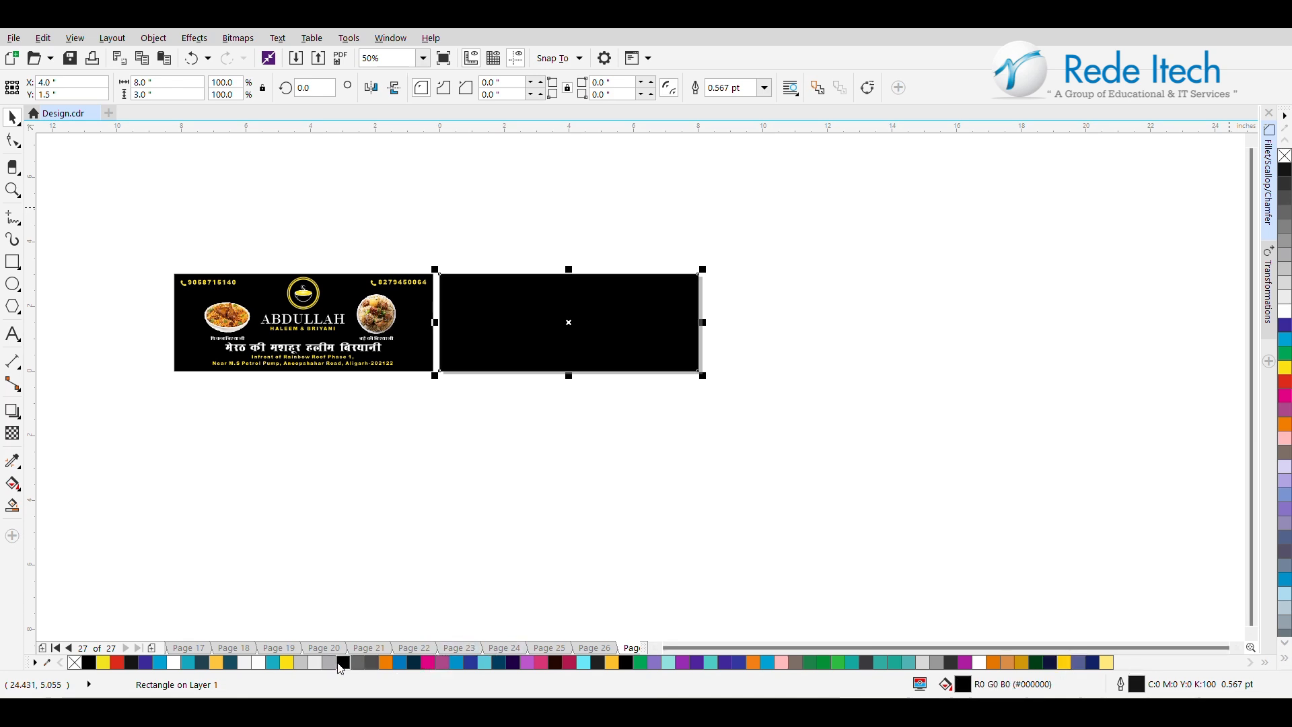
left_click(441, 479)
Draw an unfilled circle about 1.54 inches across below the finished banner and shift it slightly up and to the right.
scroll(279, 295, "up", 1)
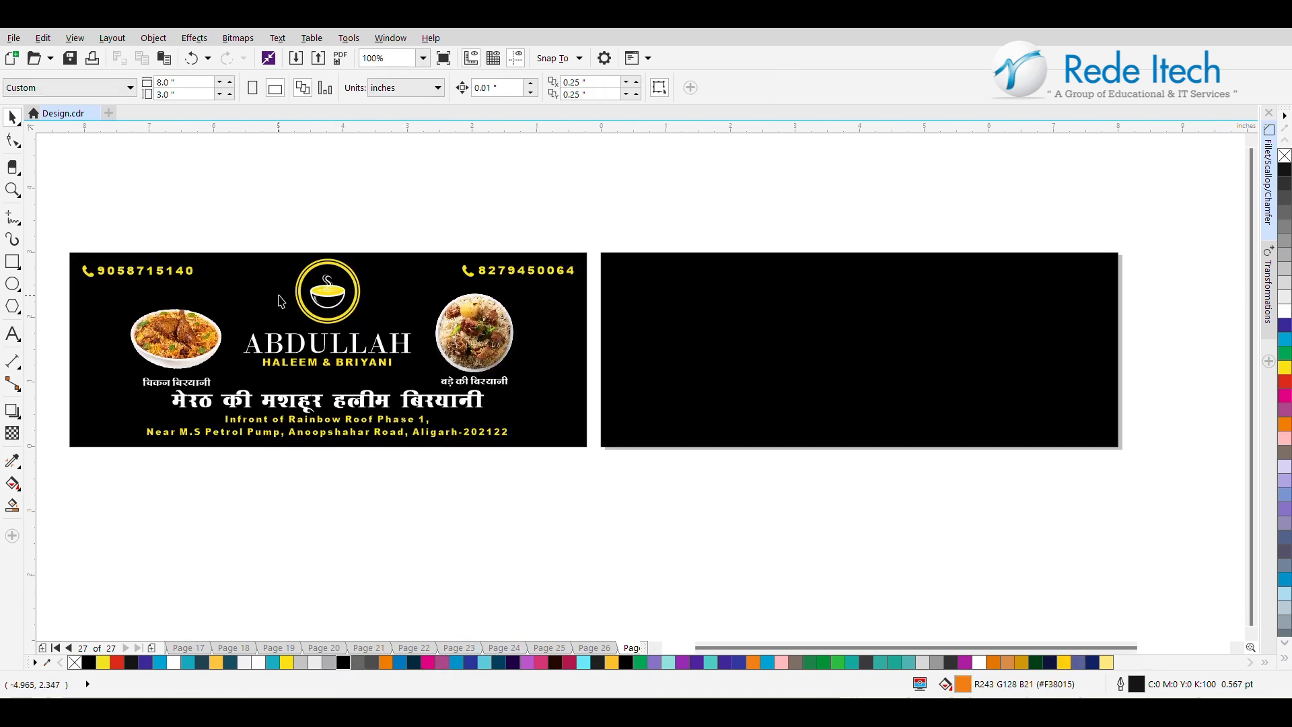
left_click(11, 286)
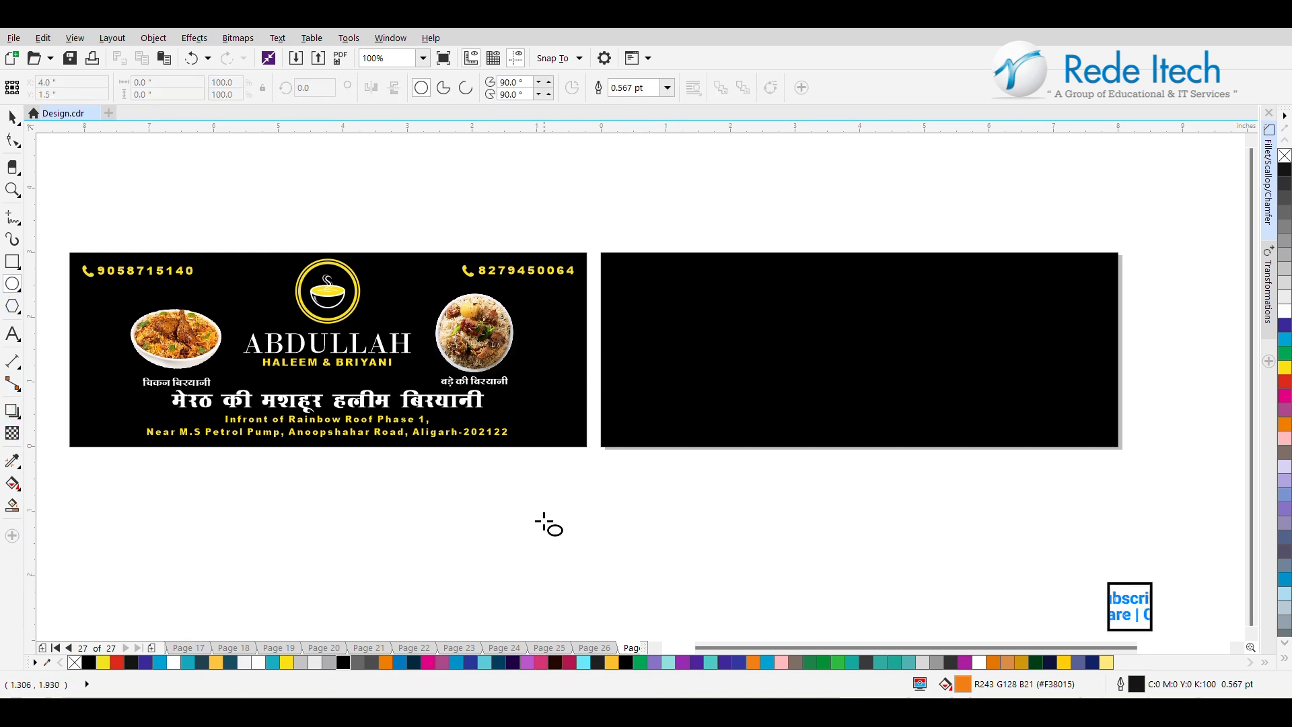
mouse_move(445, 509)
left_mouse_down()
mouse_move(542, 565)
mouse_move(553, 589)
left_mouse_up()
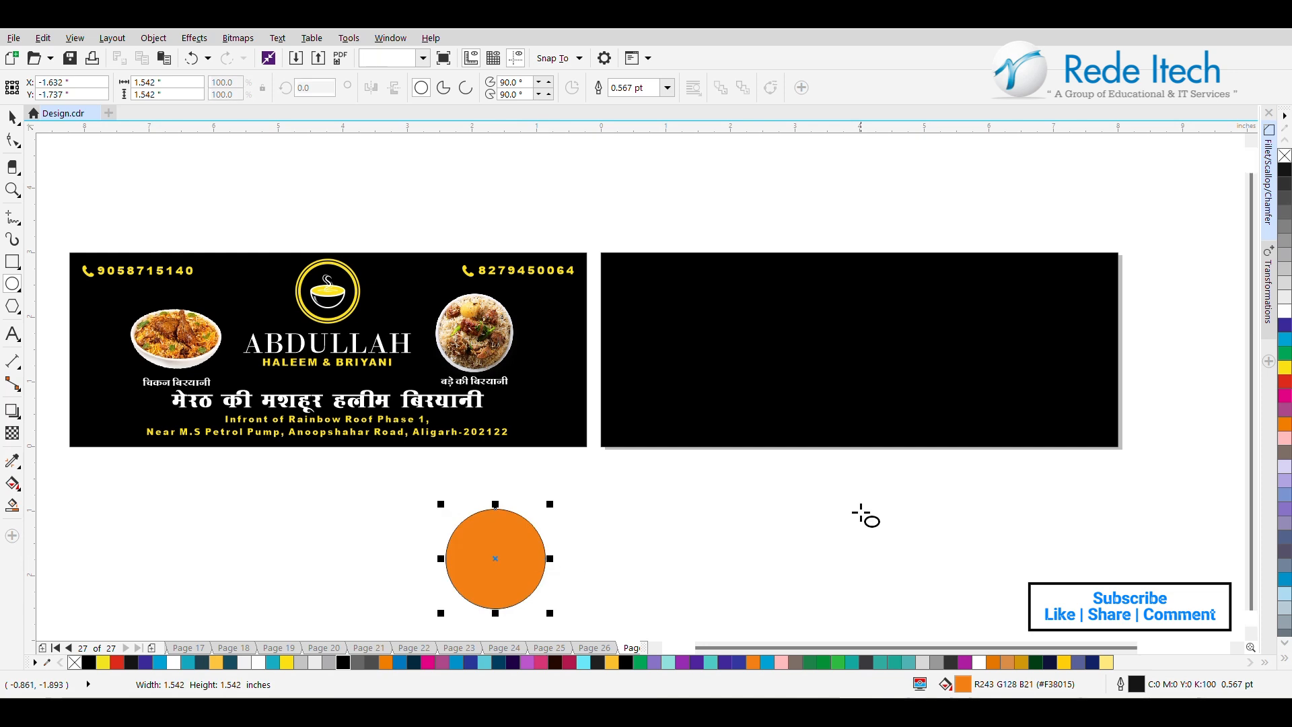
left_click(1285, 156)
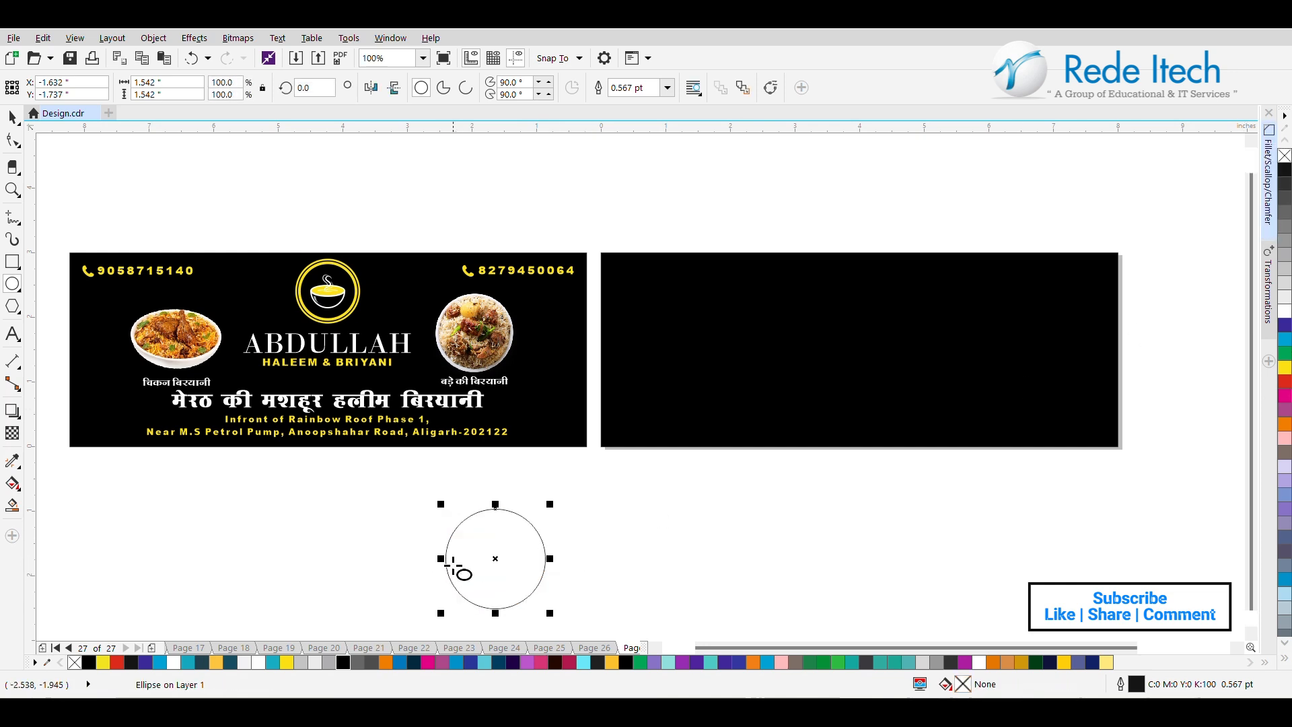
left_click(11, 117)
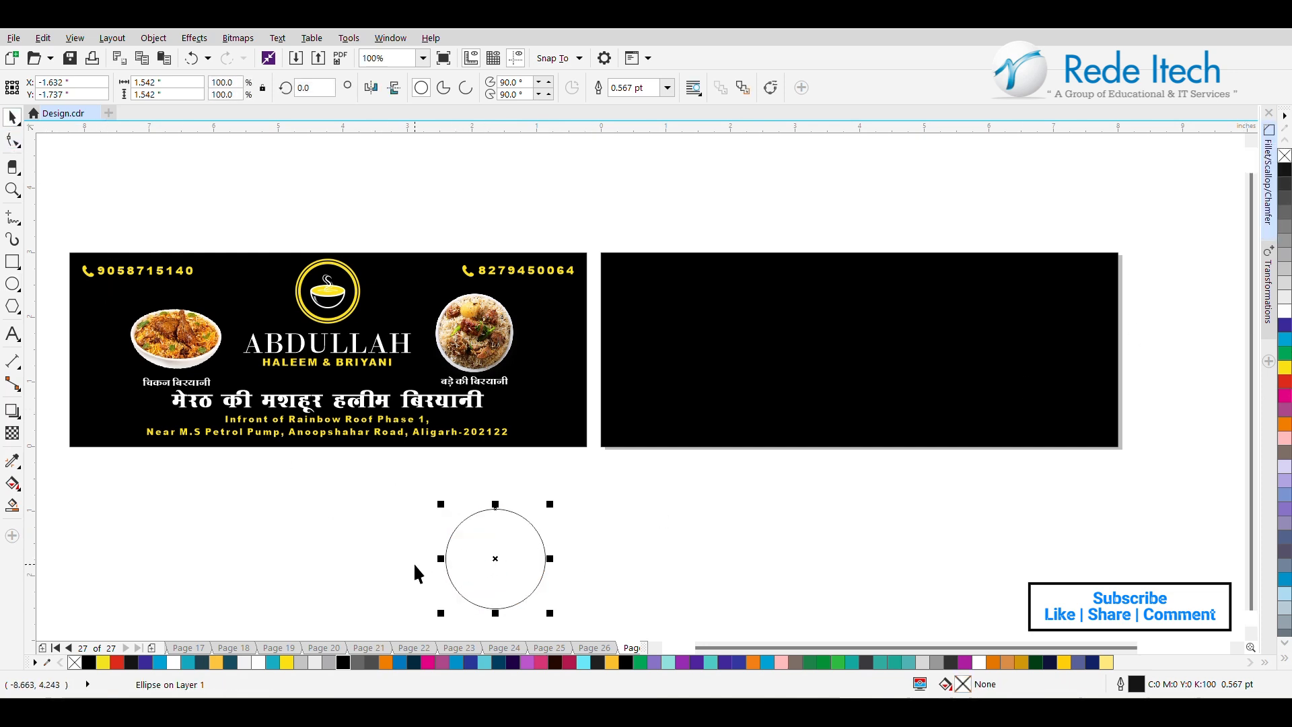
left_click_drag(507, 570, 537, 542)
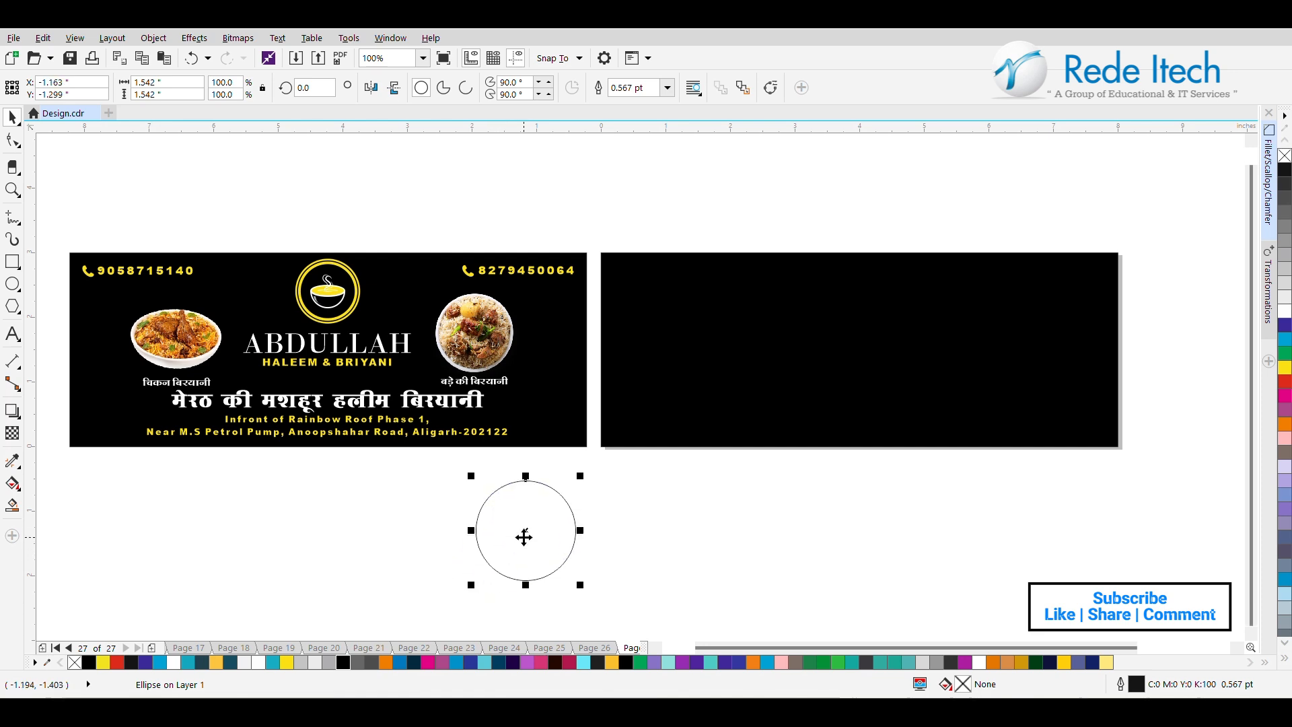
Add a flattened copy of the circle about 0.56 inch high and remove the circle's upper arc with Virtual Segment Delete to form a bowl.
left_click_drag(526, 476, 527, 506)
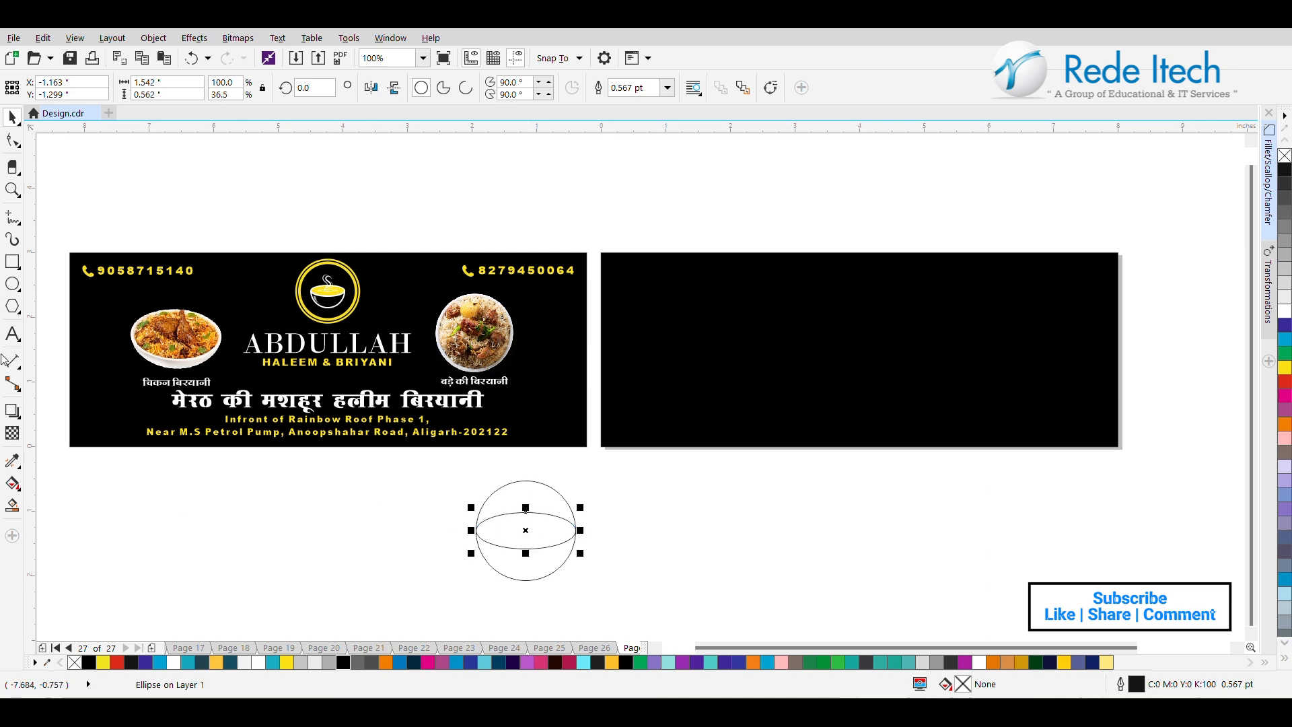
left_click(21, 147)
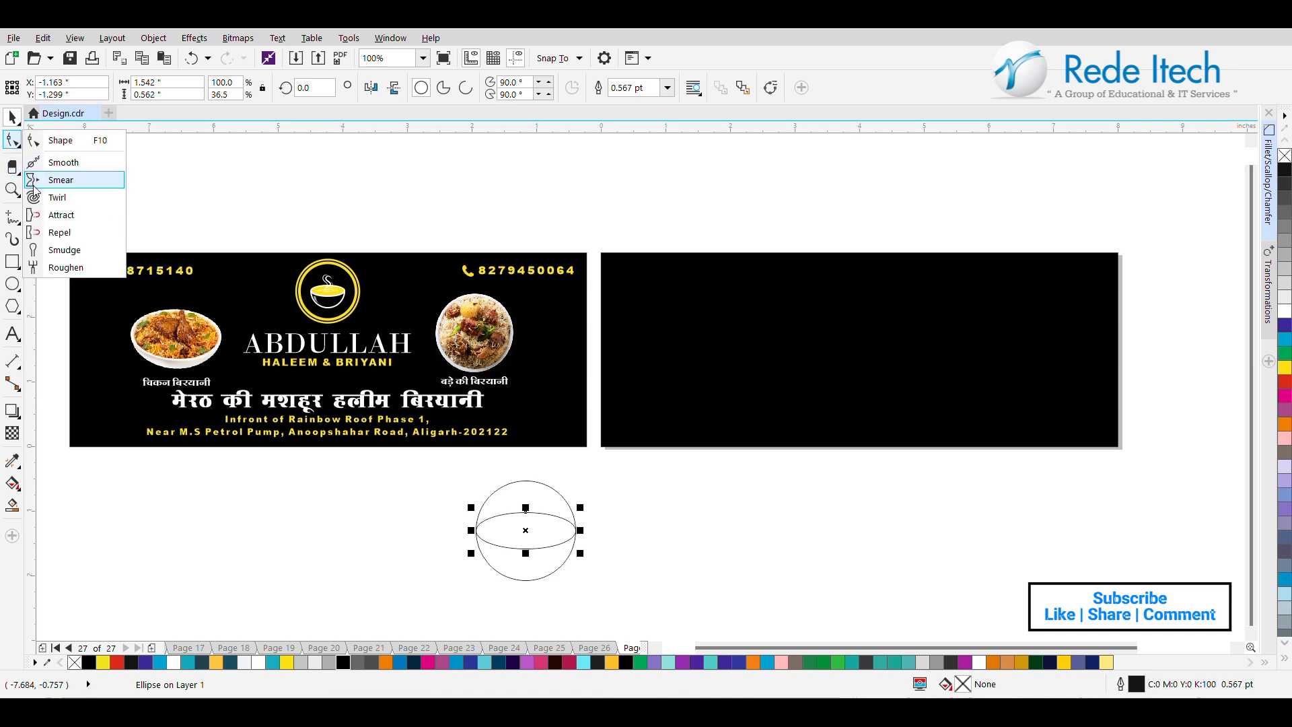
mouse_move(15, 195)
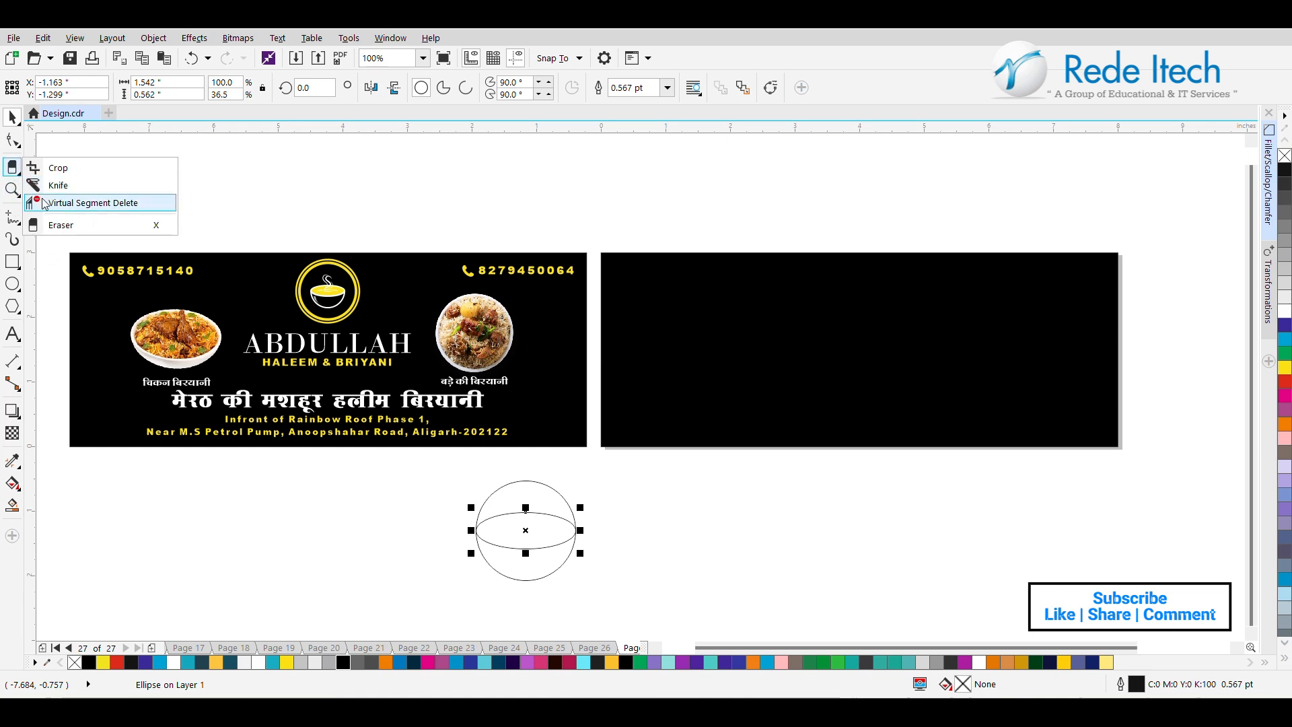
left_click(53, 201)
left_click(490, 497)
left_click(13, 116)
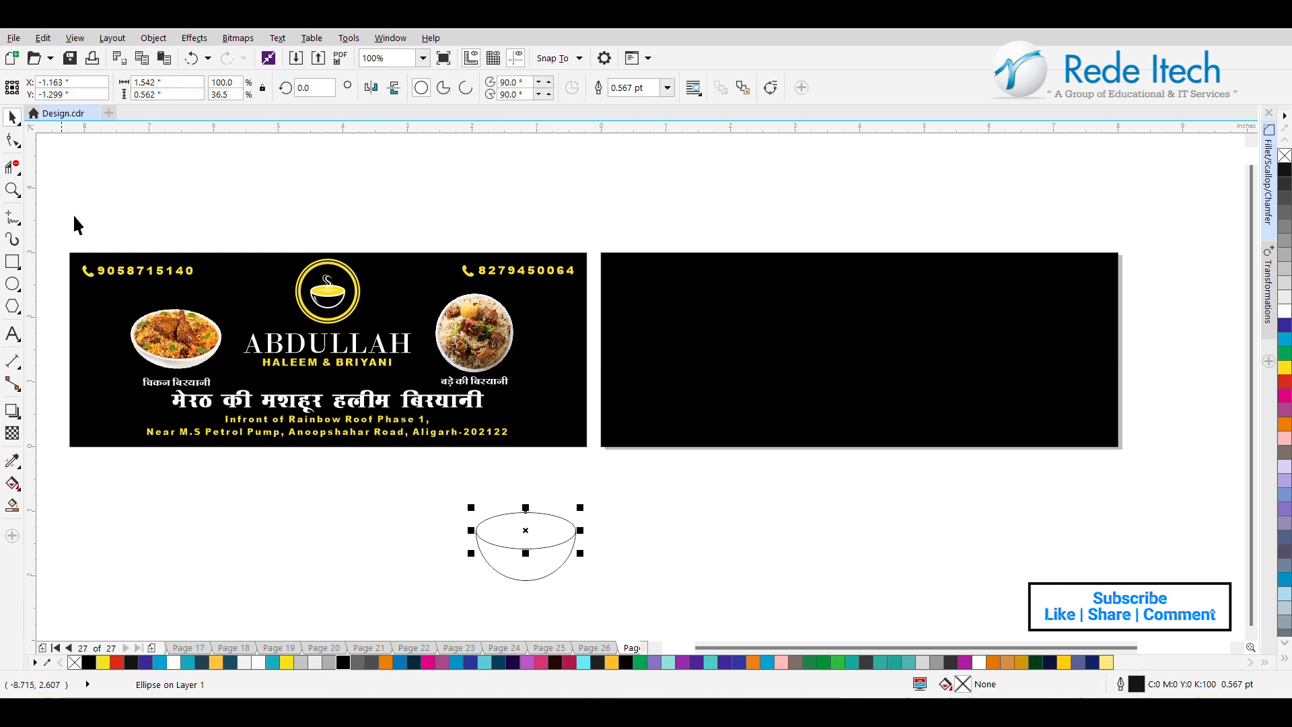
Fill the bowl's rim ellipse and body with black and give both a yellow 0.567 pt outline using Smart Fill.
left_click(12, 505)
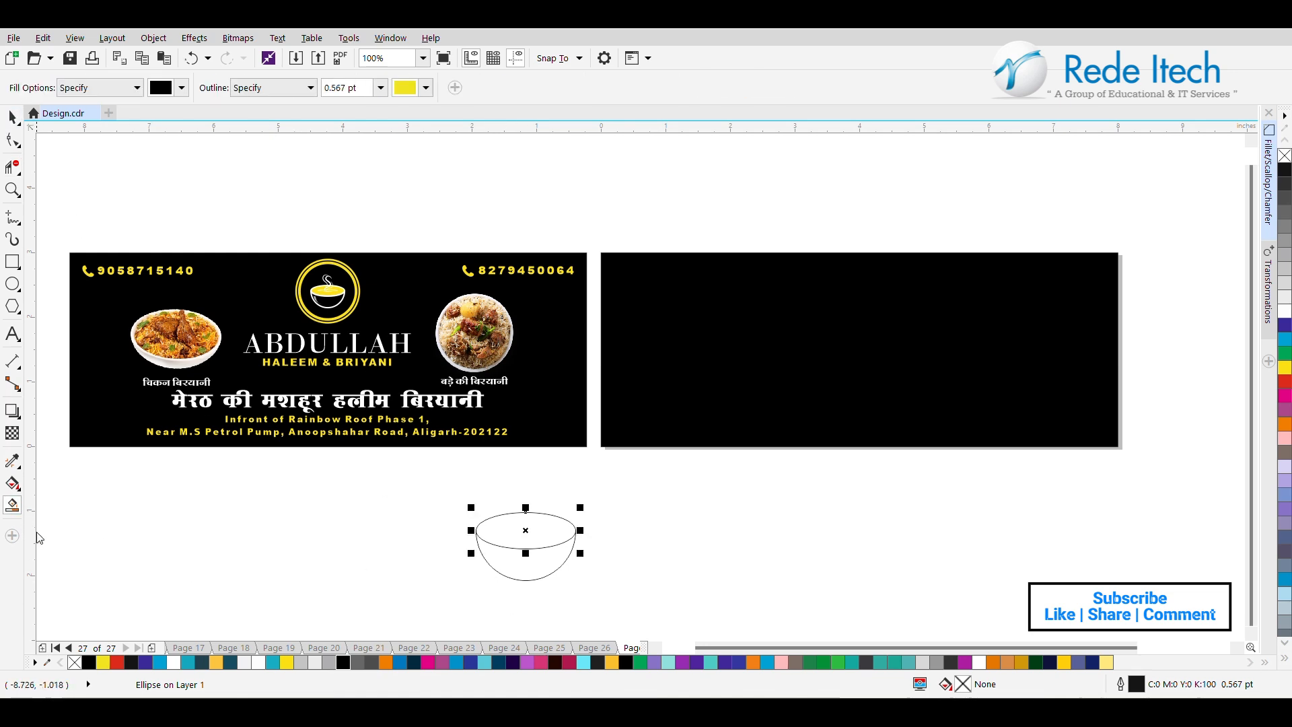
left_click(504, 533)
left_click(519, 568)
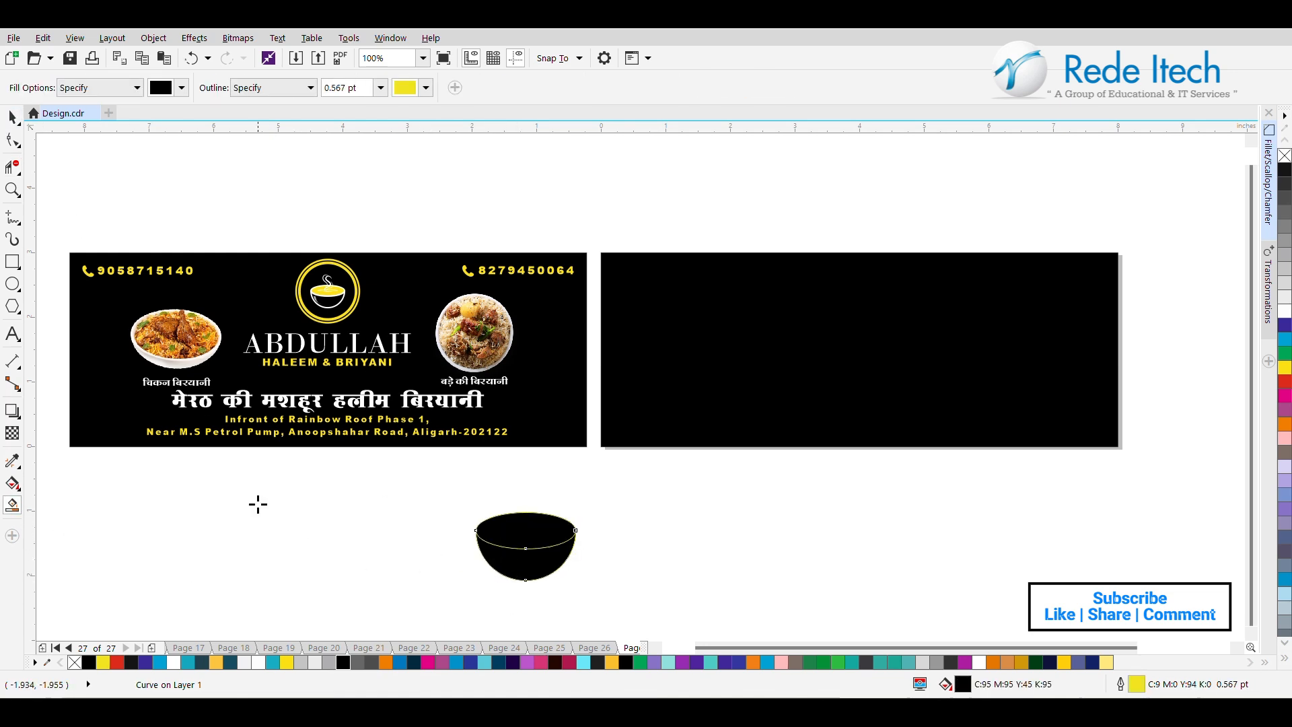
left_click(13, 119)
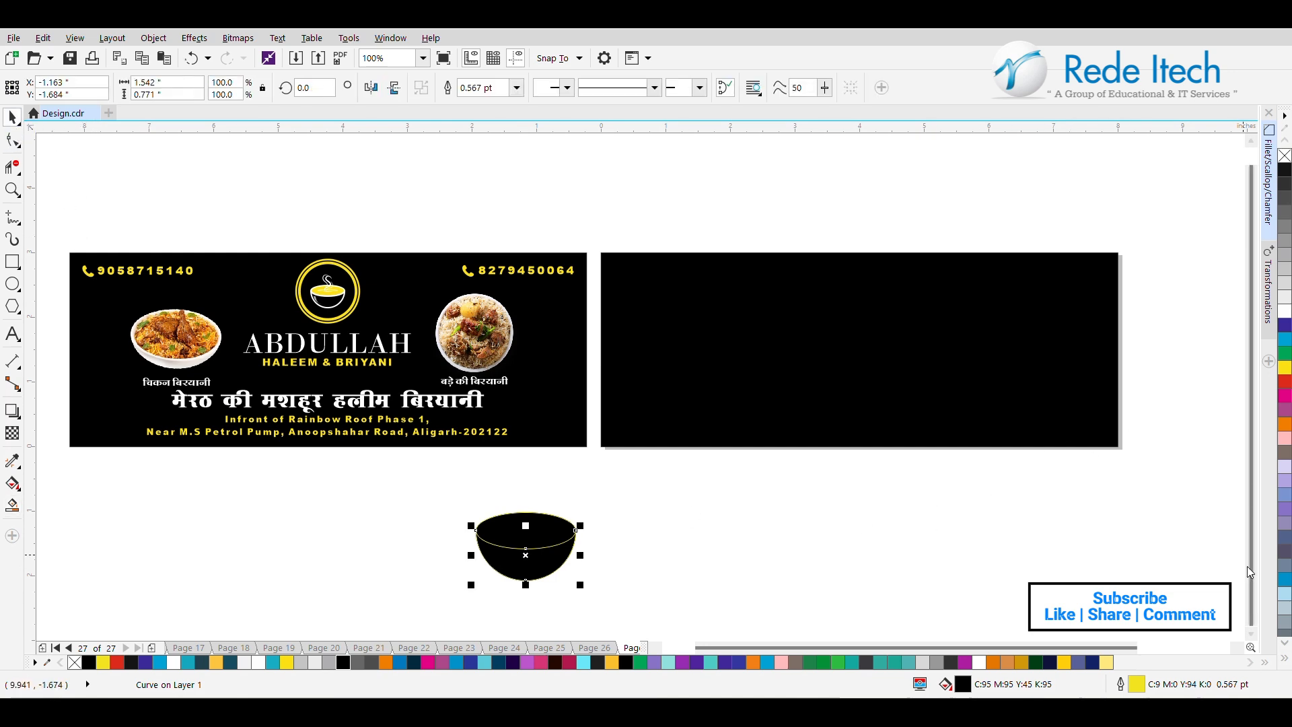
Give the bowl's rim ellipse a white outline and a golden yellow fill (#FFCE07).
left_click(1255, 637)
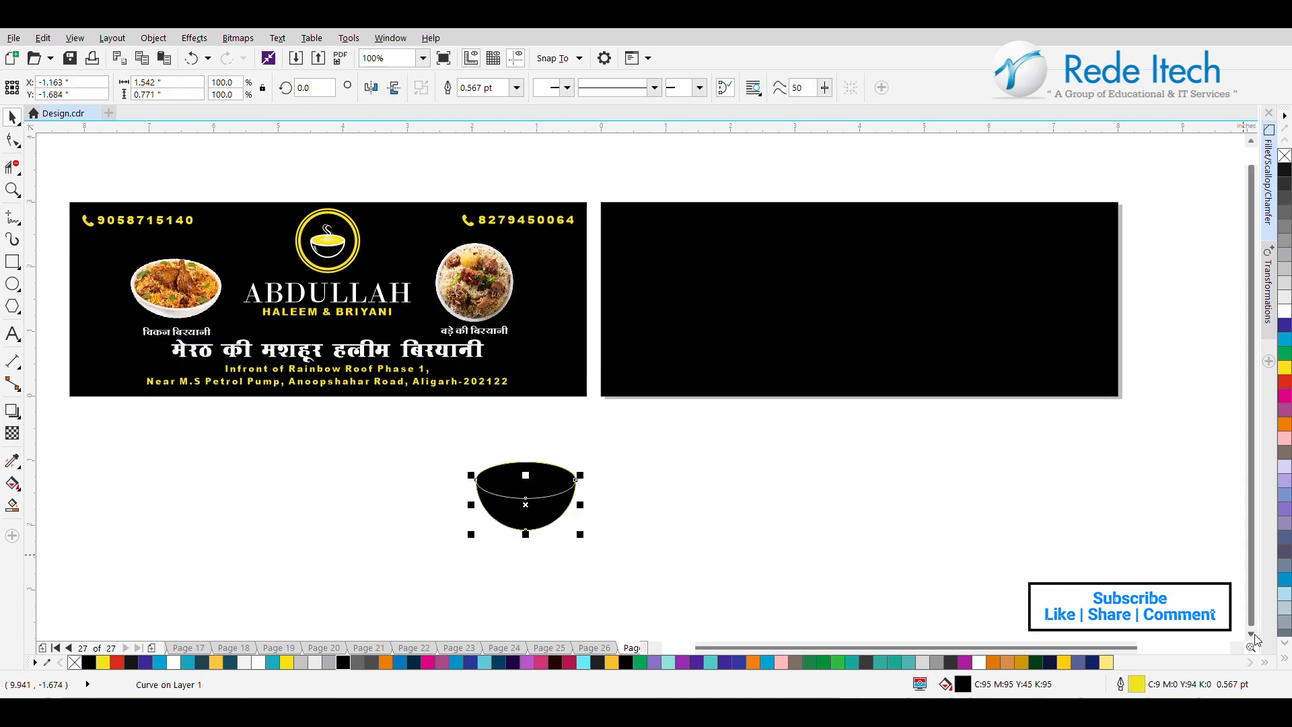
left_click(802, 512)
left_click(525, 514)
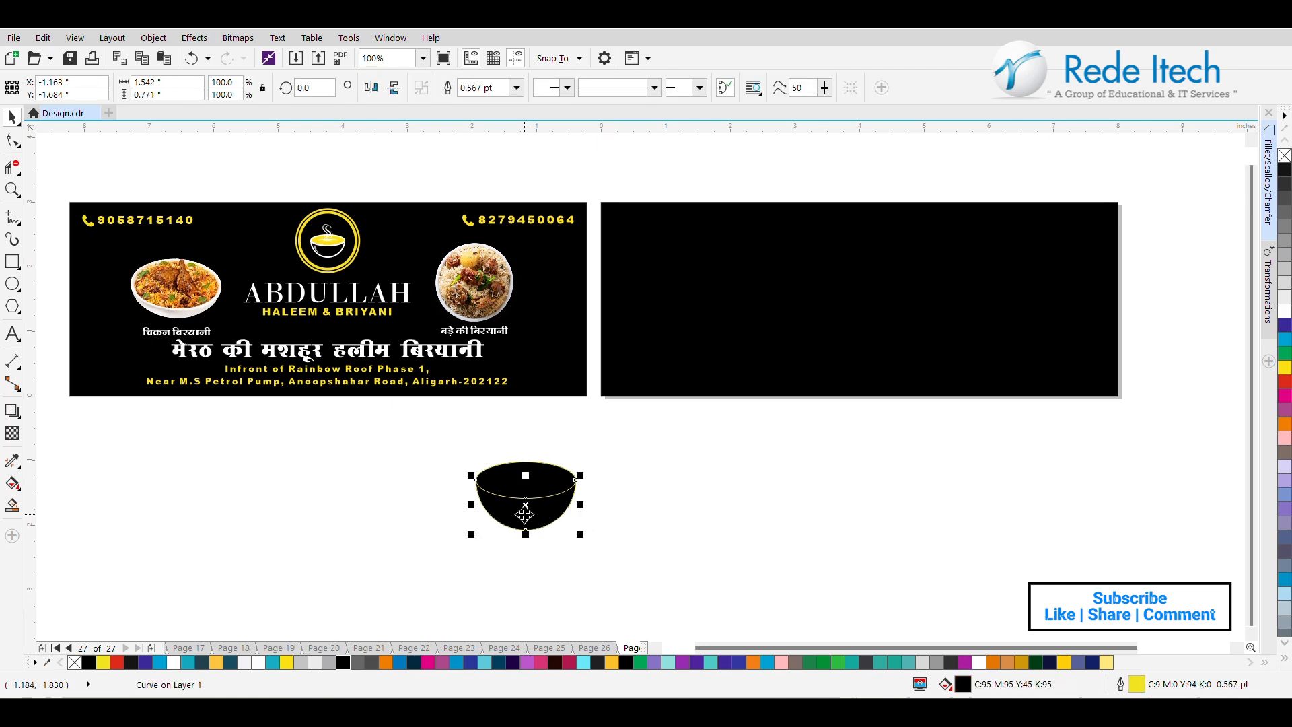
scroll(525, 515, "up", 2)
scroll(525, 515, "down", 2)
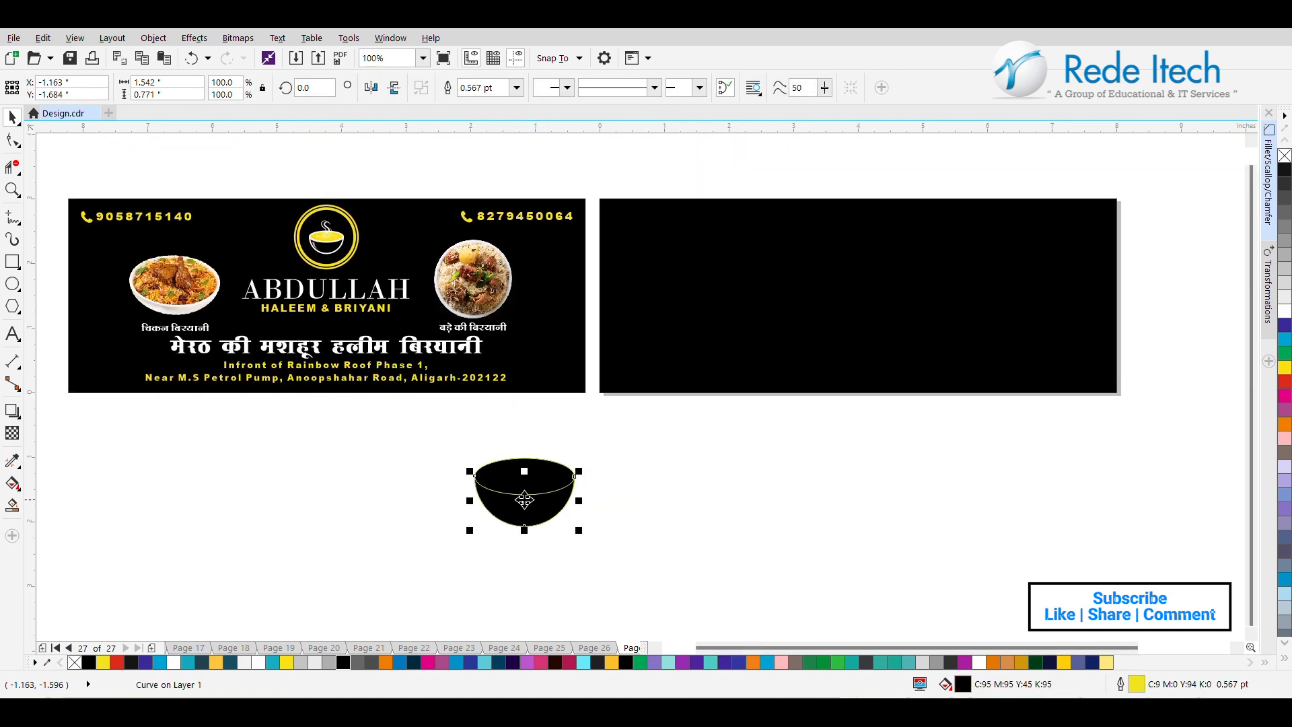
left_click(550, 476)
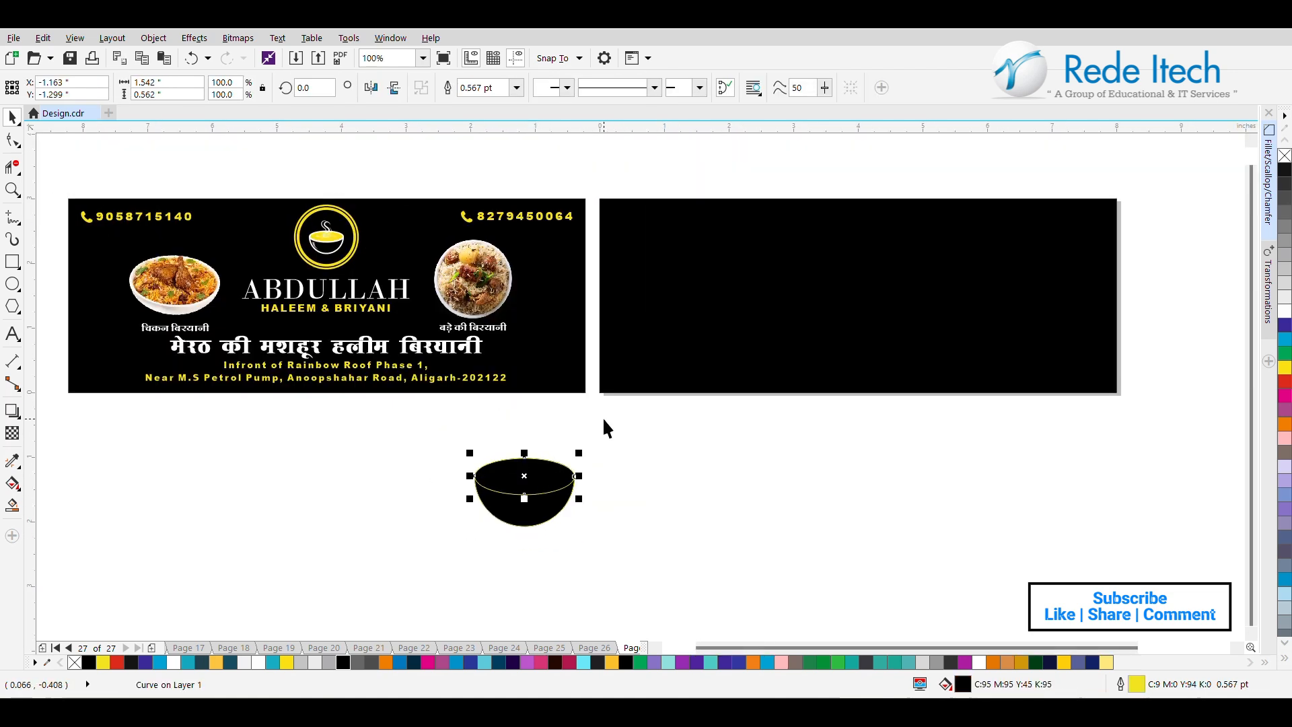
right_click(1285, 317)
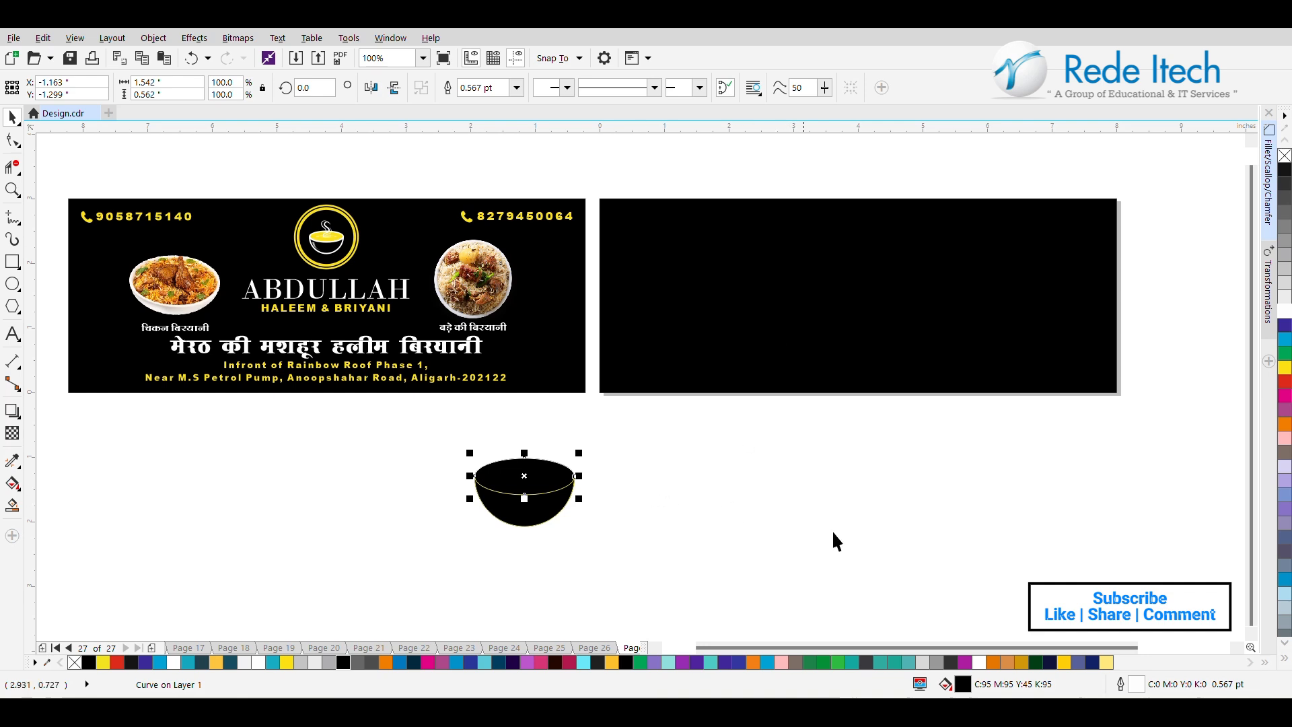
left_click(1055, 663)
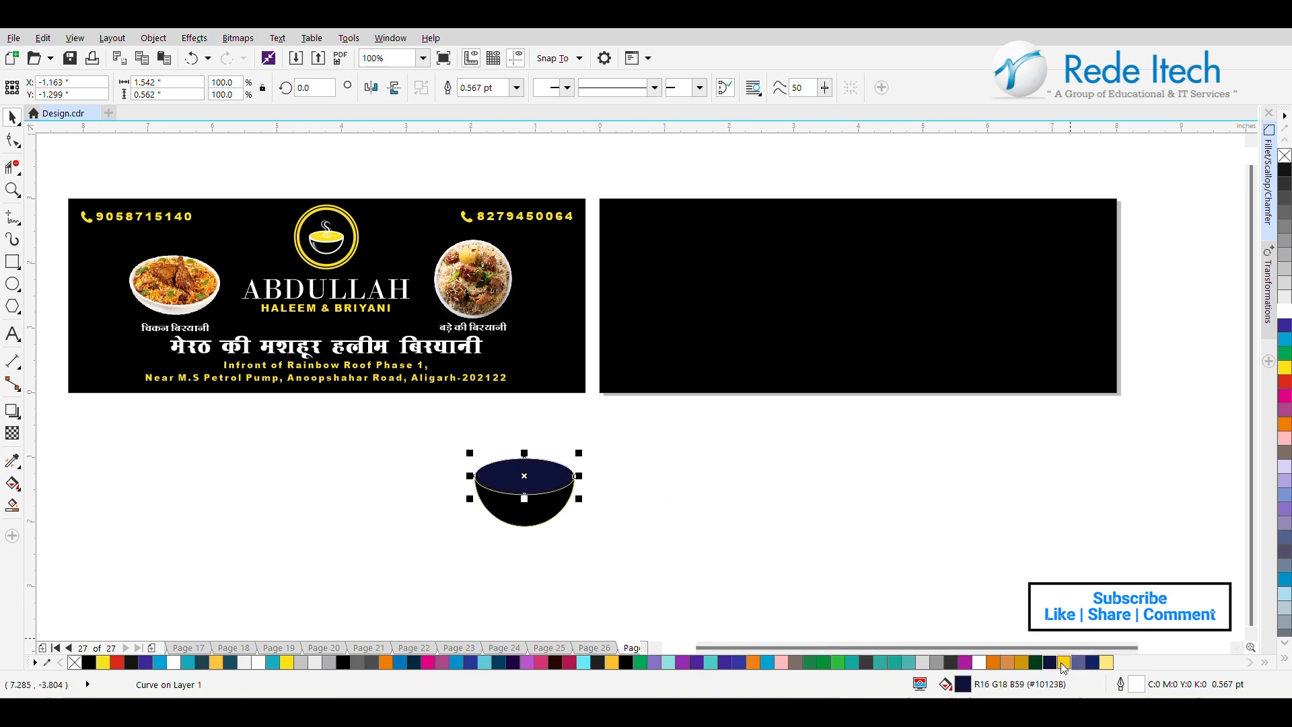
left_click(1062, 663)
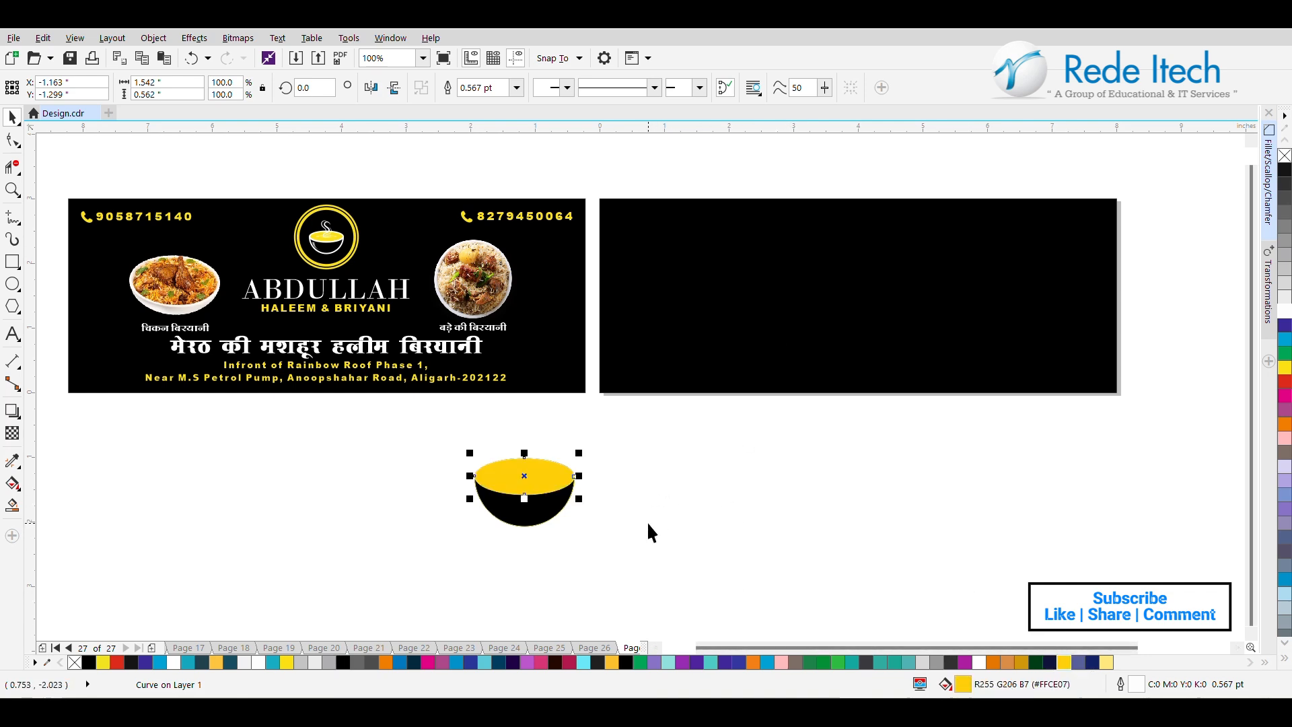
Change the outline of the bowl's black body to white.
left_click(506, 524)
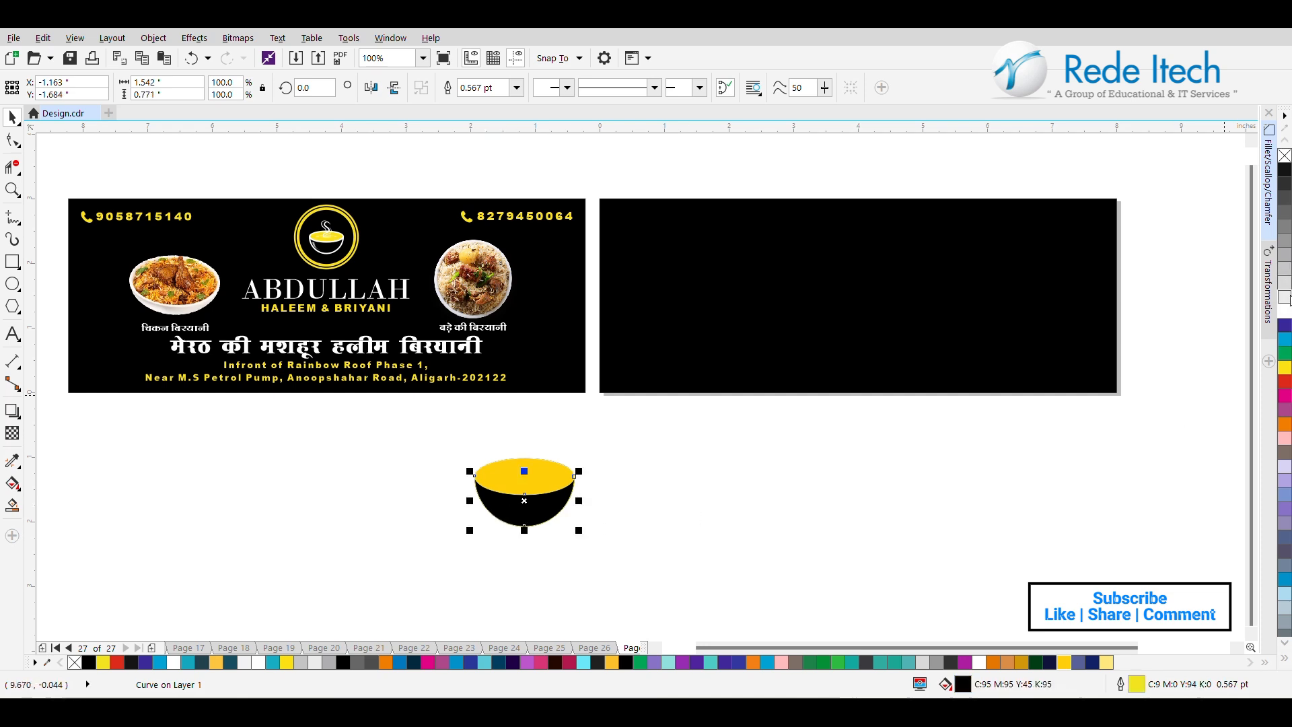
right_click(1287, 316)
scroll(505, 531, "up", 2)
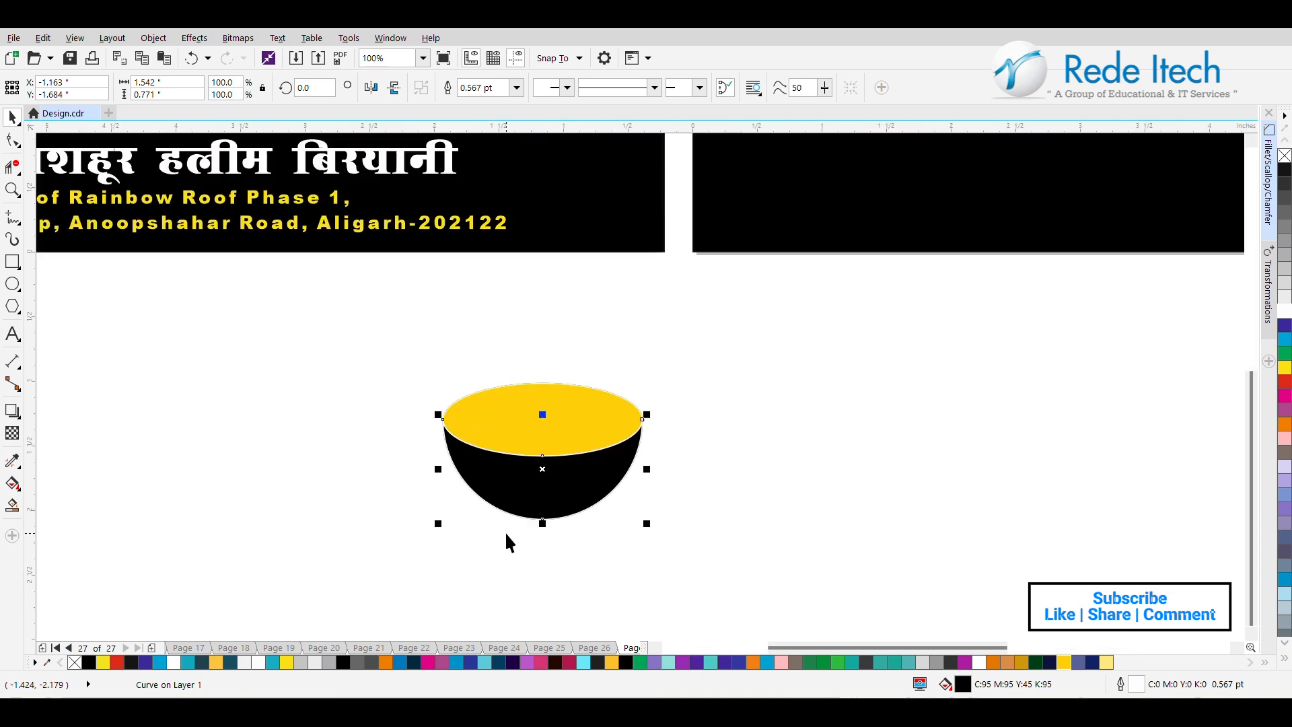
left_click(345, 531)
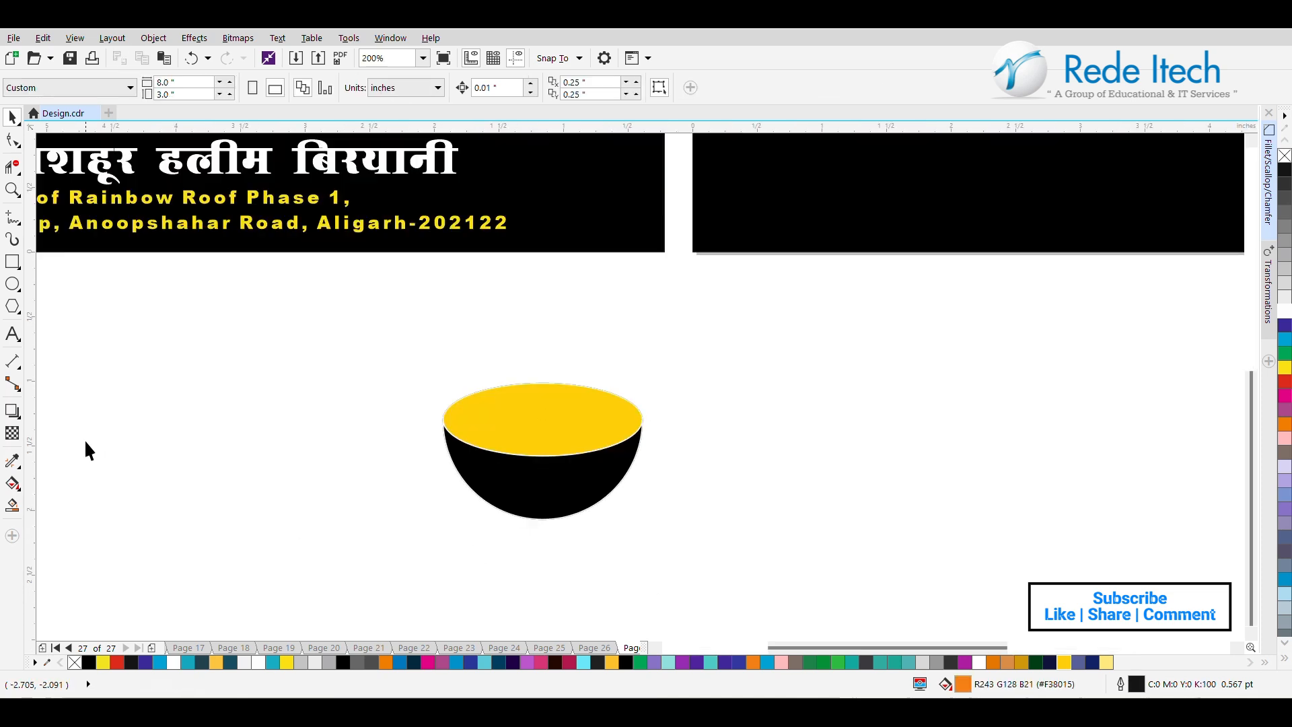
Draw an unfilled rectangle about 0.22 × 0.23 inch on the left side of the bowl's body.
left_click(12, 266)
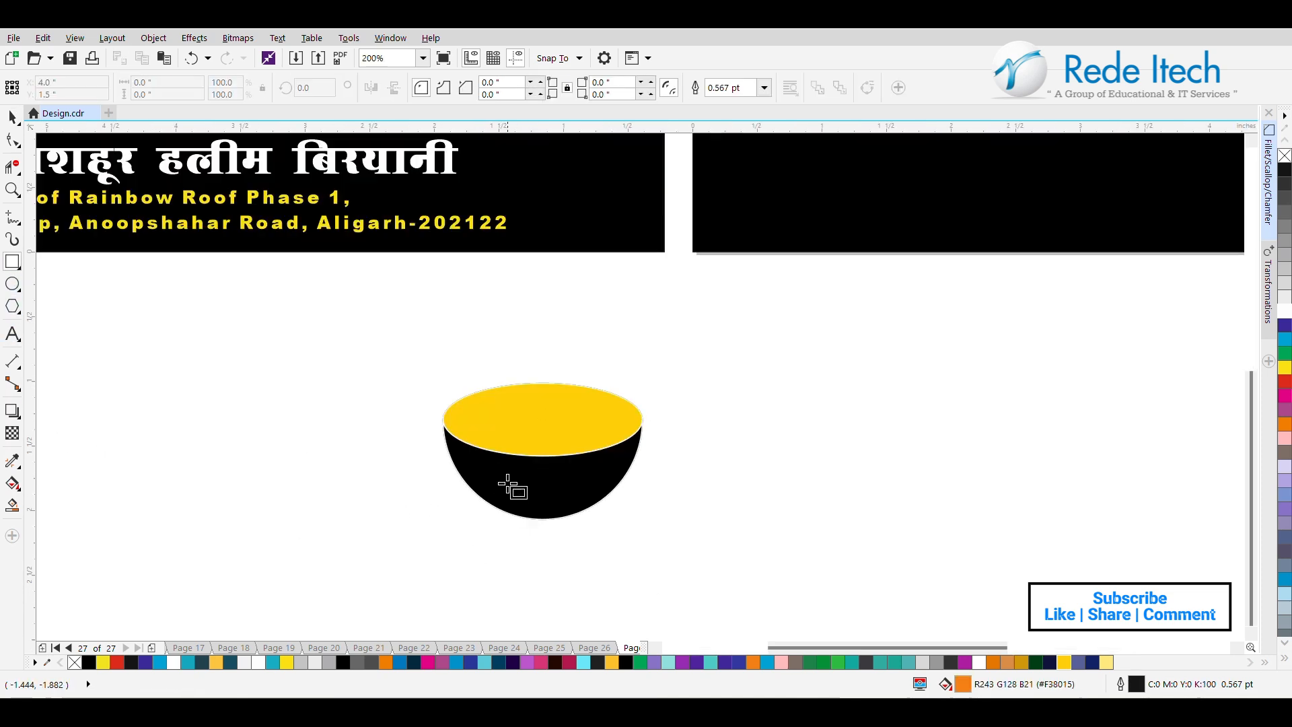
left_click_drag(464, 460, 492, 488)
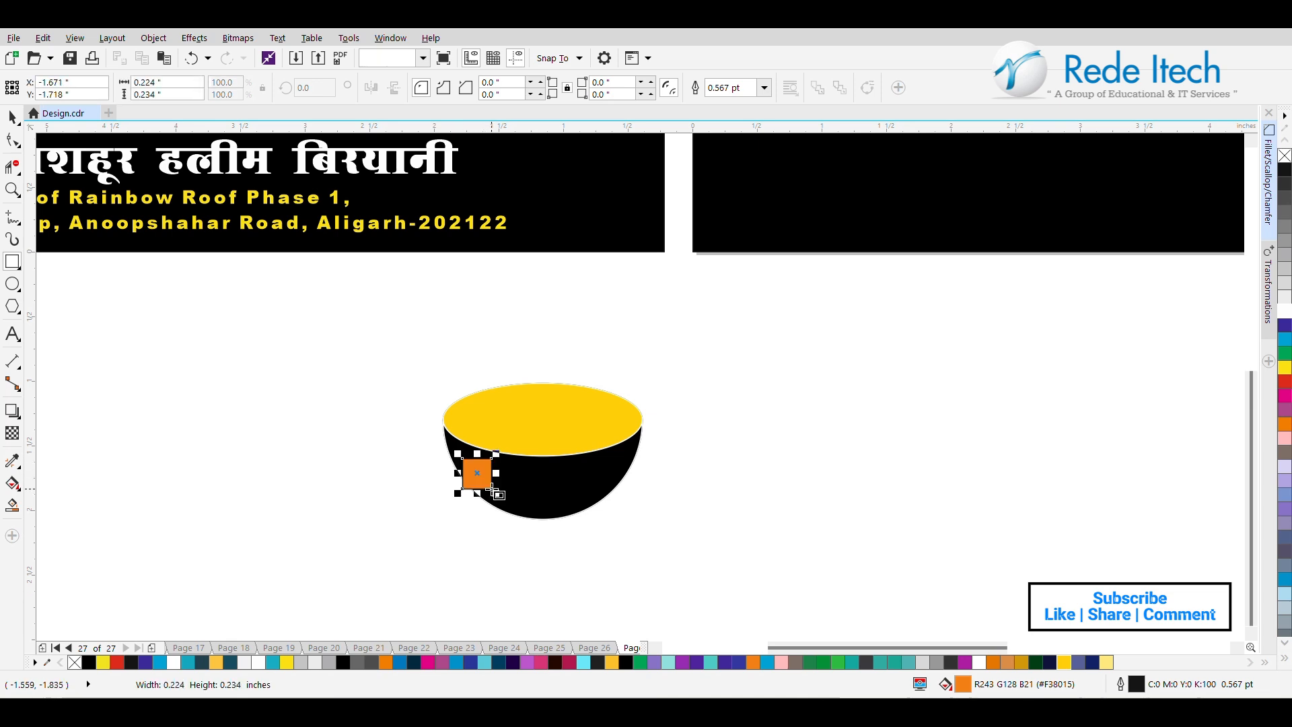
left_click(1285, 155)
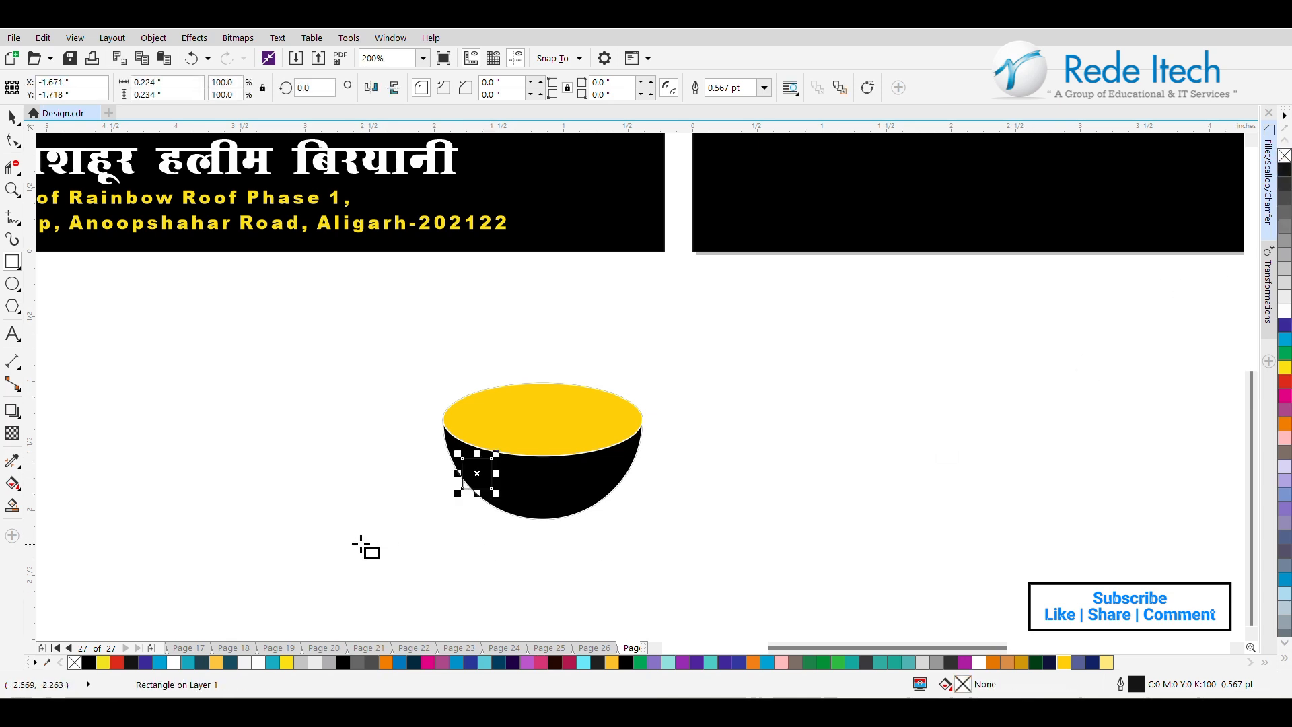
Convert the small rectangle to curves, delete one lower node, and move the remaining nodes into a narrow triangle along the bowl's left edge.
left_click(15, 141)
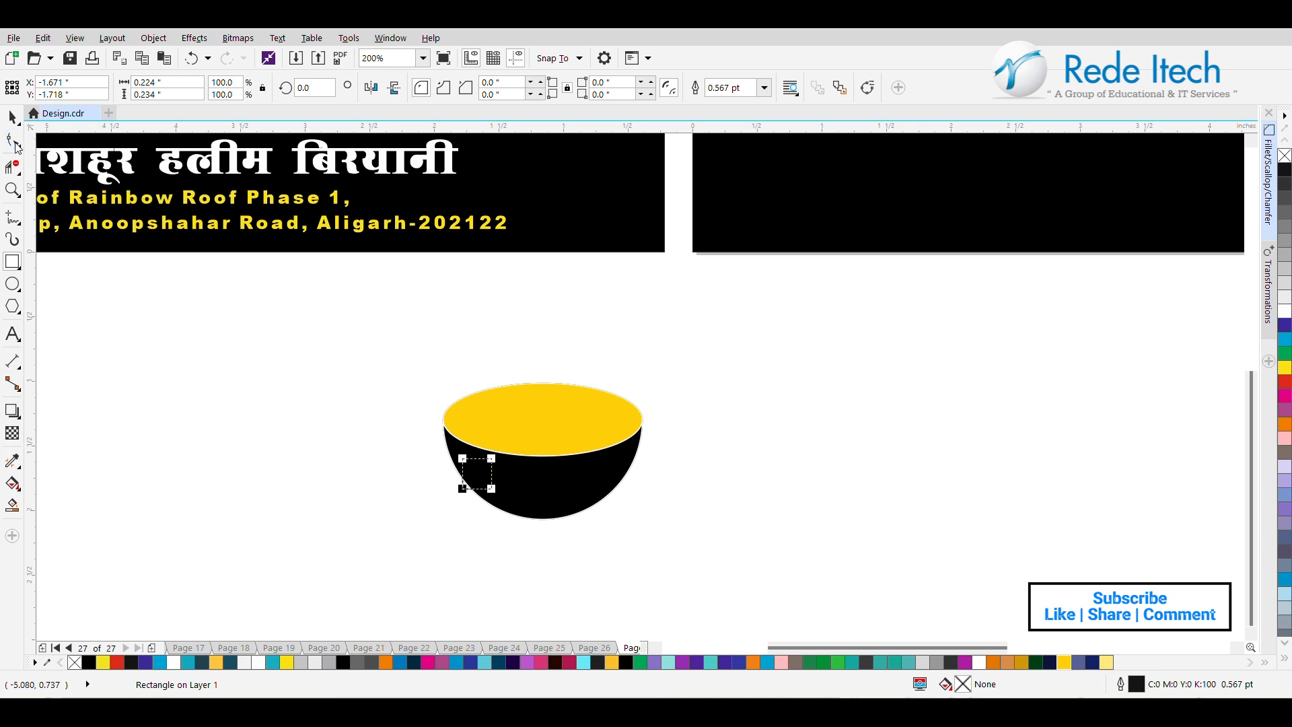
left_click(868, 88)
scroll(463, 498, "up", 2)
mouse_move(496, 498)
left_mouse_down()
mouse_move(510, 499)
mouse_move(443, 500)
mouse_move(510, 512)
left_mouse_up()
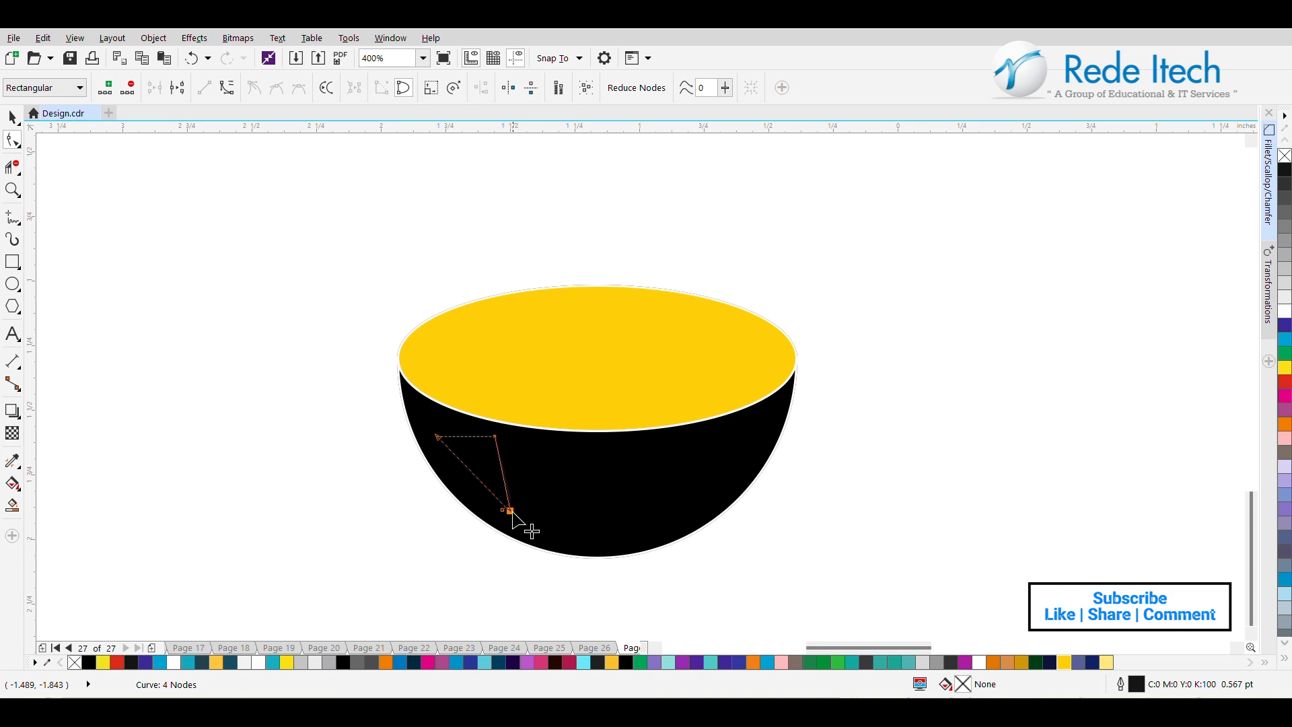
key("Delete")
mouse_move(507, 506)
left_mouse_down()
mouse_move(518, 535)
mouse_move(511, 527)
left_mouse_up()
left_click_drag(493, 438, 428, 442)
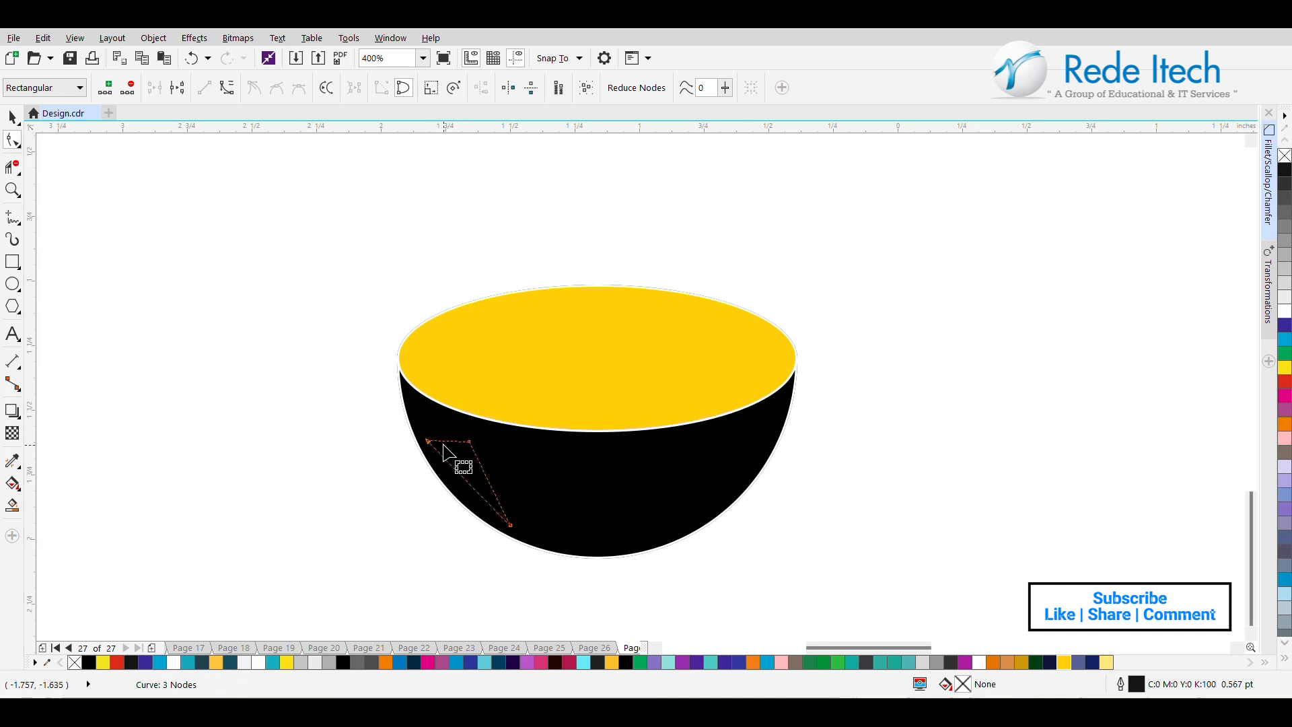
double_click(463, 478)
left_click(227, 92)
left_click_drag(476, 496, 455, 472)
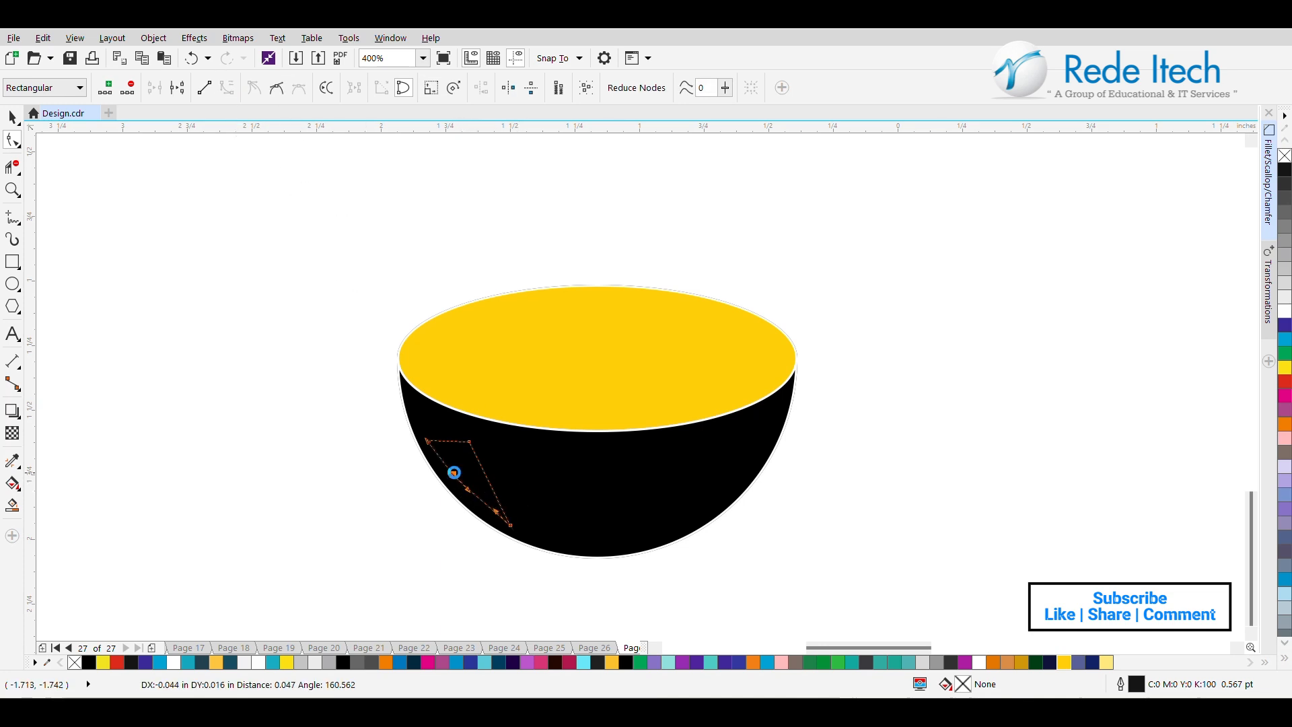
left_click(450, 471)
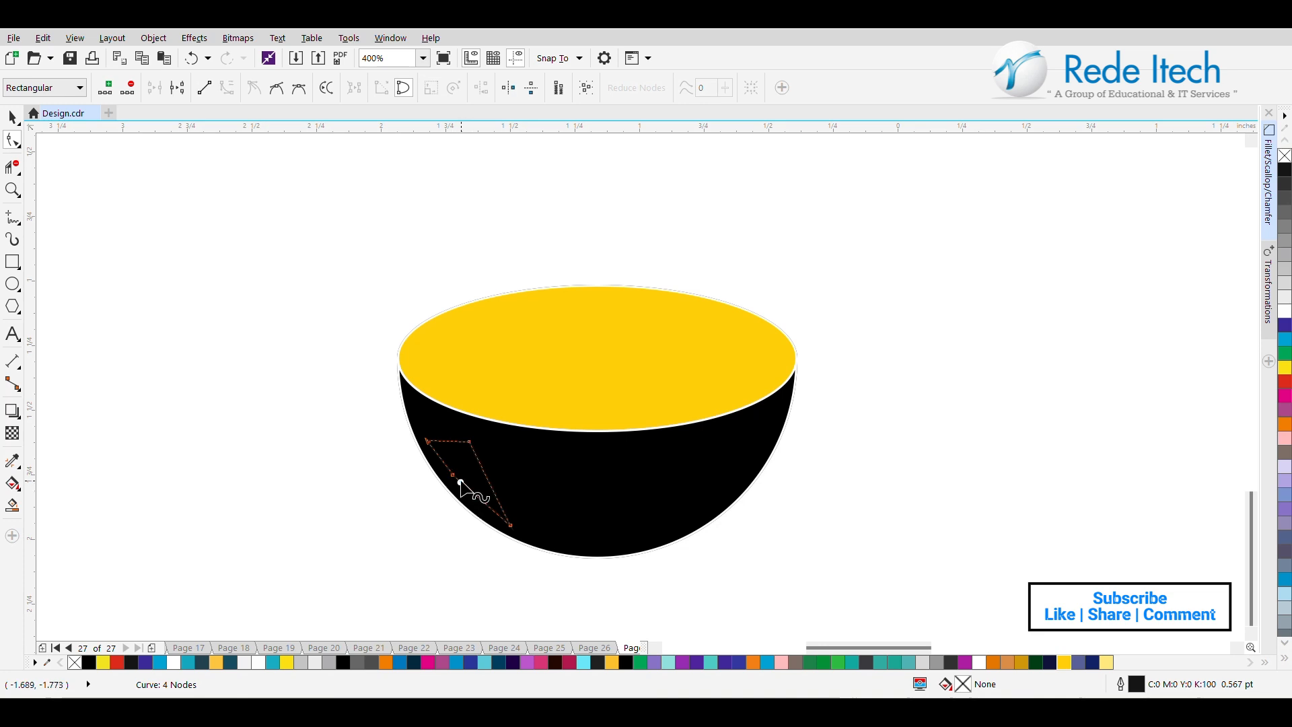
key("ctrl+z")
key("ctrl+z")
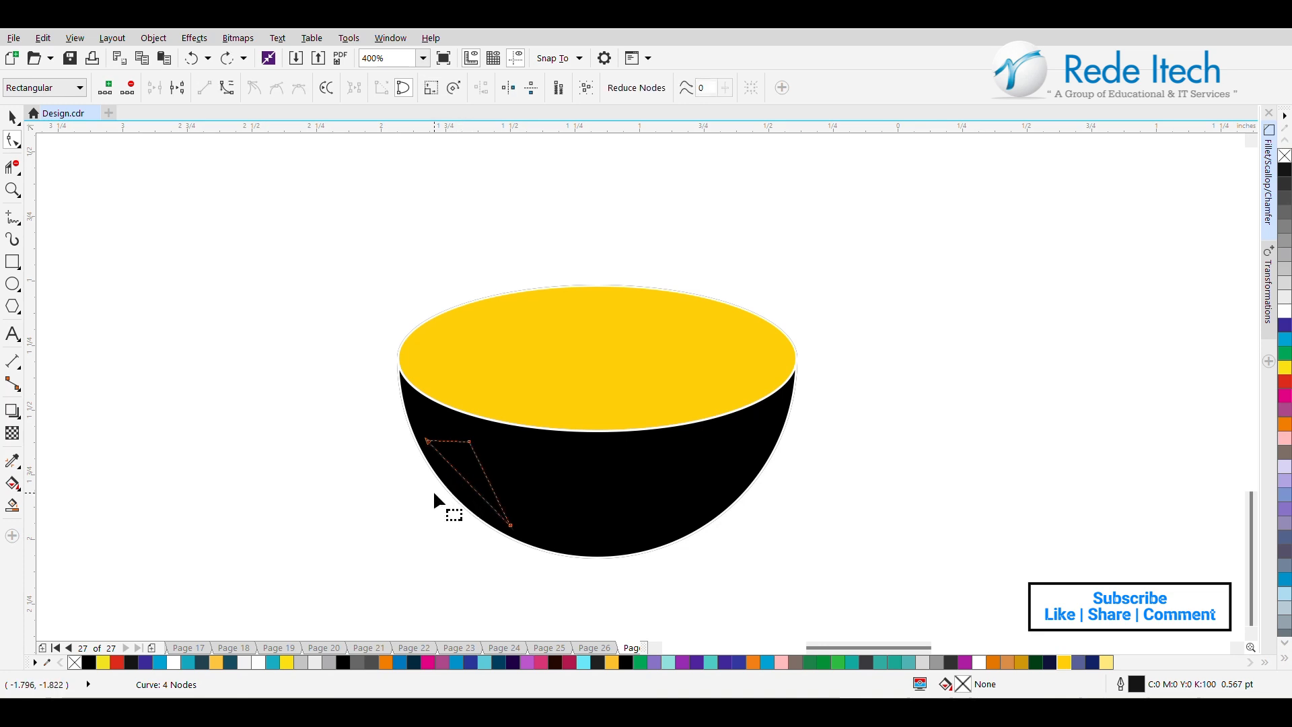
Convert the triangle's two long sides to curves and bend them into a slim crescent highlight following the bowl's edge.
left_click(462, 477)
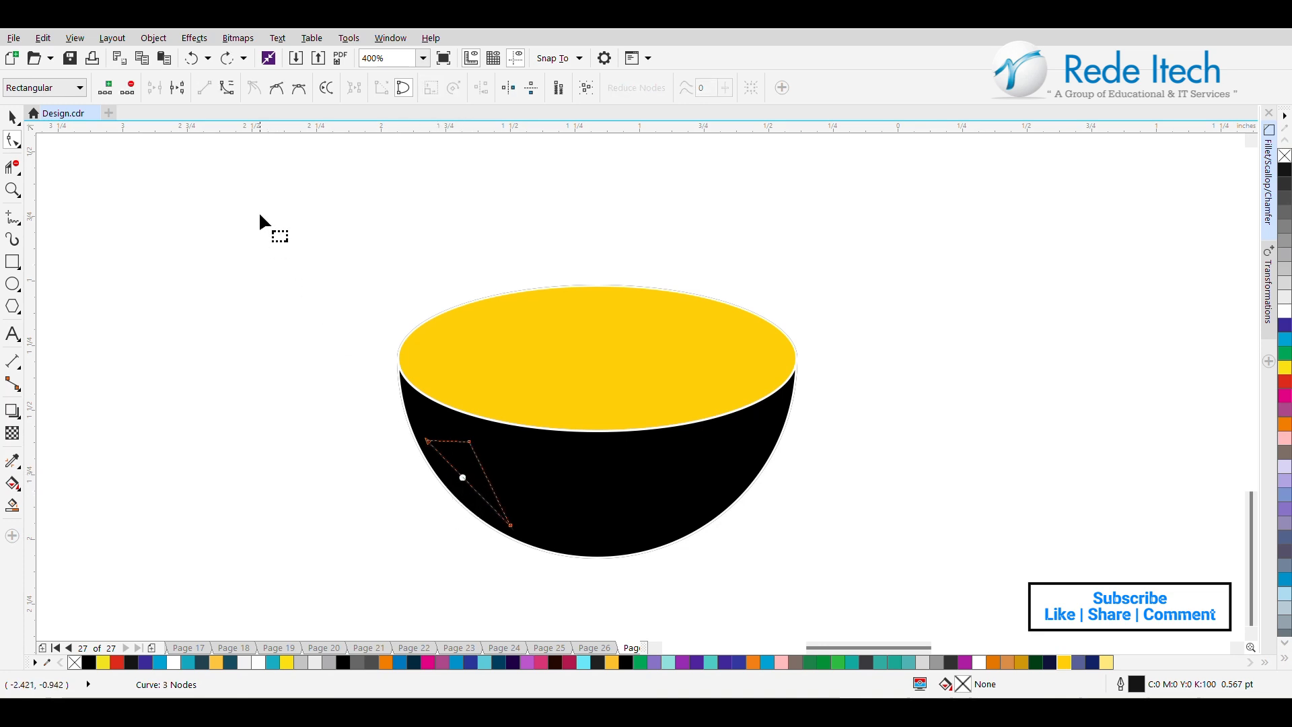
left_click(228, 91)
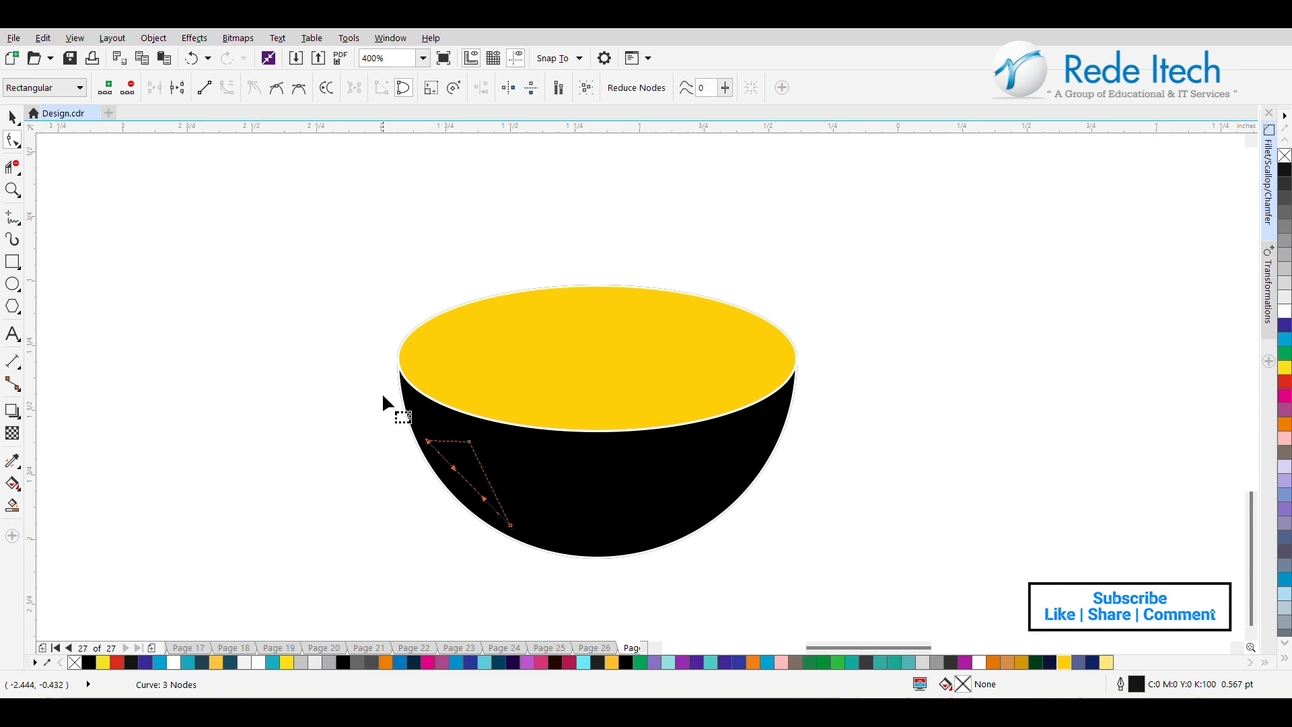
mouse_move(452, 476)
left_mouse_down()
mouse_move(432, 474)
mouse_move(482, 514)
mouse_move(485, 498)
left_mouse_up()
left_click(487, 479)
left_click(227, 88)
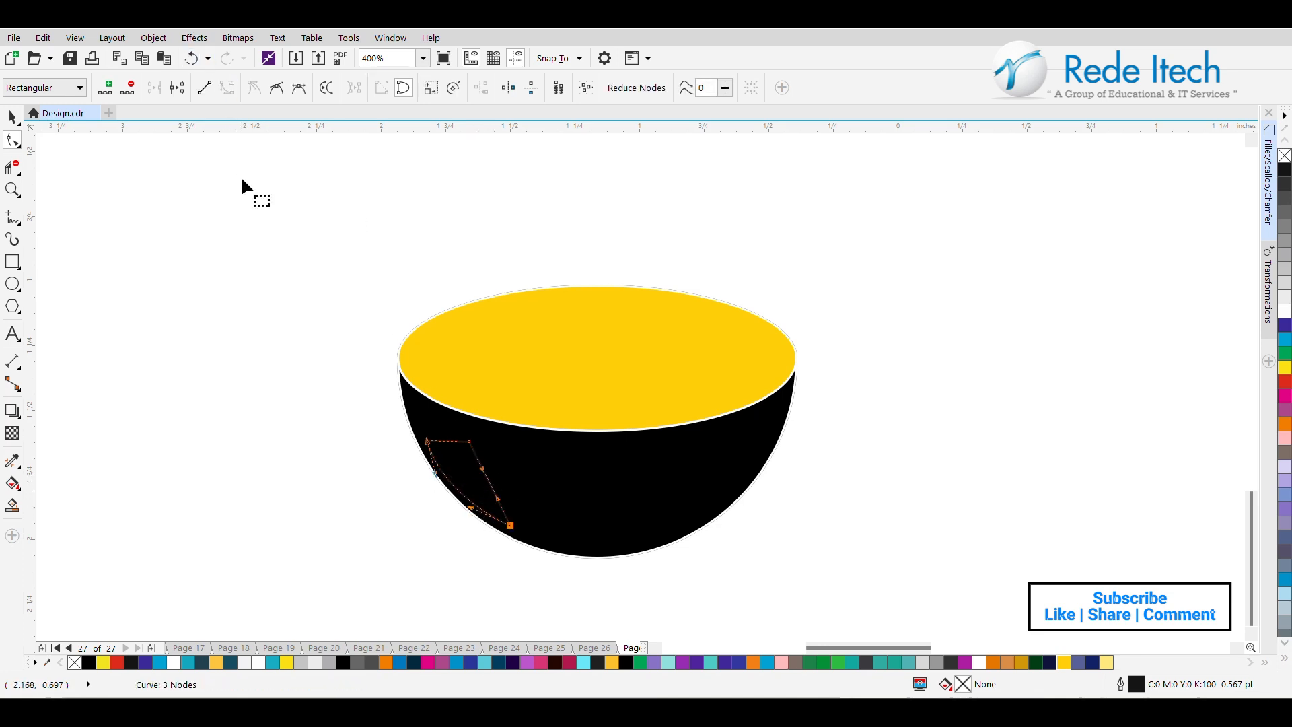
mouse_move(482, 470)
left_mouse_down()
mouse_move(465, 467)
mouse_move(482, 501)
mouse_move(470, 494)
left_mouse_up()
left_click_drag(472, 446, 450, 475)
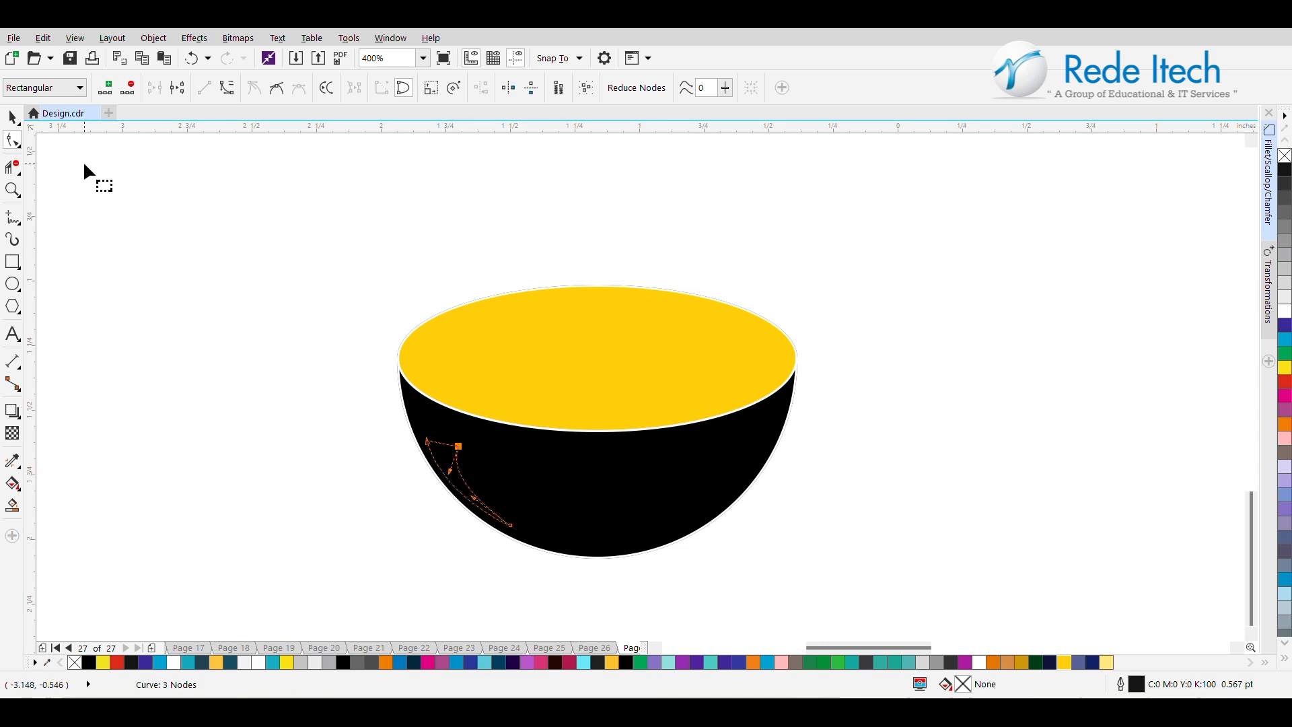
Fill the crescent highlight with white, remove its outline and shift it slightly within the bowl's body.
left_click(14, 119)
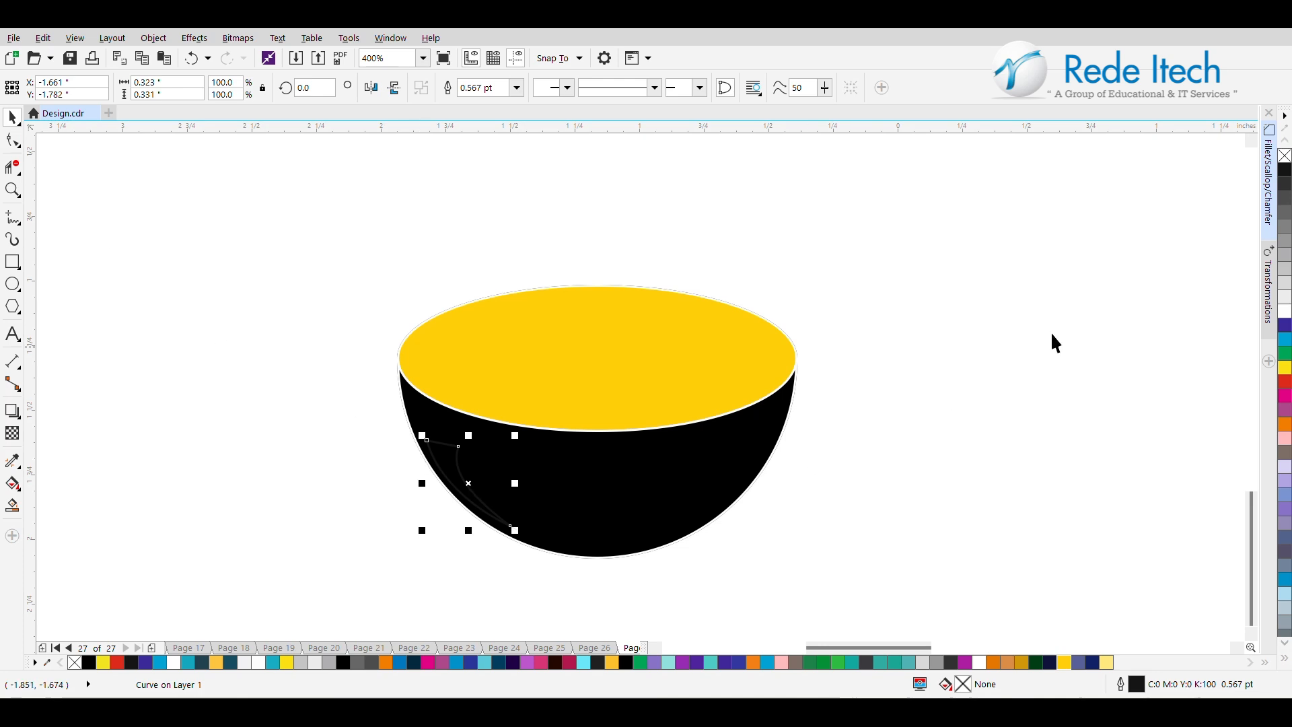
left_click(1283, 312)
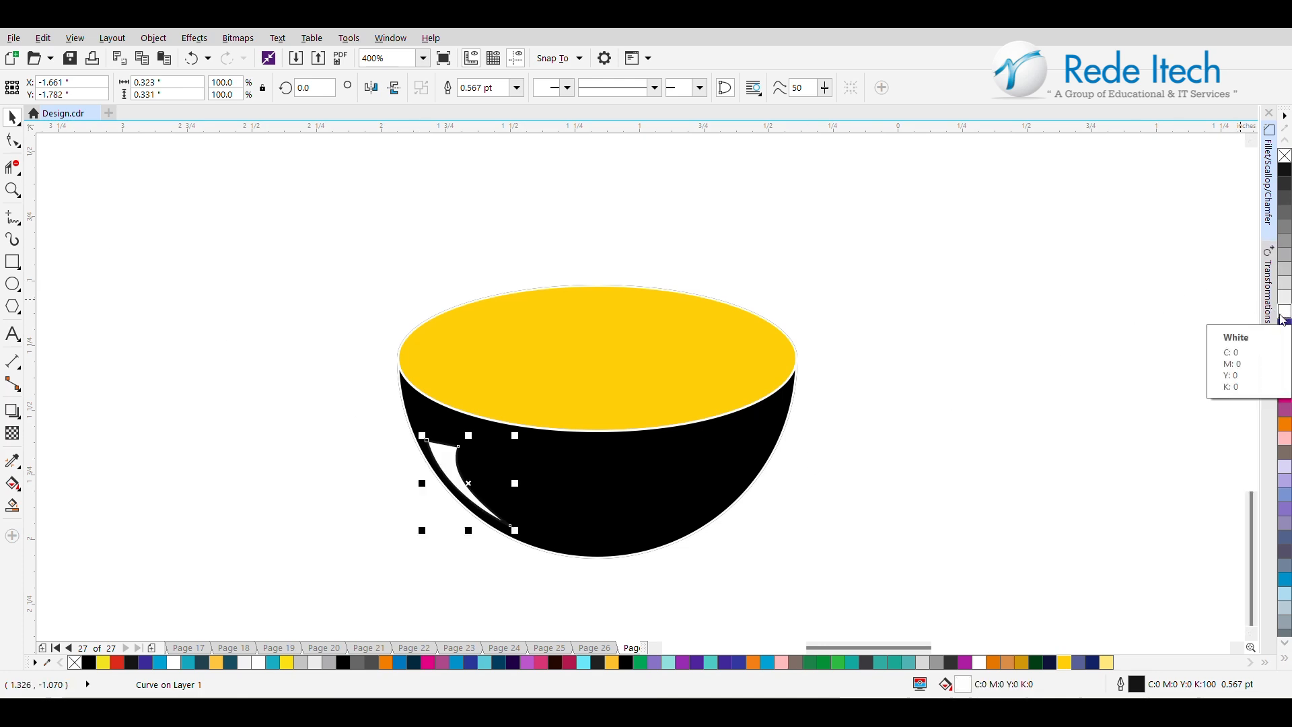
right_click(1285, 158)
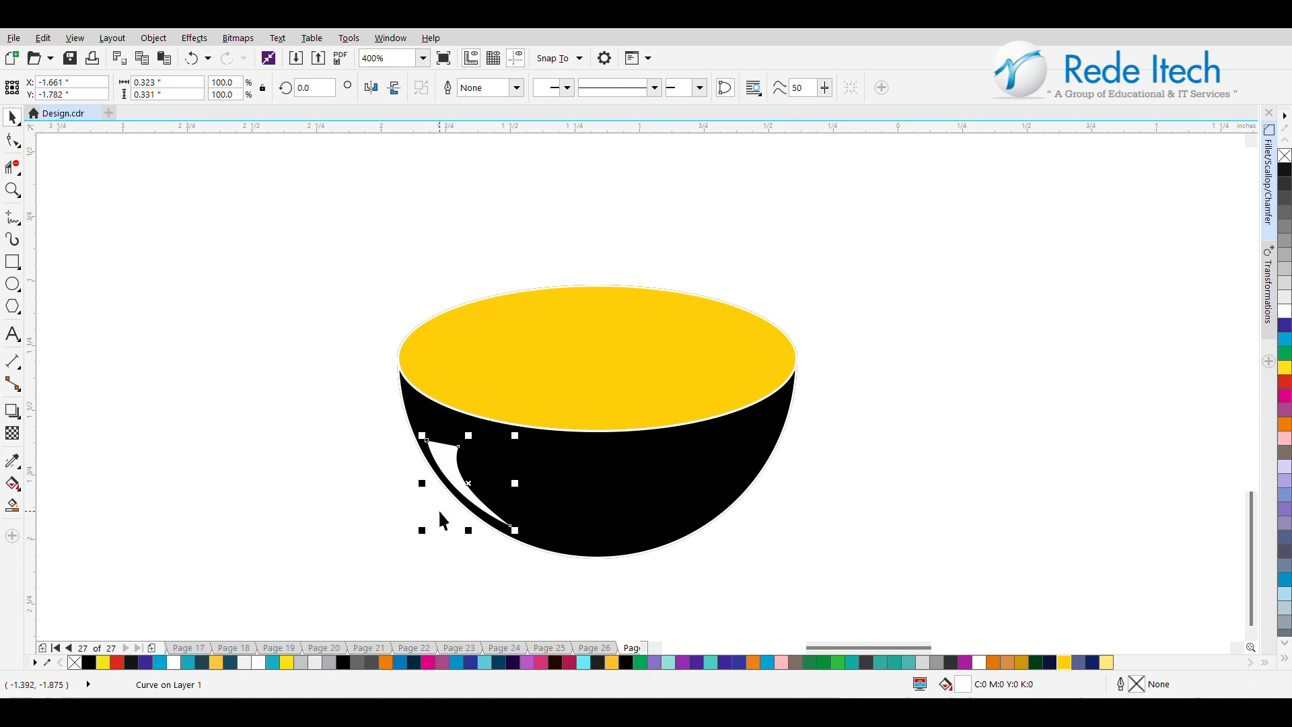
left_click_drag(451, 478, 447, 466)
scroll(449, 463, "down", 2)
left_click(583, 532)
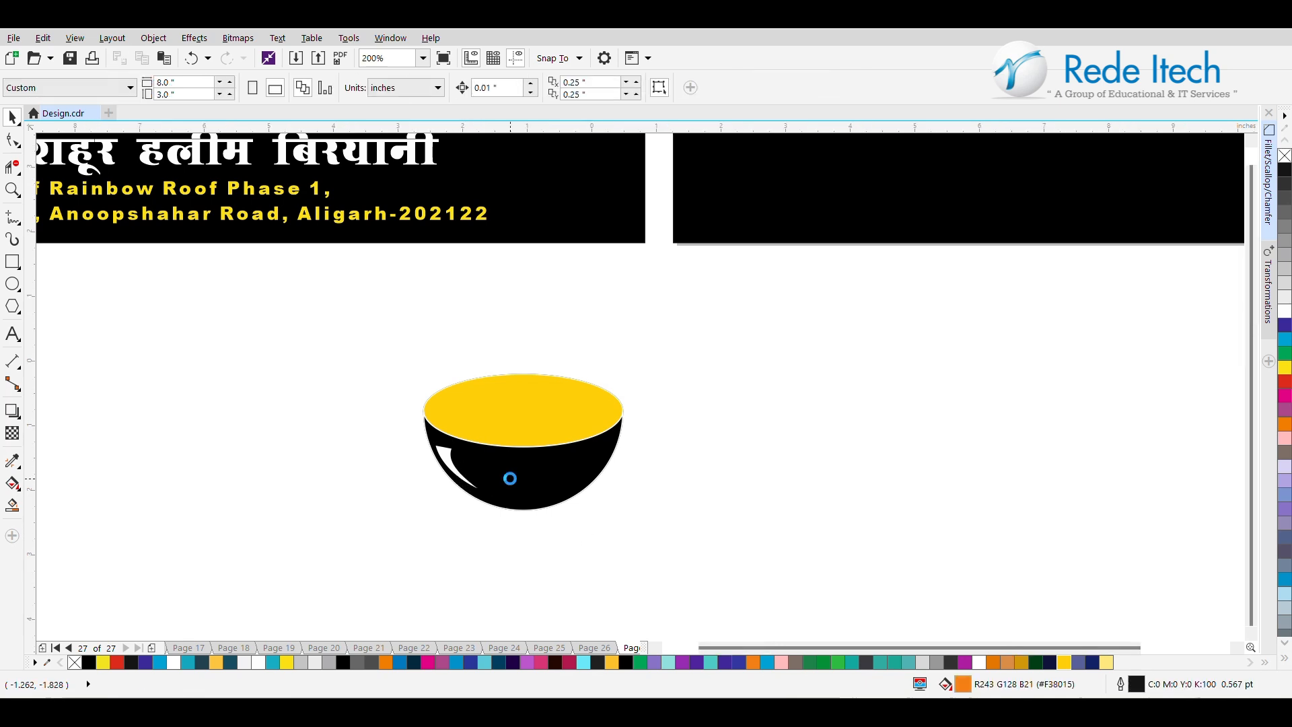
Make a concentric copy of the rim ellipse scaled to about 60% and fill it with white.
scroll(514, 486, "down", 1)
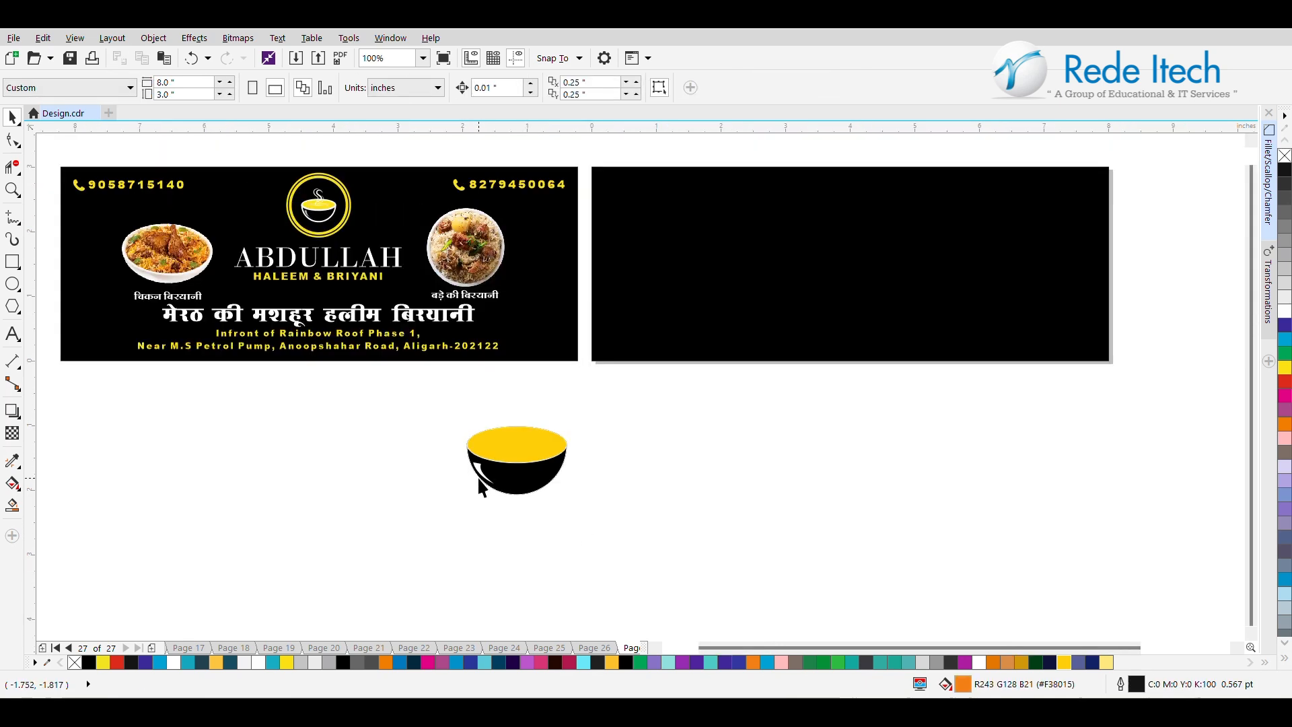
left_click(521, 447)
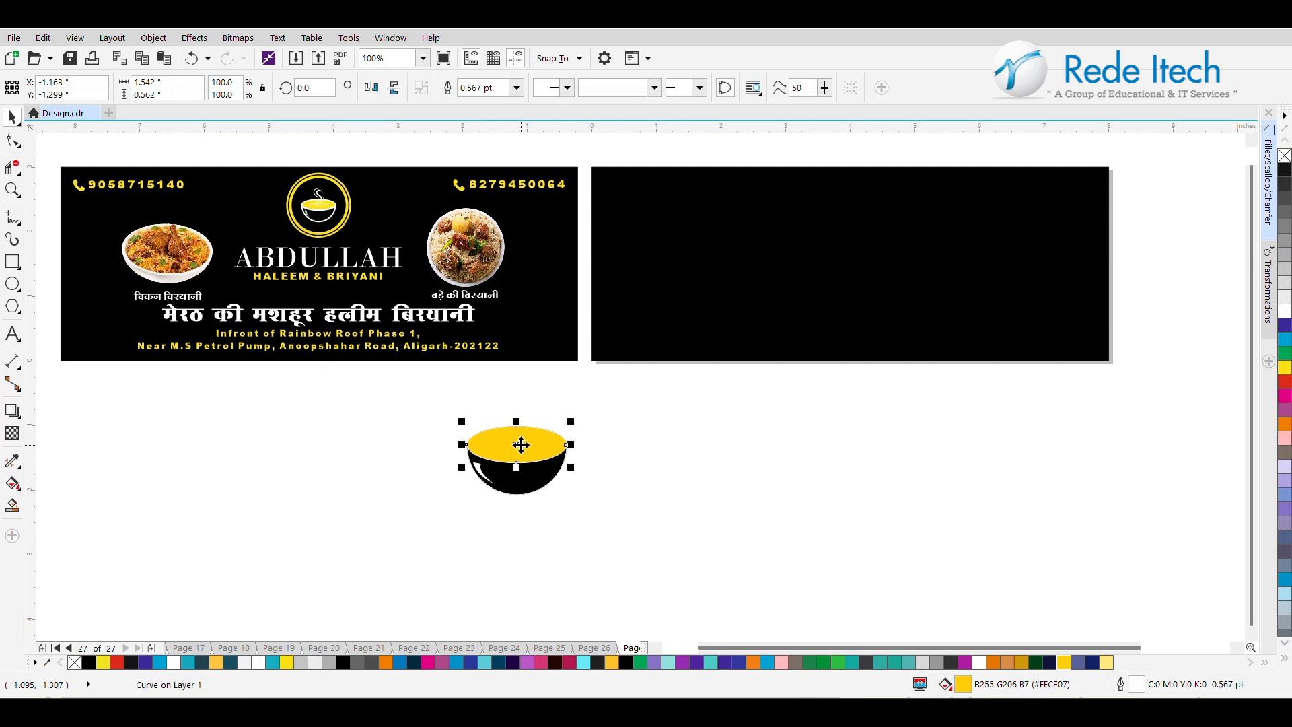
left_click(374, 455)
left_click(498, 444)
left_click_drag(572, 420, 552, 422)
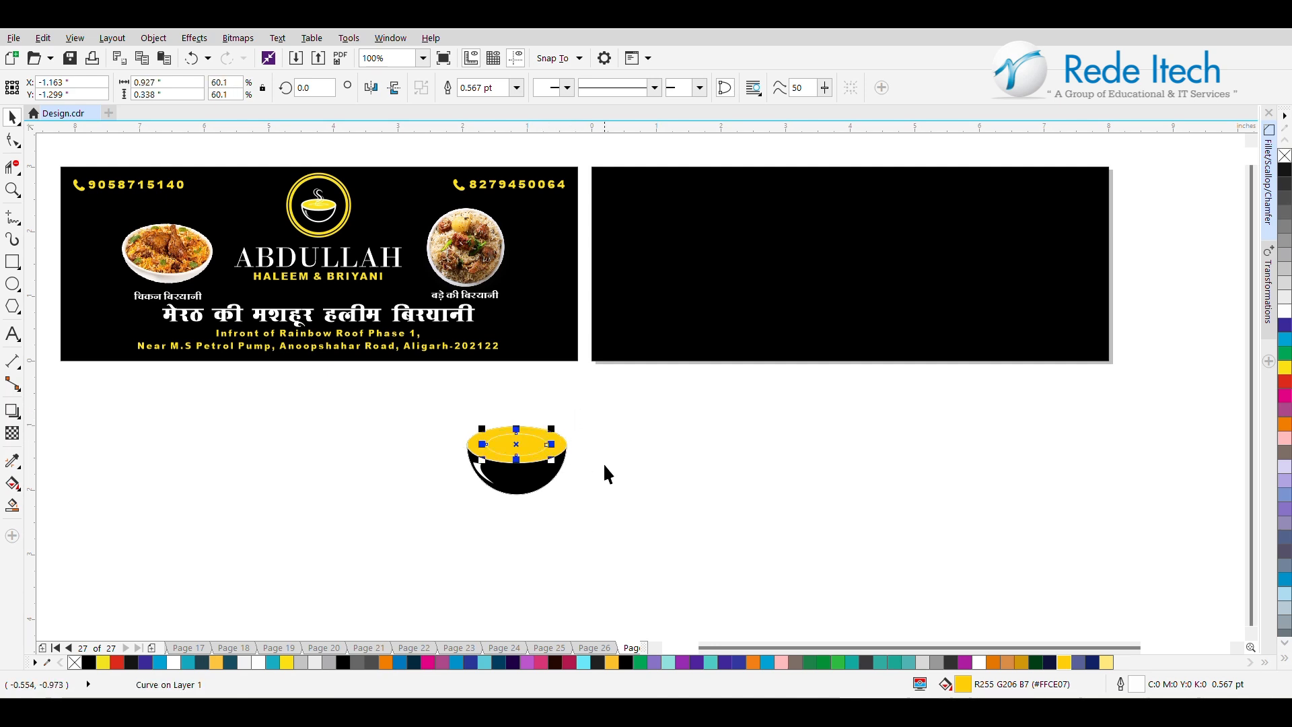
left_click(1284, 312)
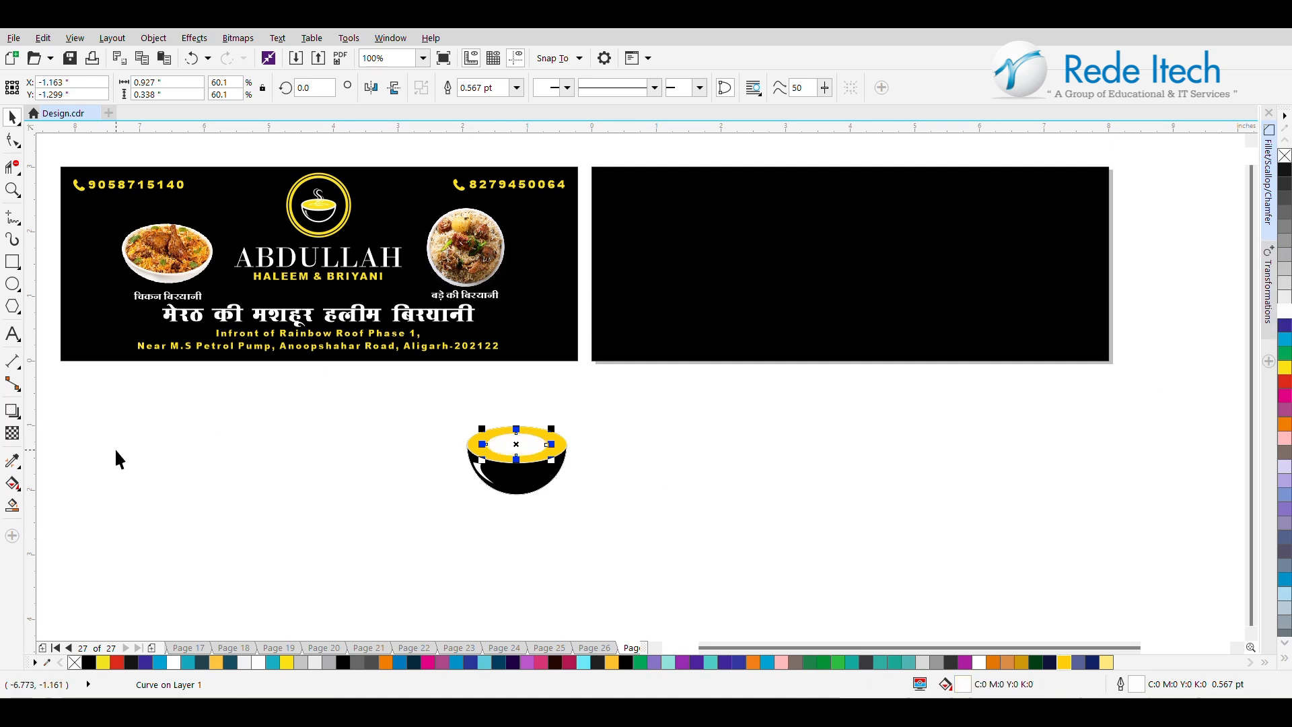
Give the inner ellipse a white elliptical fountain fill with a yellow color node in the middle of the gradient.
left_click(12, 483)
left_click_drag(499, 446, 539, 450)
scroll(542, 448, "up", 1)
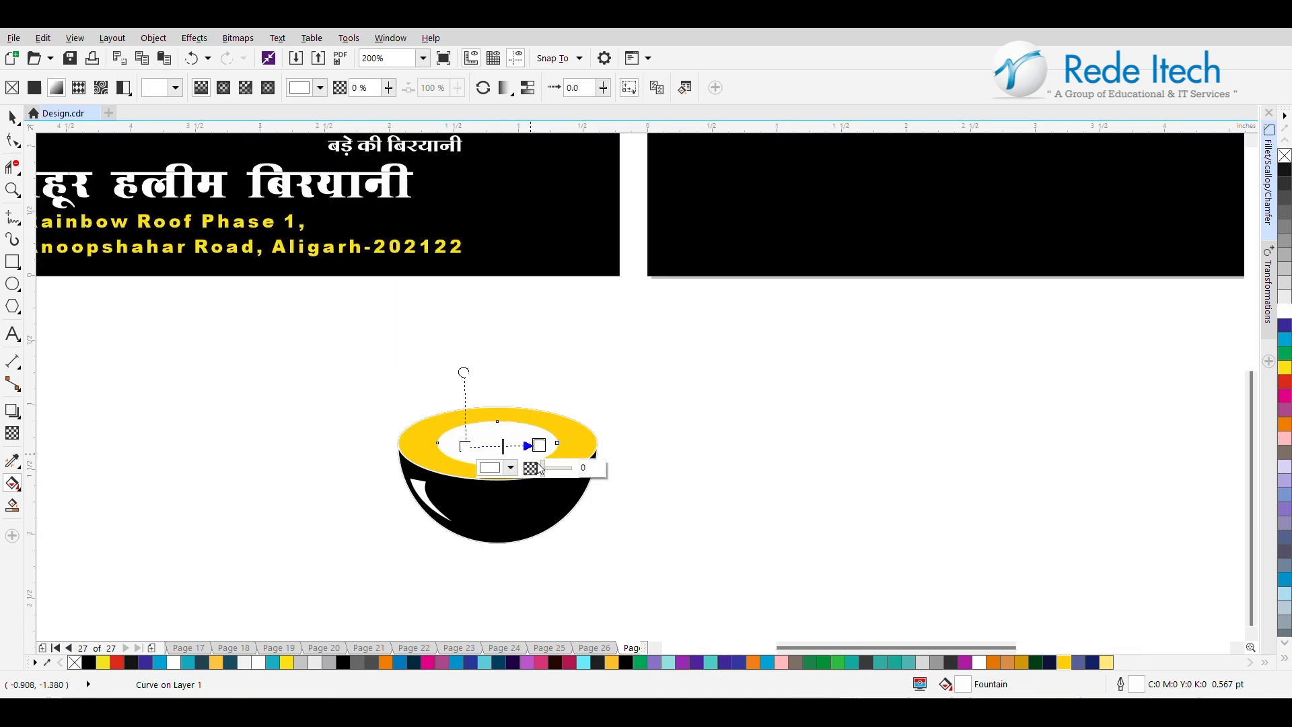
left_click_drag(539, 445, 563, 442)
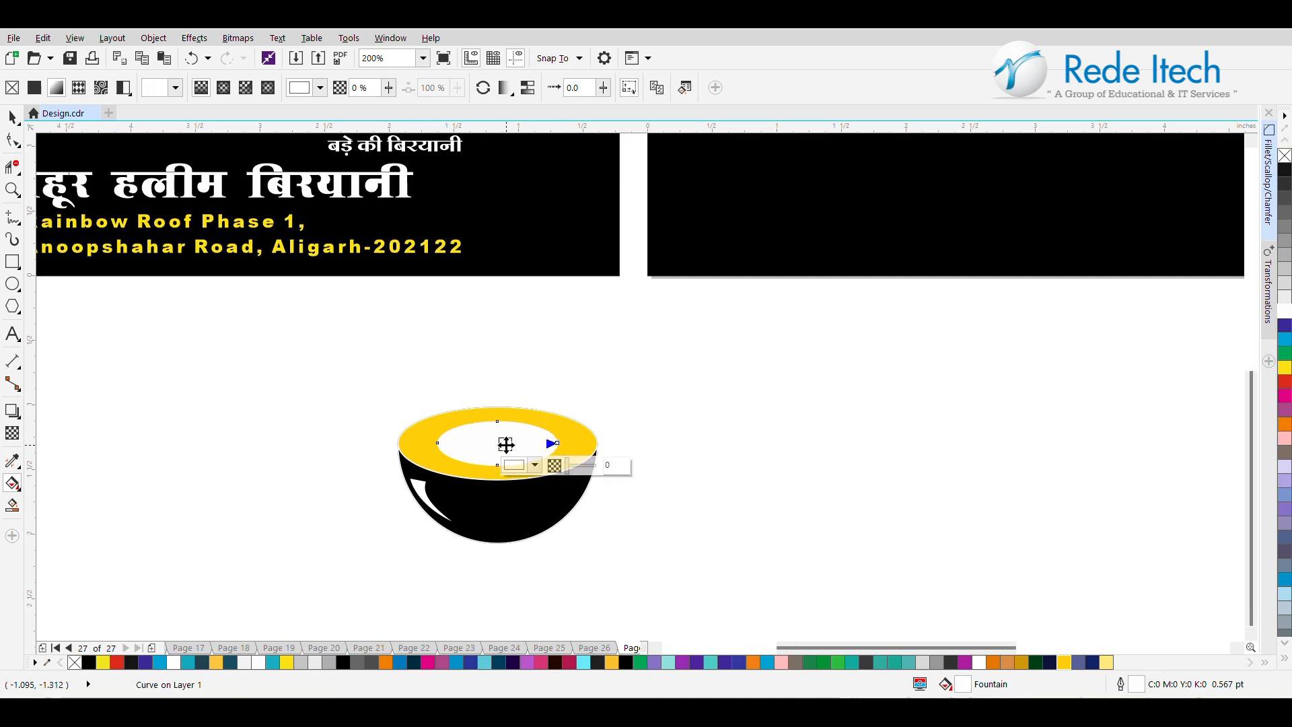
left_click(507, 445)
left_click(1285, 368)
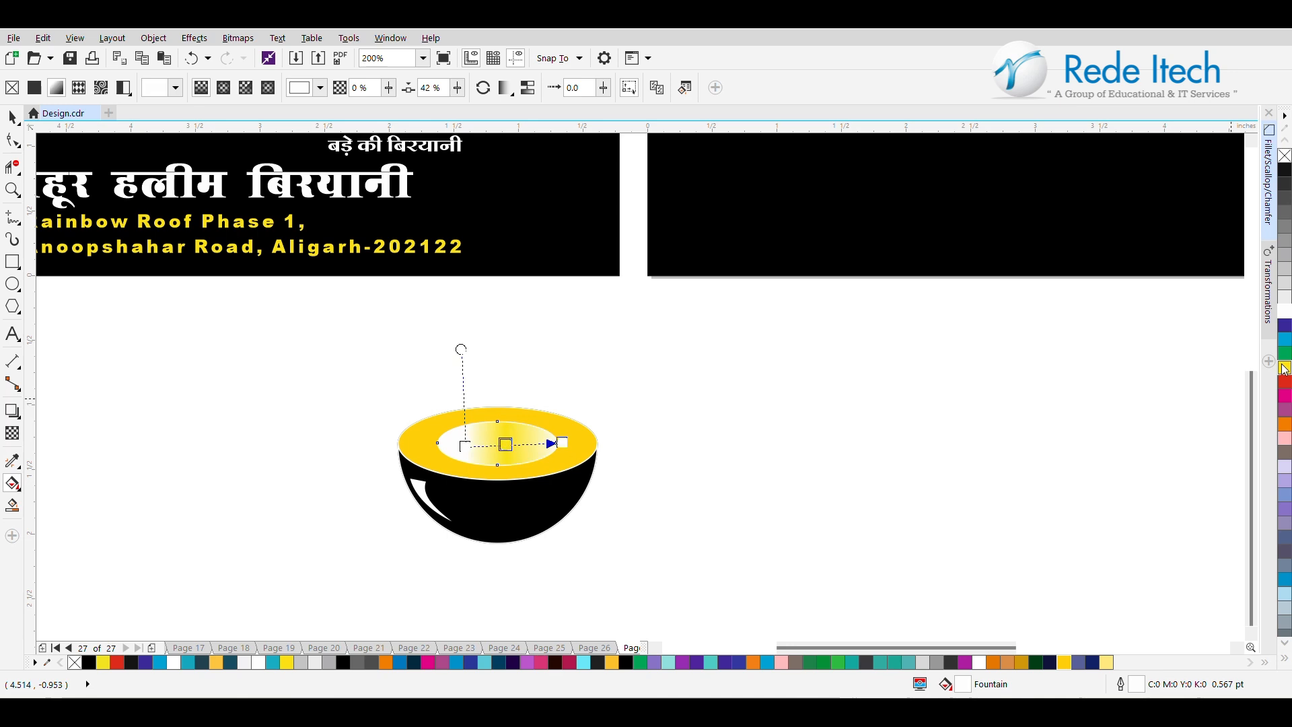
left_click(223, 93)
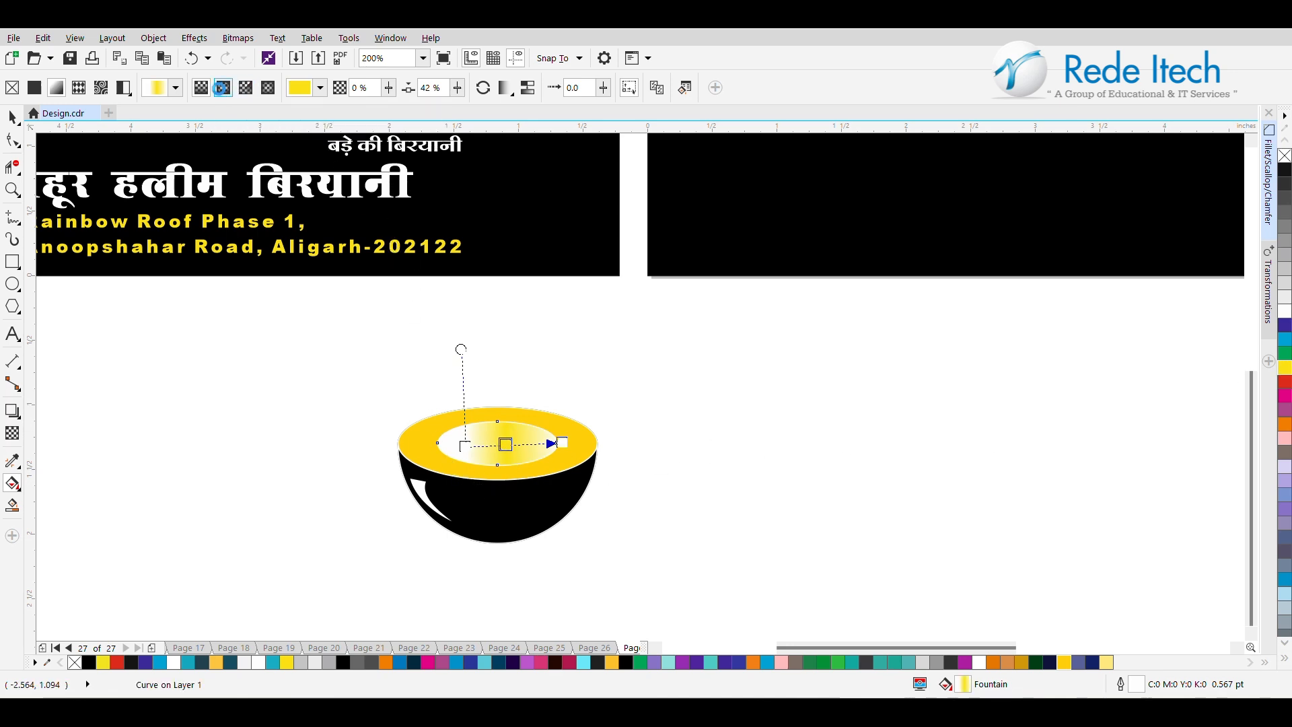
Recenter the elliptical gradient on the inner ellipse and extend it slightly past the ellipse's edge.
scroll(523, 465, "up", 2)
left_click(482, 420)
scroll(482, 424, "down", 2)
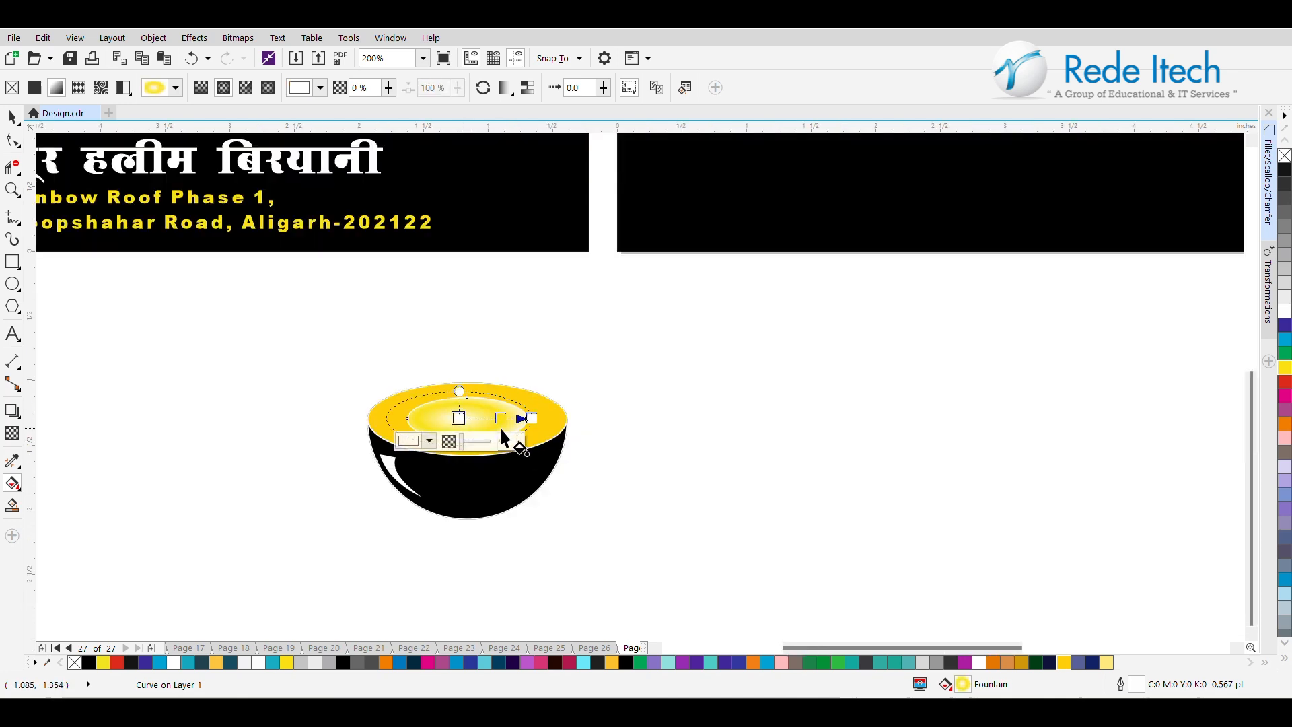
left_click_drag(530, 419, 541, 420)
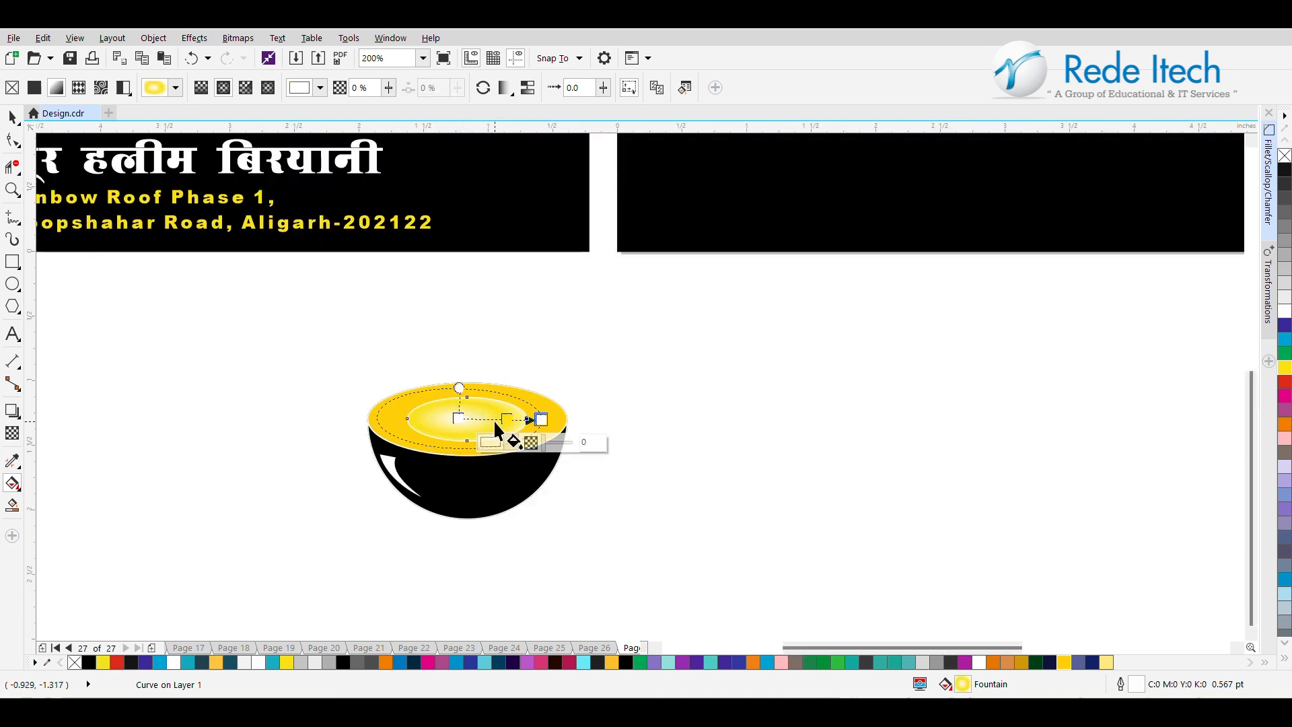
left_click_drag(460, 418, 467, 419)
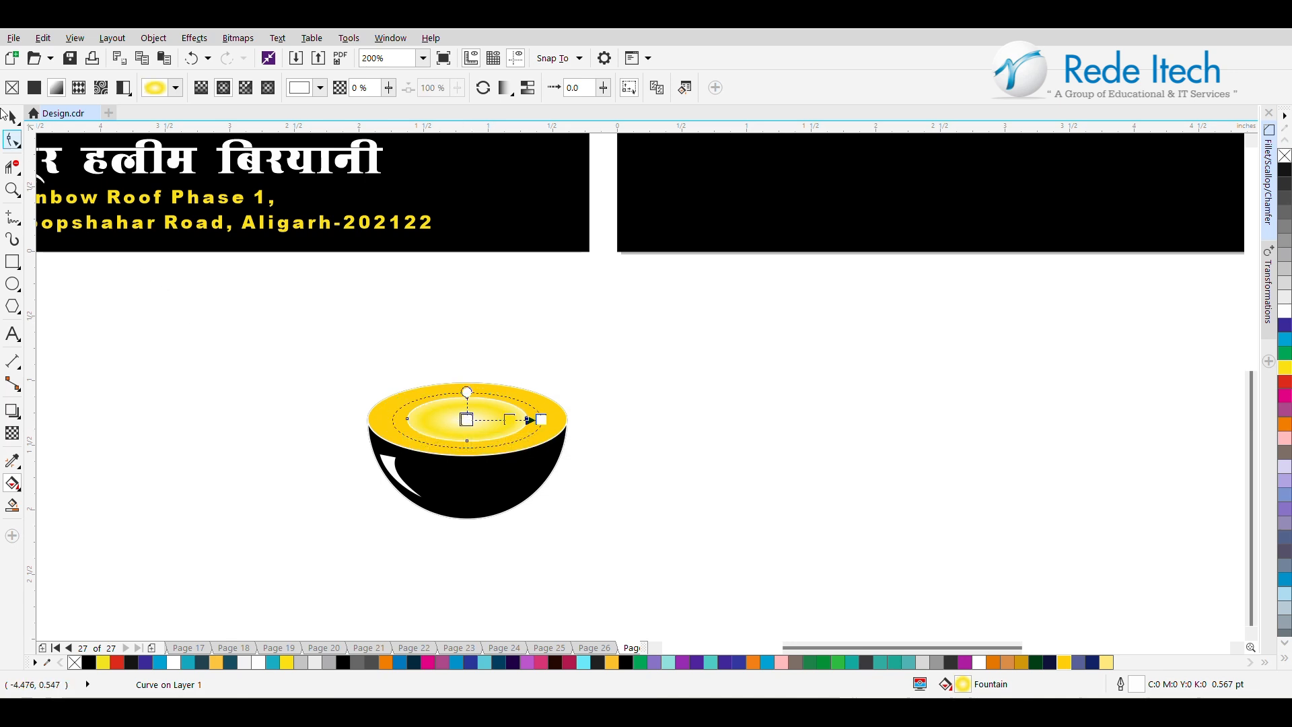
left_click(11, 116)
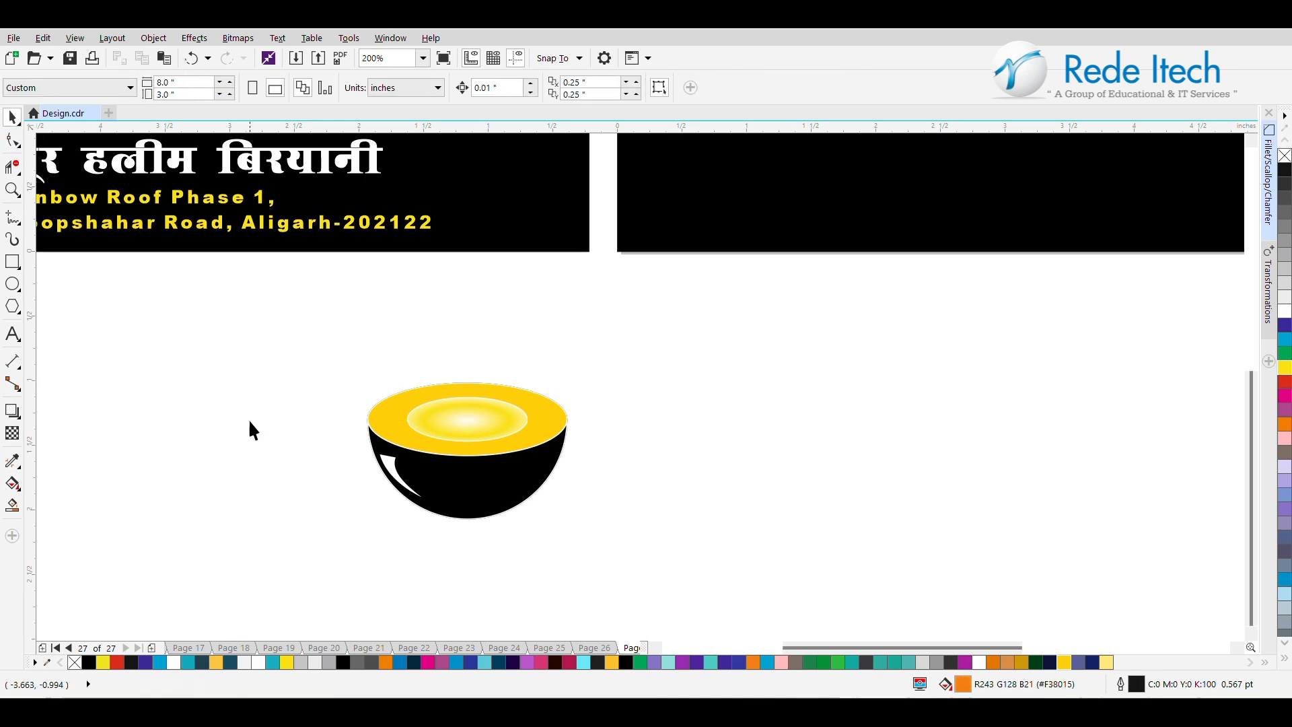
Select all parts of the bowl and move them onto the black rectangle.
scroll(249, 421, "down", 2)
left_click_drag(231, 385, 444, 525)
left_click_drag(358, 444, 596, 260)
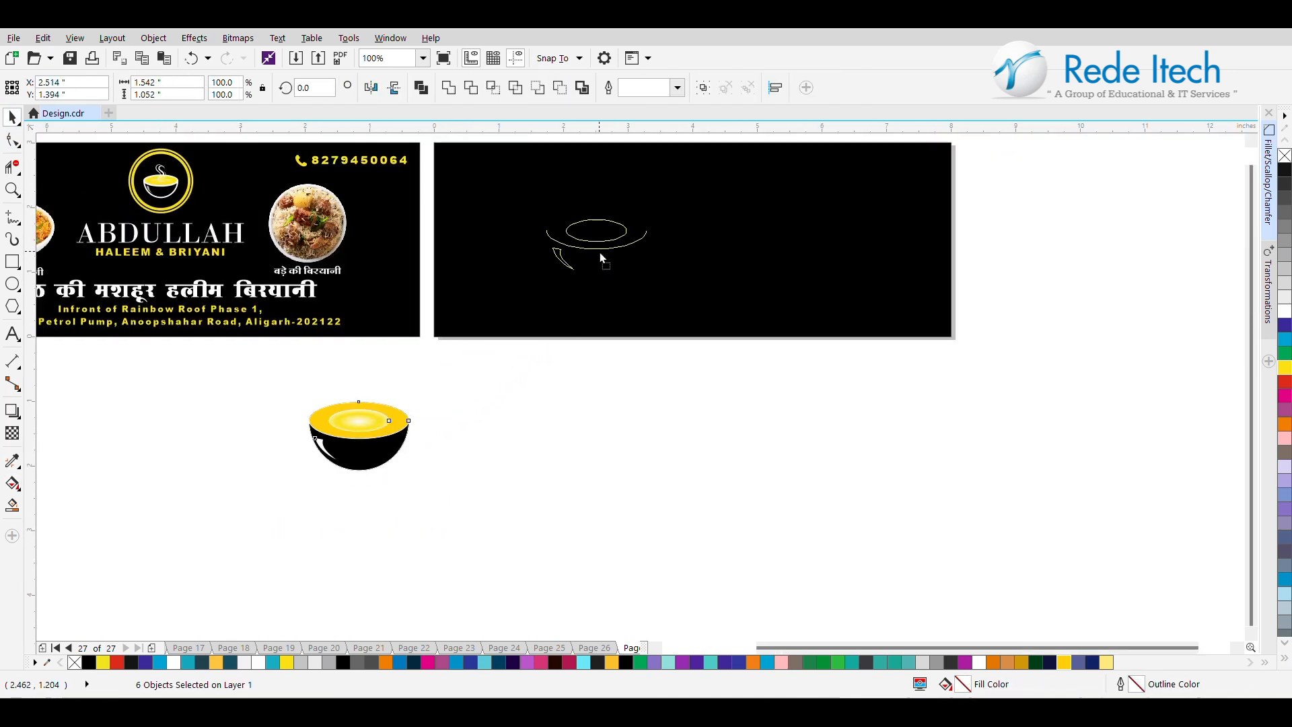
left_click_drag(665, 228, 668, 229)
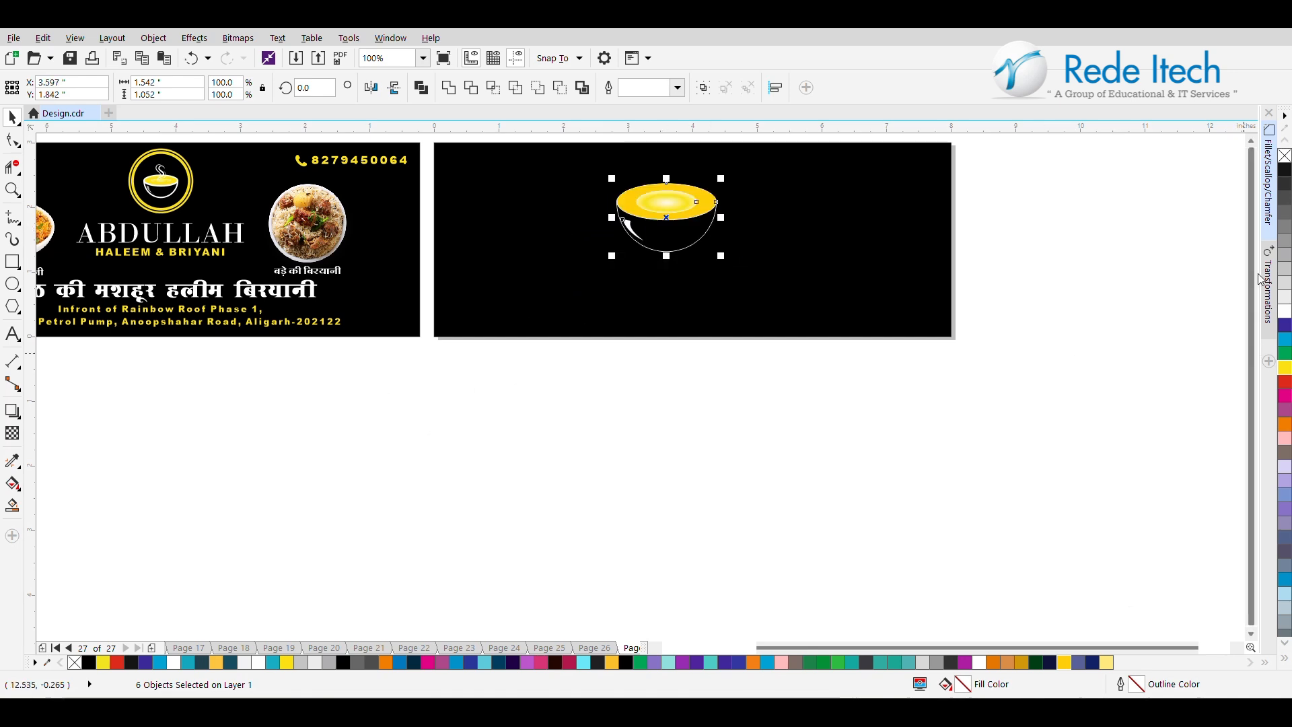
scroll(1153, 255, "up", 2)
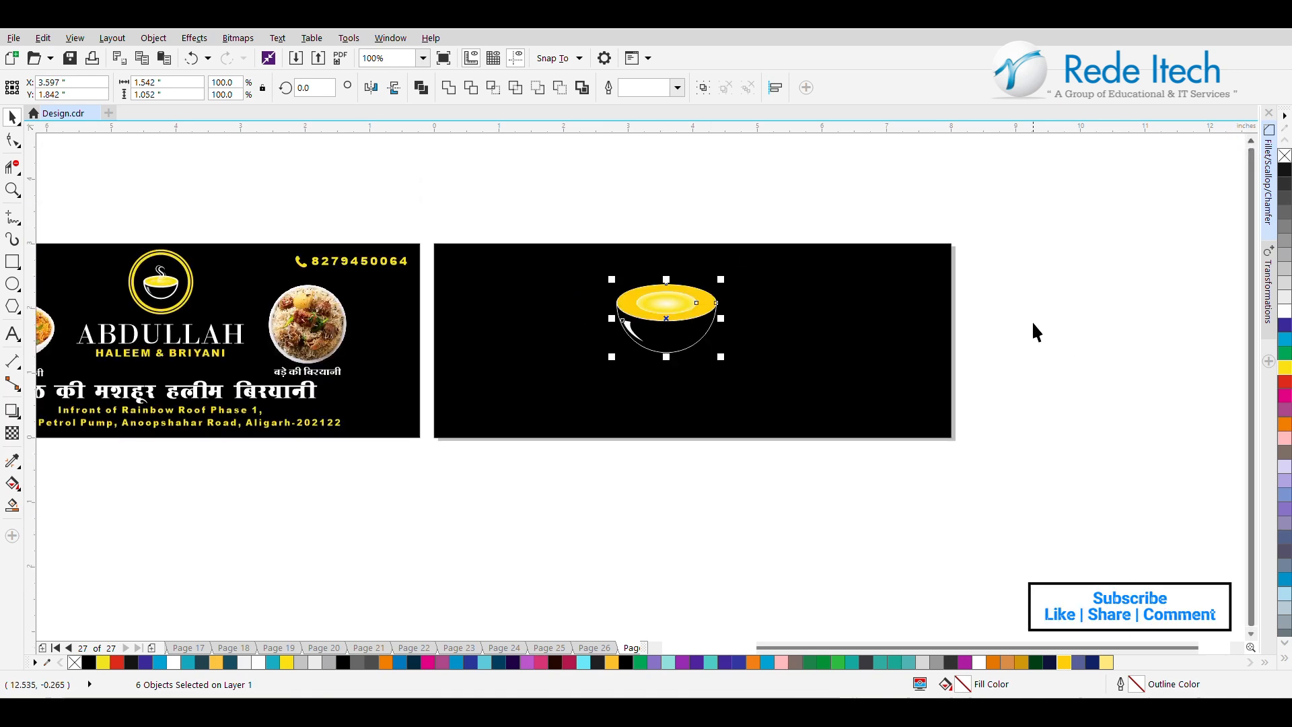
Set the outline width of the bowl's body and rim ellipse to 2.0 pt.
key("Escape")
left_click(686, 326)
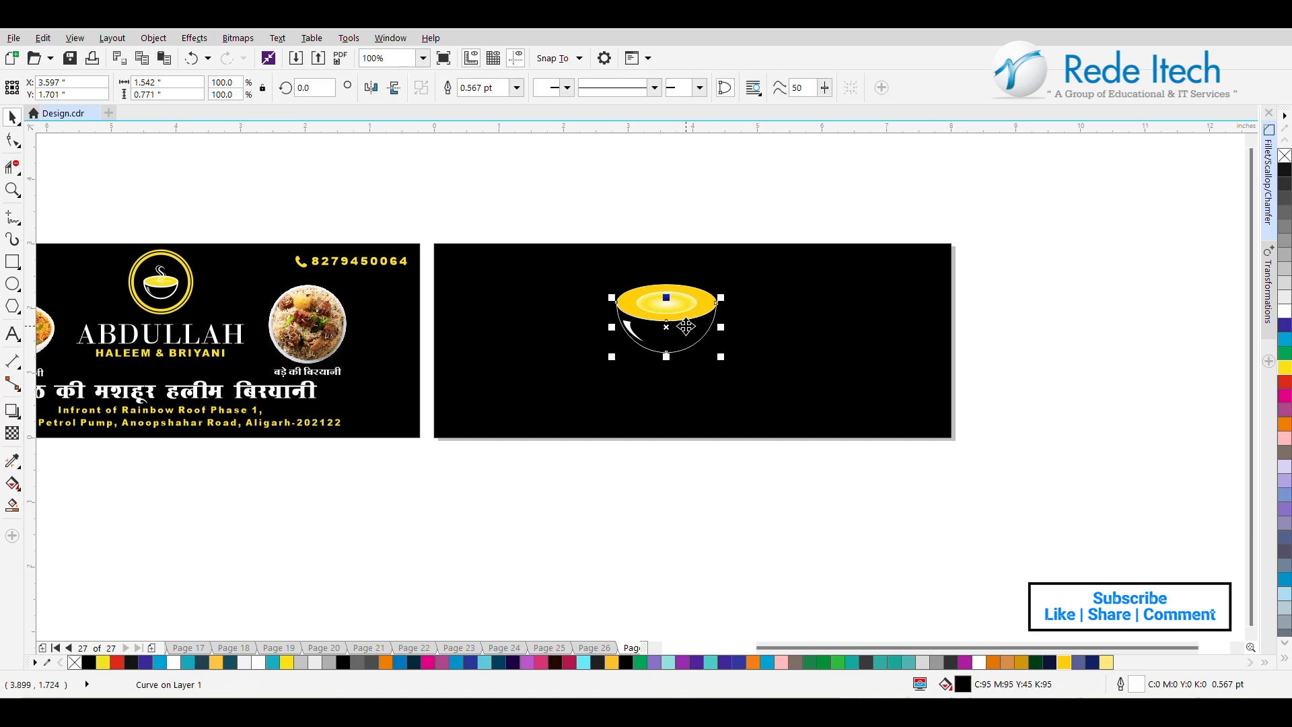
left_click(704, 308)
left_click(678, 87)
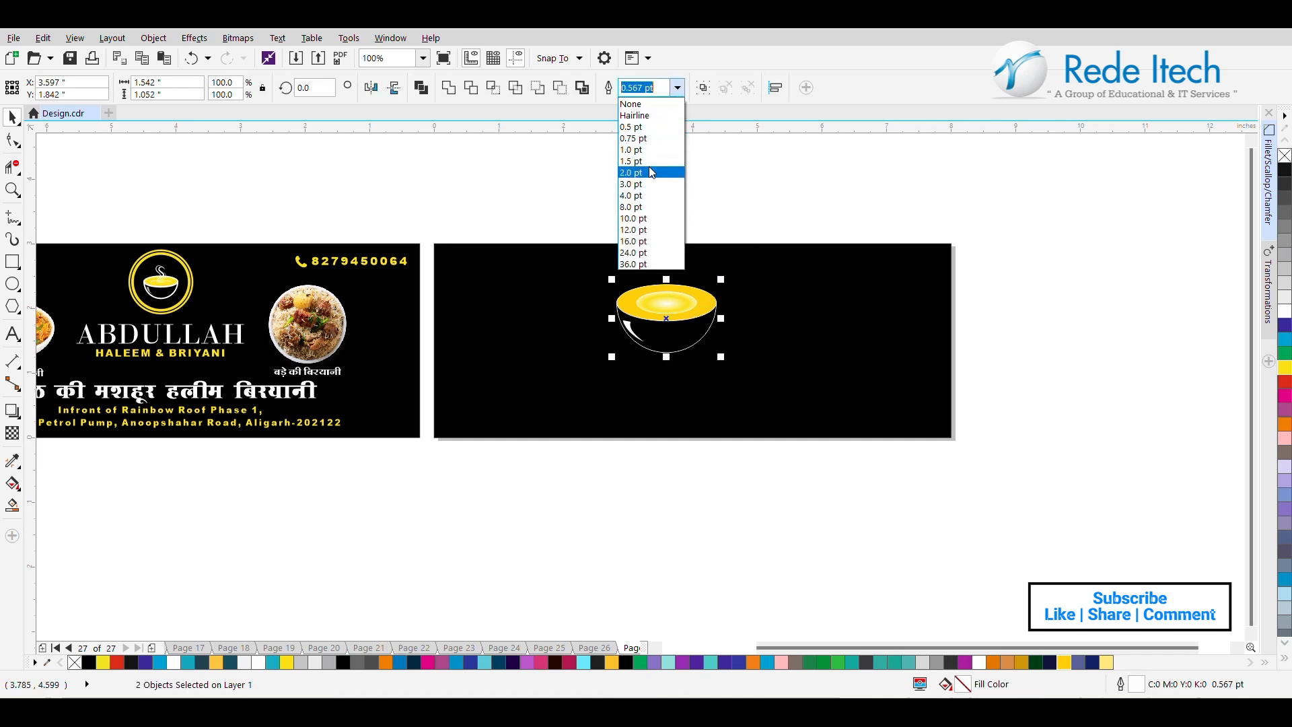
left_click(650, 172)
left_click(673, 233)
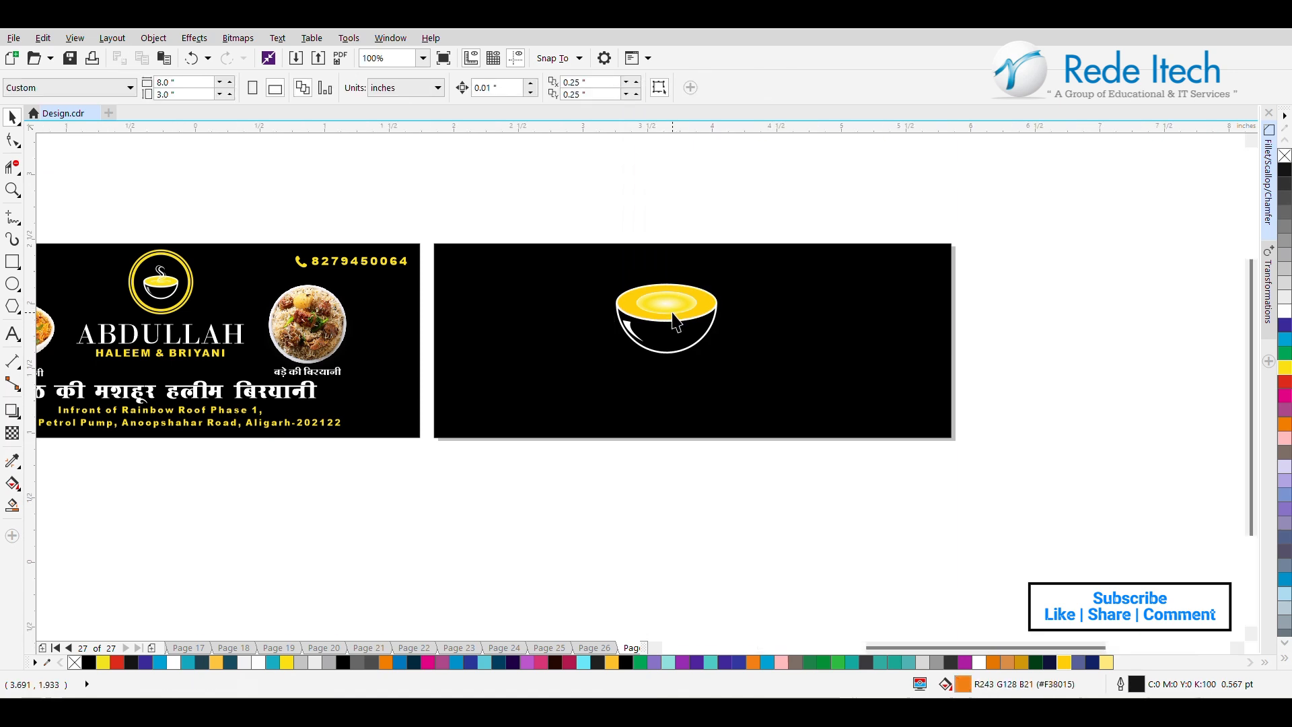
Move the complete bowl up to the upper middle of the black rectangle.
scroll(672, 312, "up", 2)
scroll(671, 312, "down", 2)
left_click_drag(570, 226, 774, 400)
left_click_drag(672, 321, 699, 301)
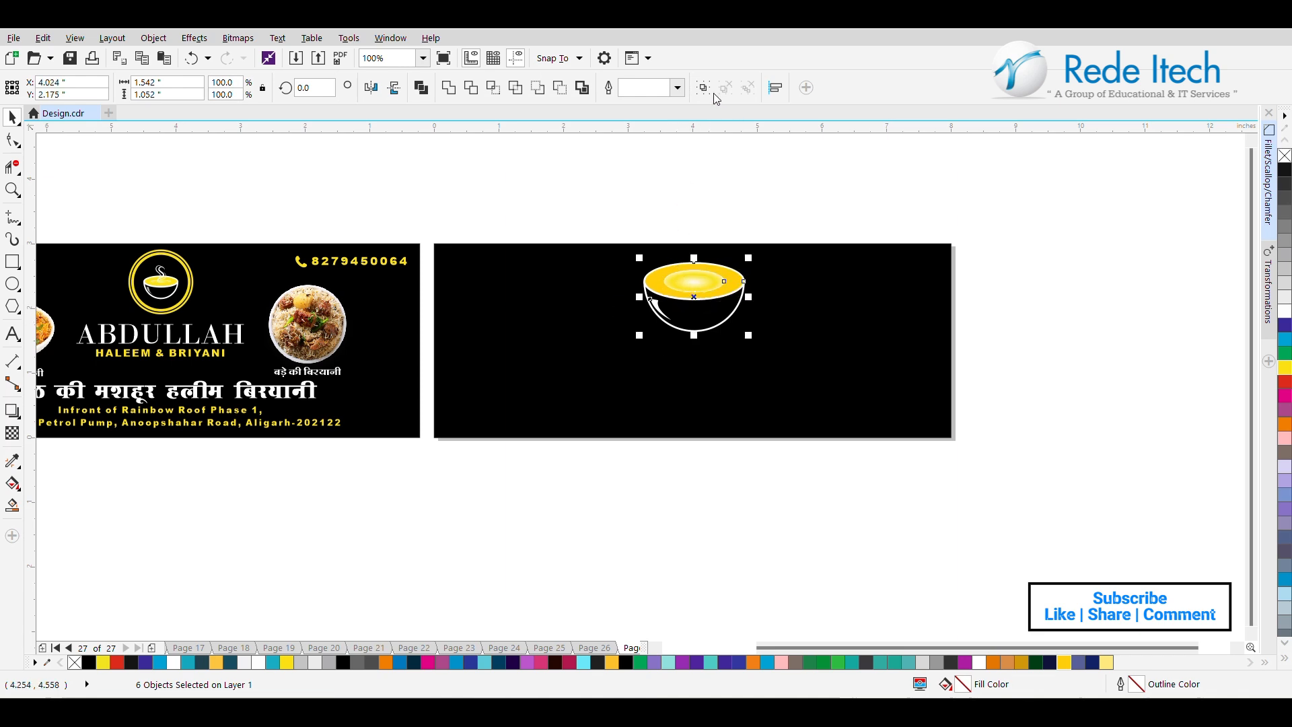
left_click(694, 189)
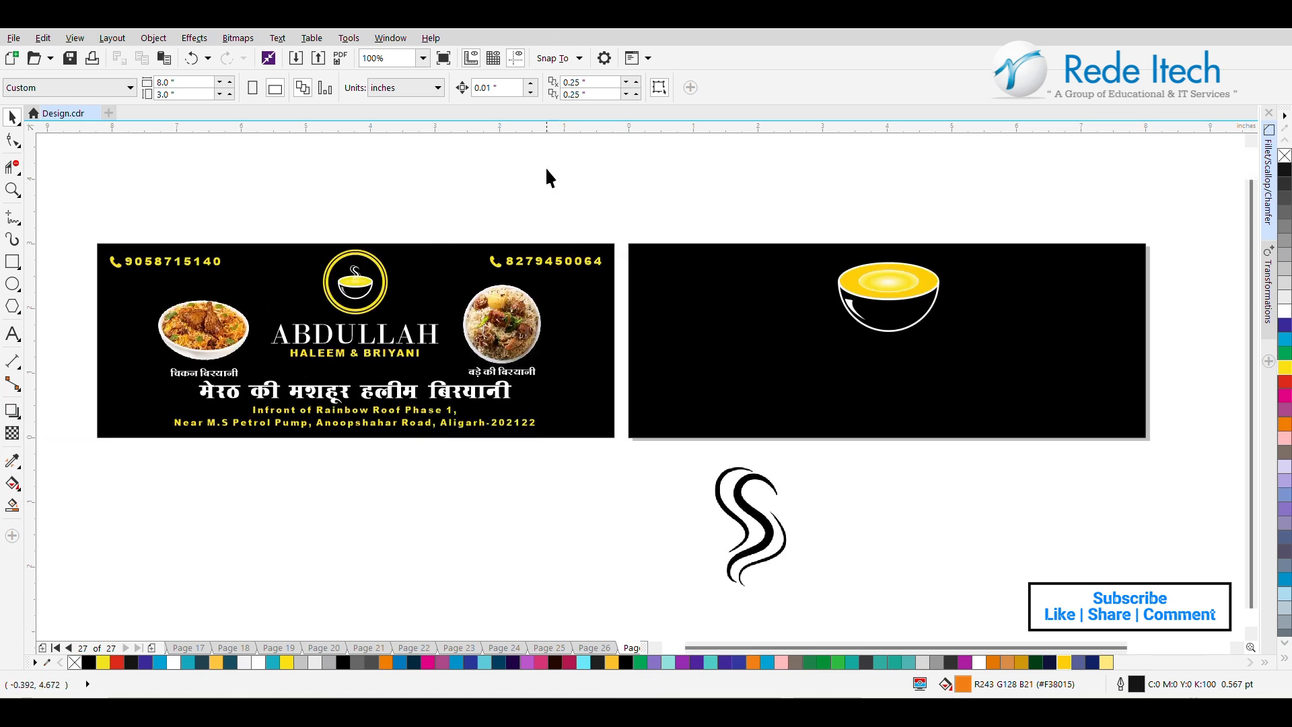
Trace the steam bitmap with the High Quality Image outline trace, deleting the original image and removing the background.
left_click(749, 547)
left_click(547, 88)
mouse_move(558, 143)
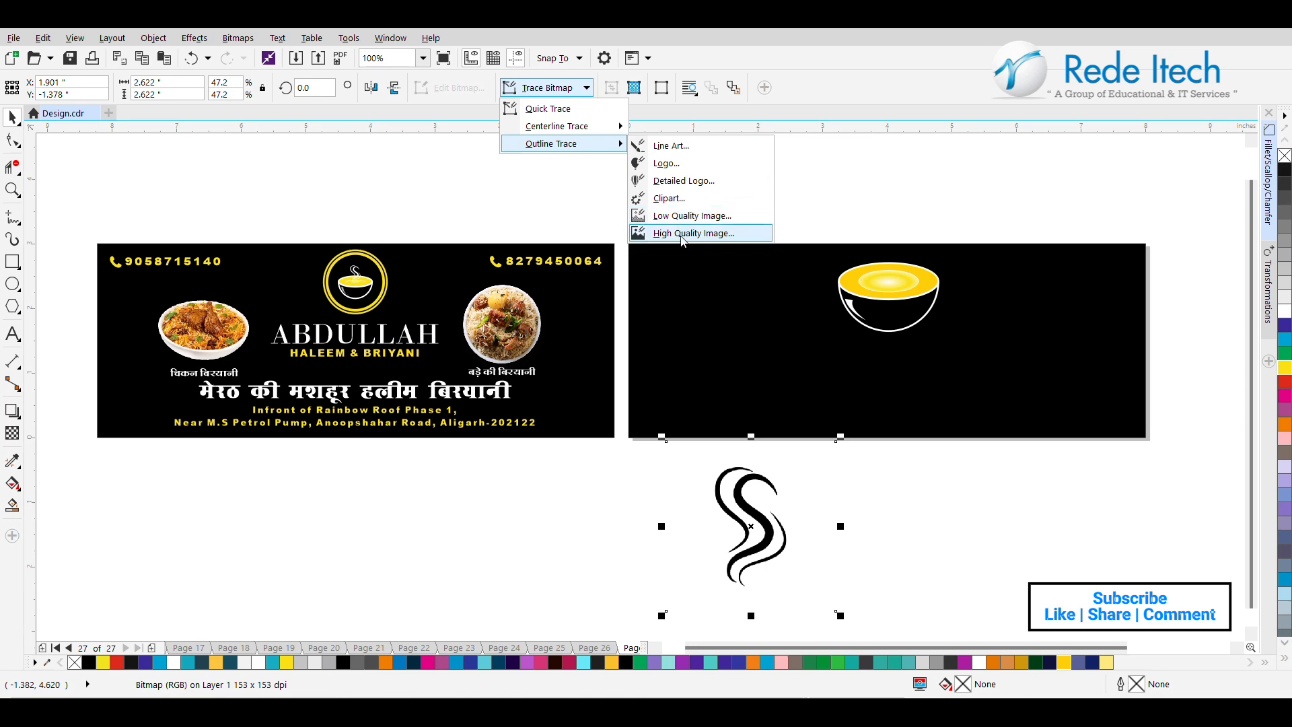
left_click(681, 234)
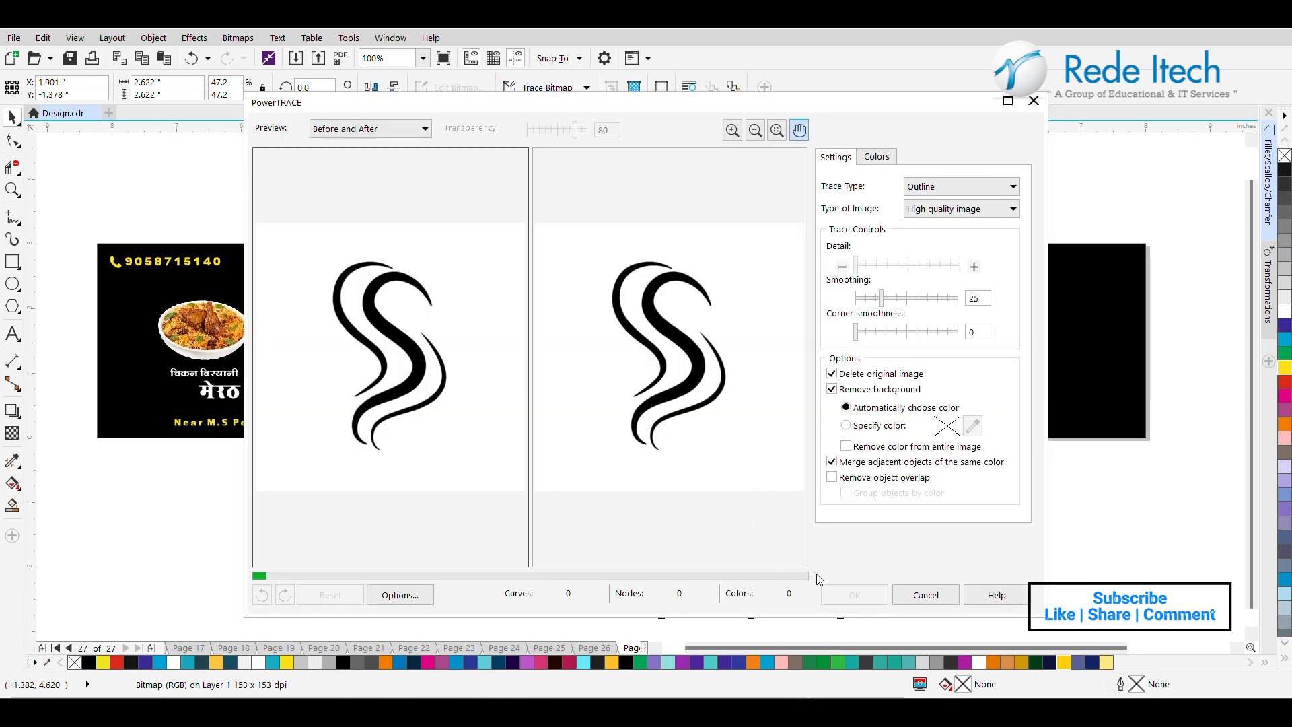
left_click(854, 596)
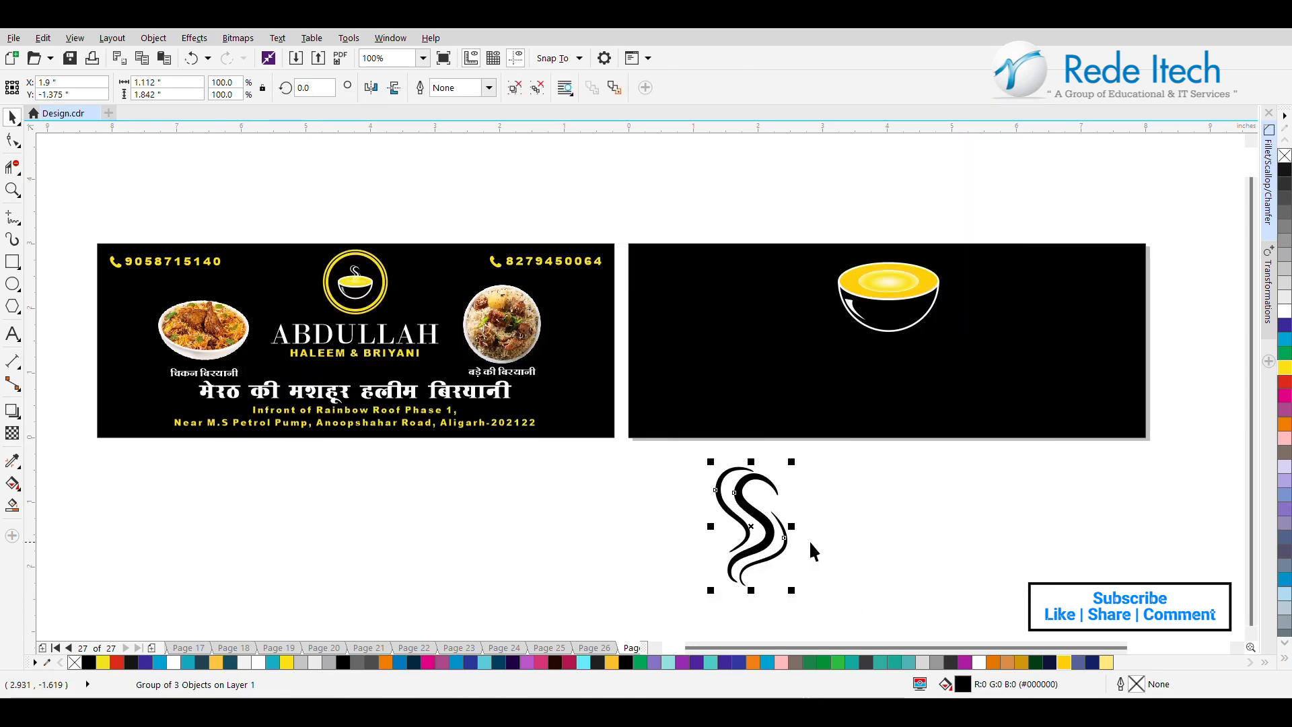
Scale the traced steam to about 48% and place it rising from the soup, centered on the bowl.
left_click_drag(749, 521, 901, 222)
left_click_drag(940, 155, 896, 228)
left_click(924, 294, "shift")
key("c")
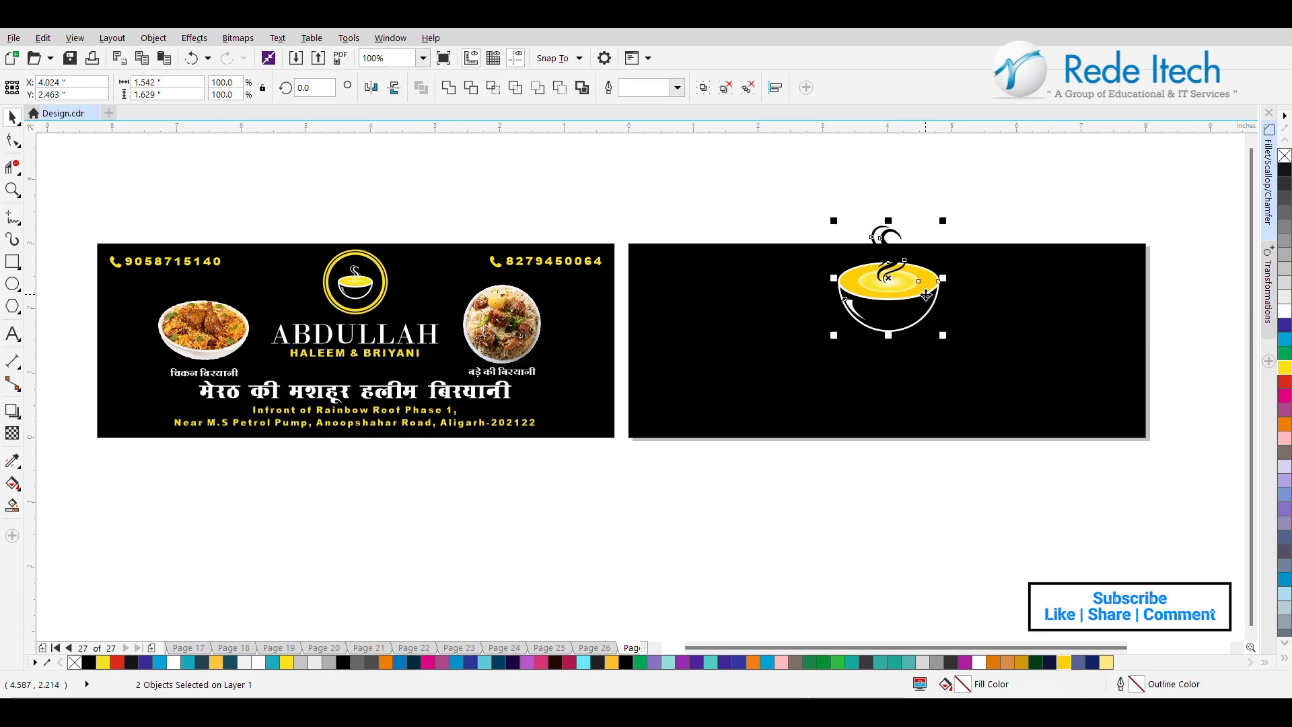
left_click(983, 206)
Scale the bowl and steam together to about 1.08 × 1.14 in and move them down inside the black rectangle.
left_click(892, 262)
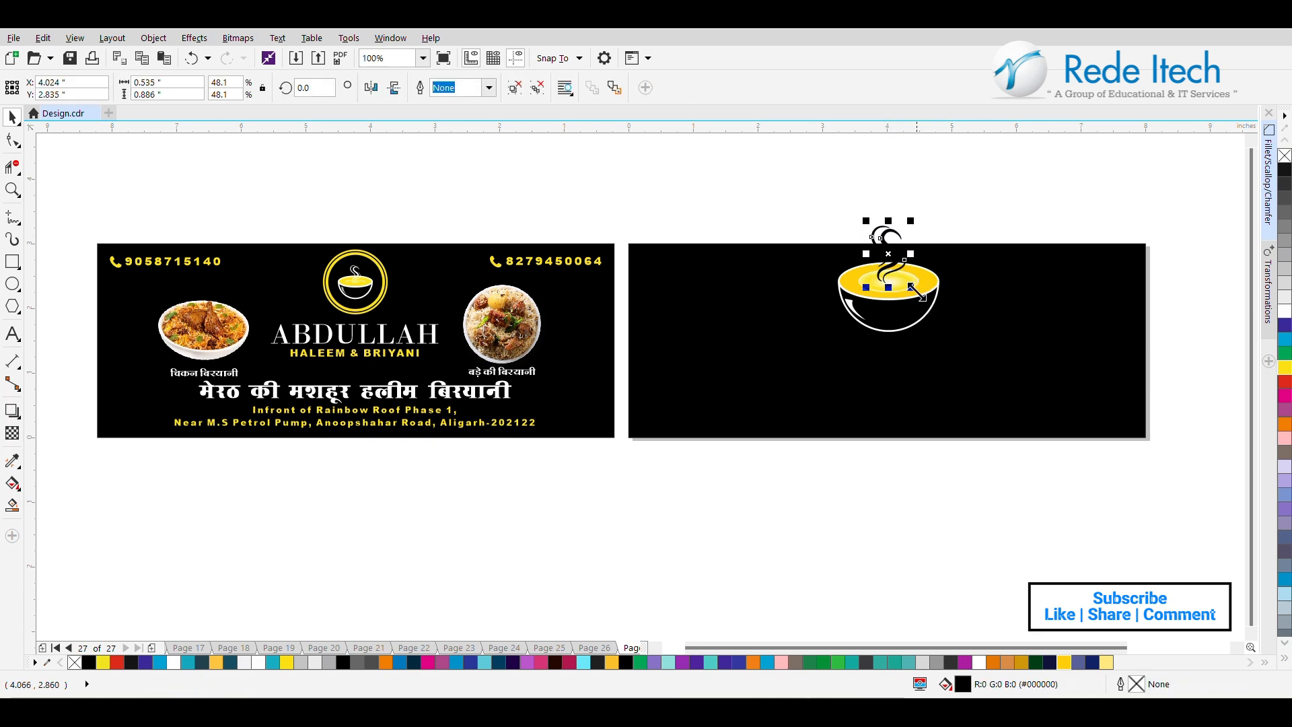
scroll(1005, 249, "up", 1)
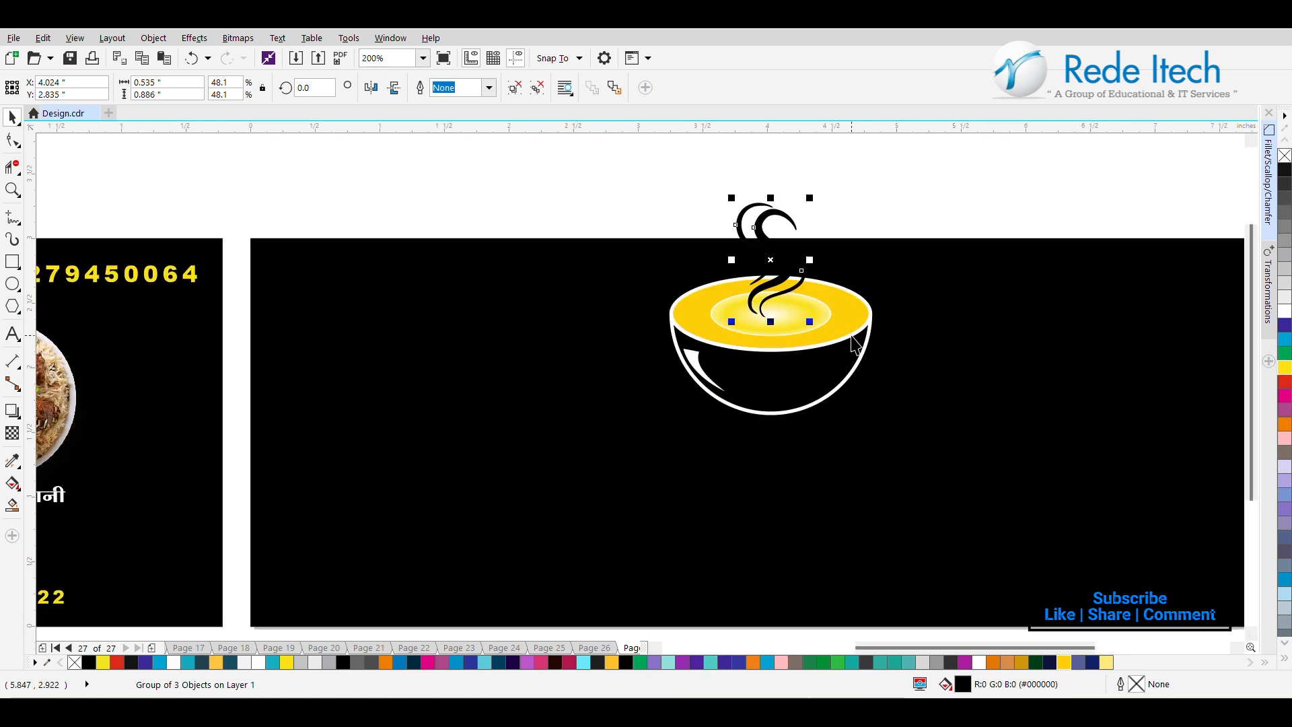
left_click_drag(910, 172, 513, 487)
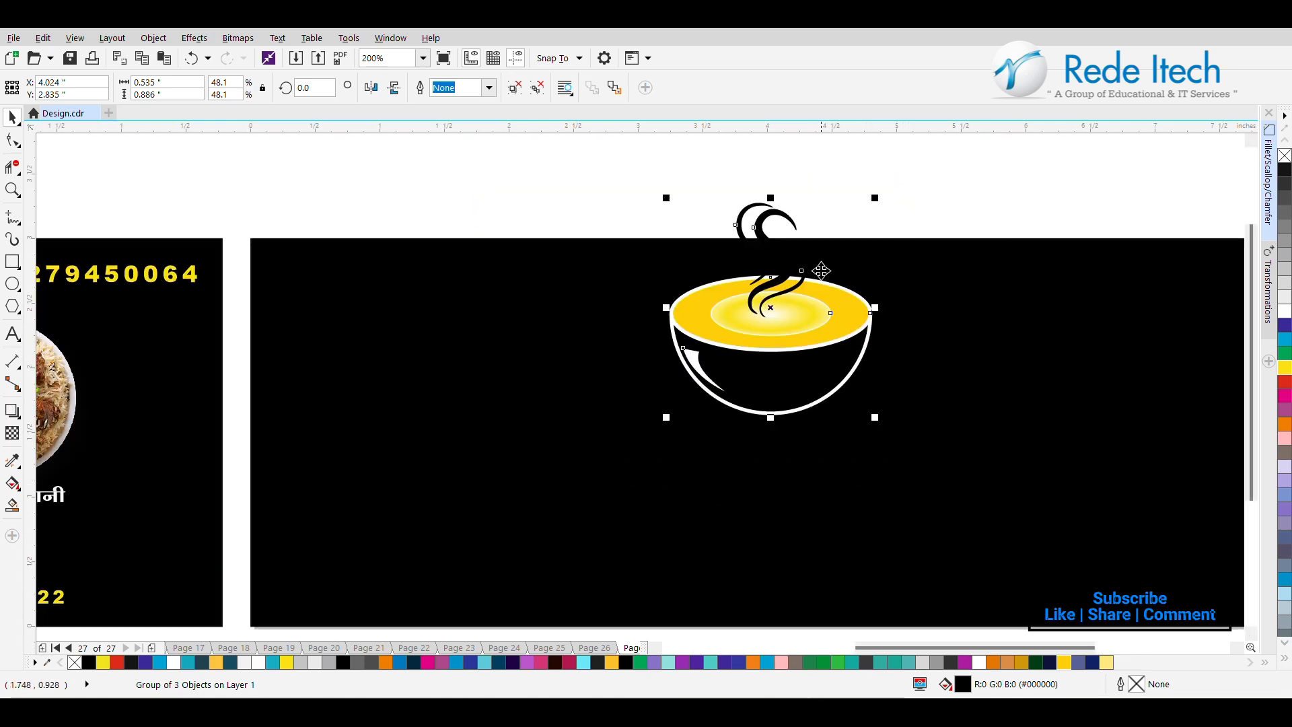
left_click_drag(875, 195, 817, 262)
left_click_drag(719, 377, 823, 385)
Fill the traced steam above the bowl with white.
left_click(873, 392)
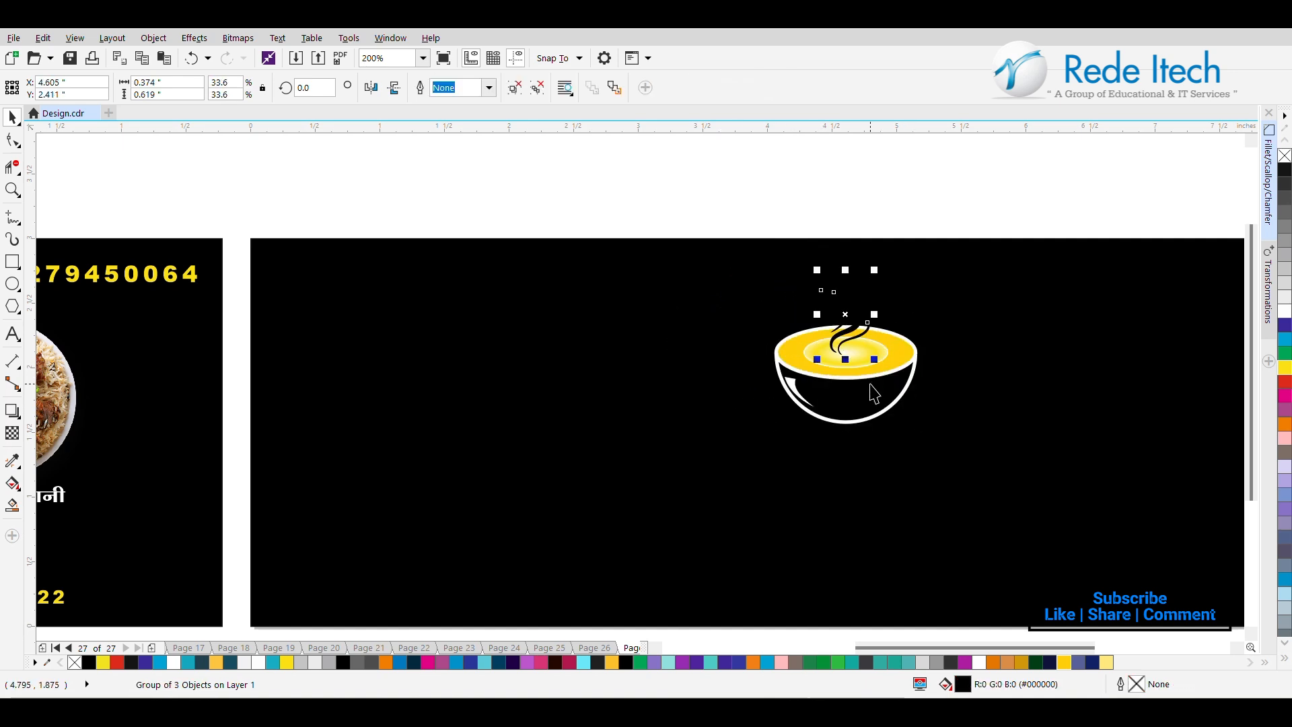
left_click(1285, 313)
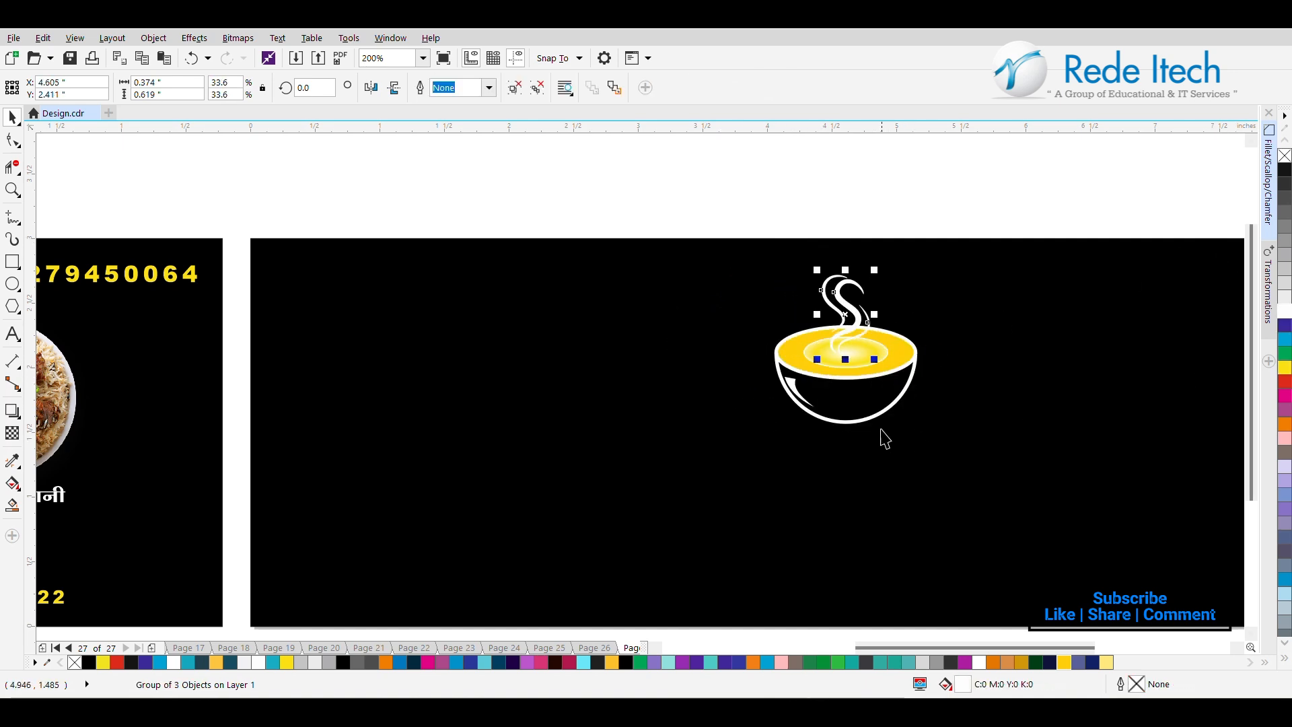
left_click(862, 409, "shift")
left_click(928, 228)
scroll(928, 271, "down", 1)
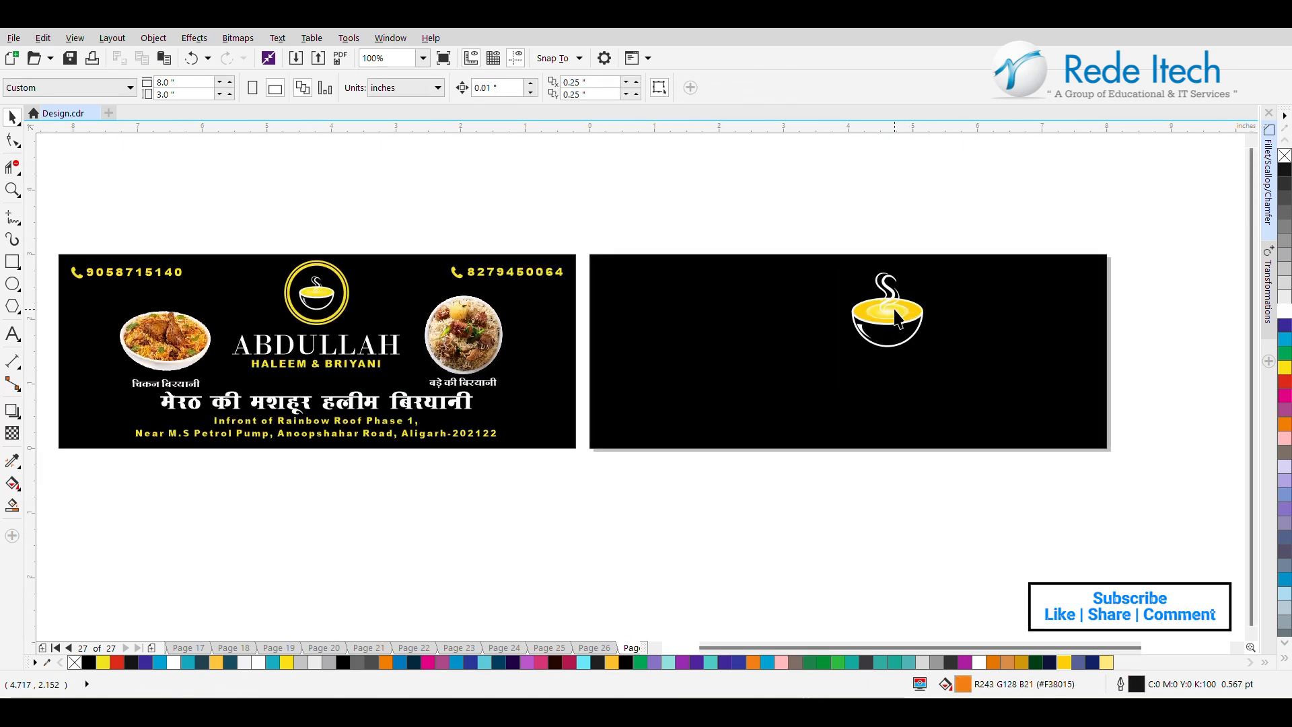
Move the bowl and steam slightly toward the rectangle's vertical centerline and group them.
left_click_drag(951, 225, 801, 436)
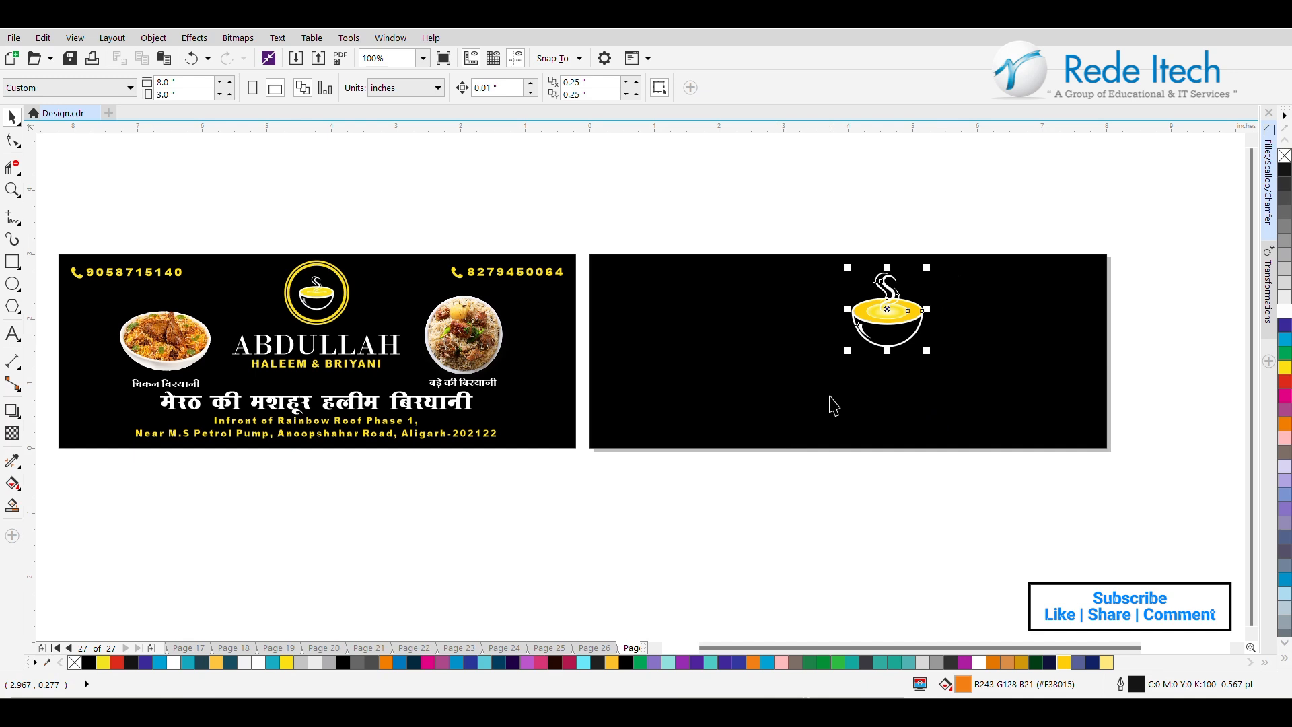
left_click_drag(888, 326, 867, 326)
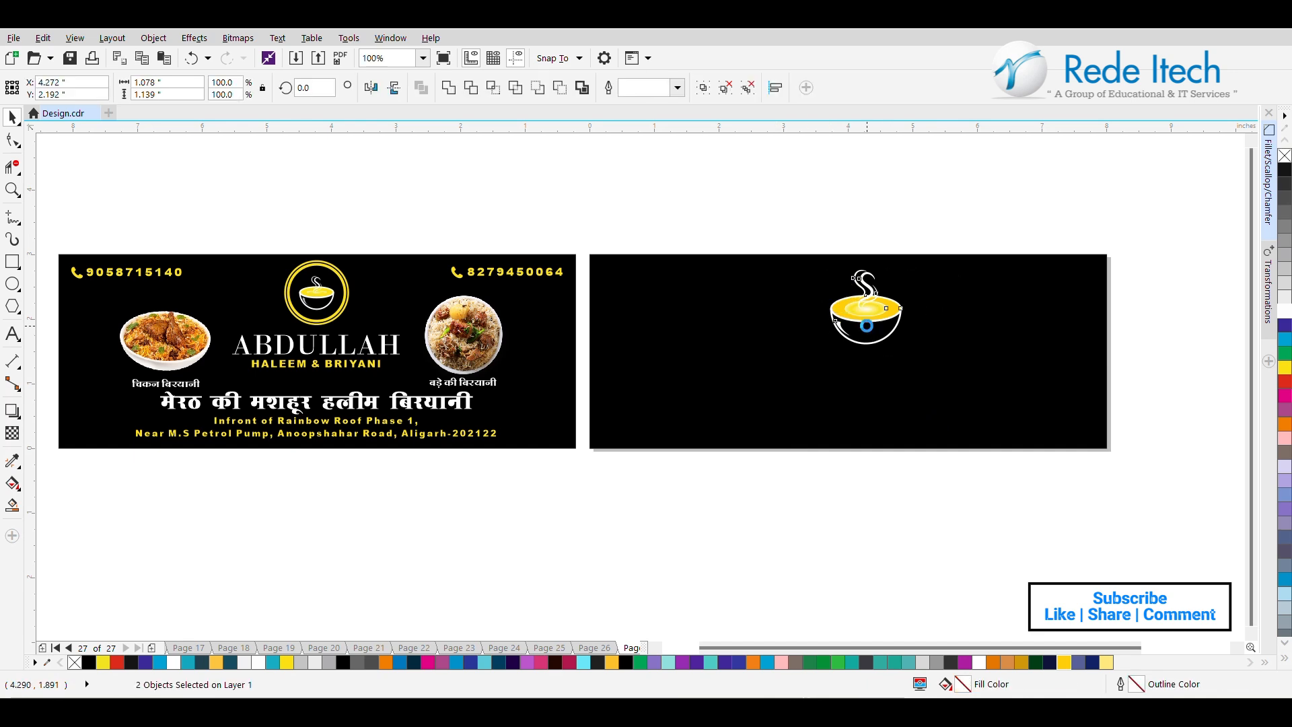
left_click(701, 90)
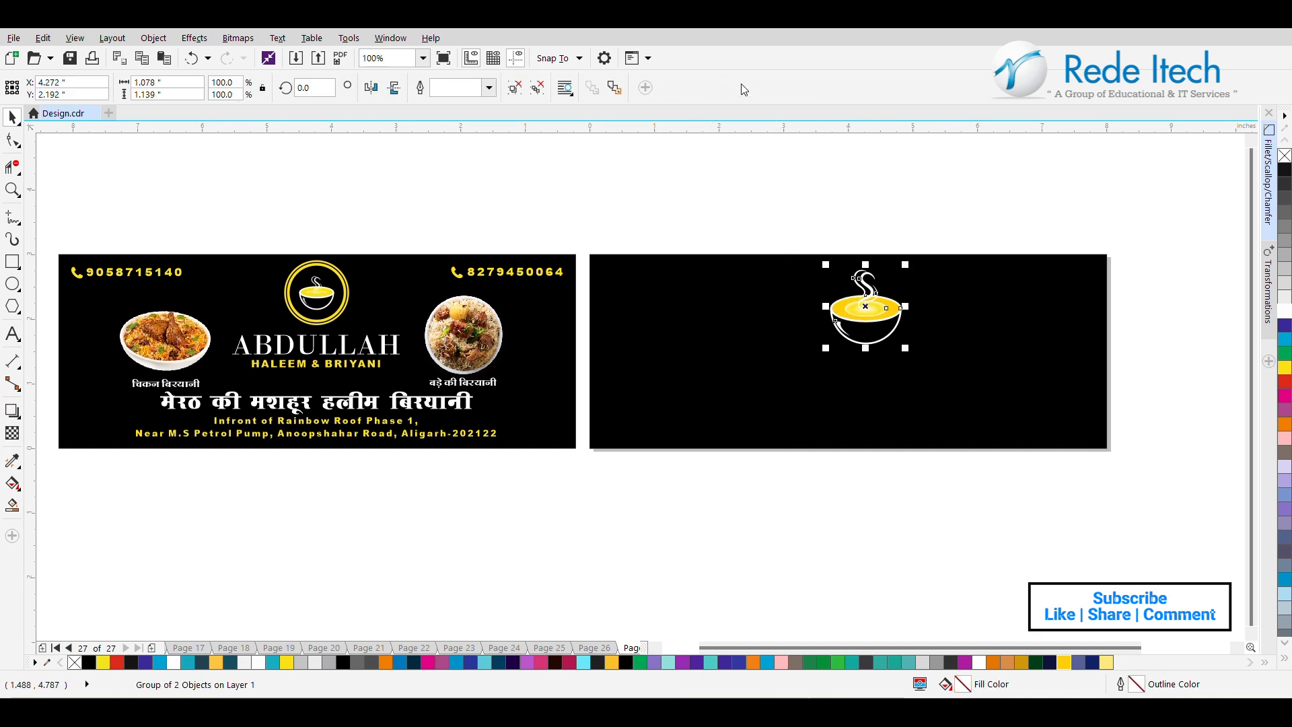
Scale the grouped bowl logo to about 90% and nudge it up near the rectangle's upper edge.
left_click_drag(906, 263, 902, 268)
left_click_drag(877, 311, 875, 307)
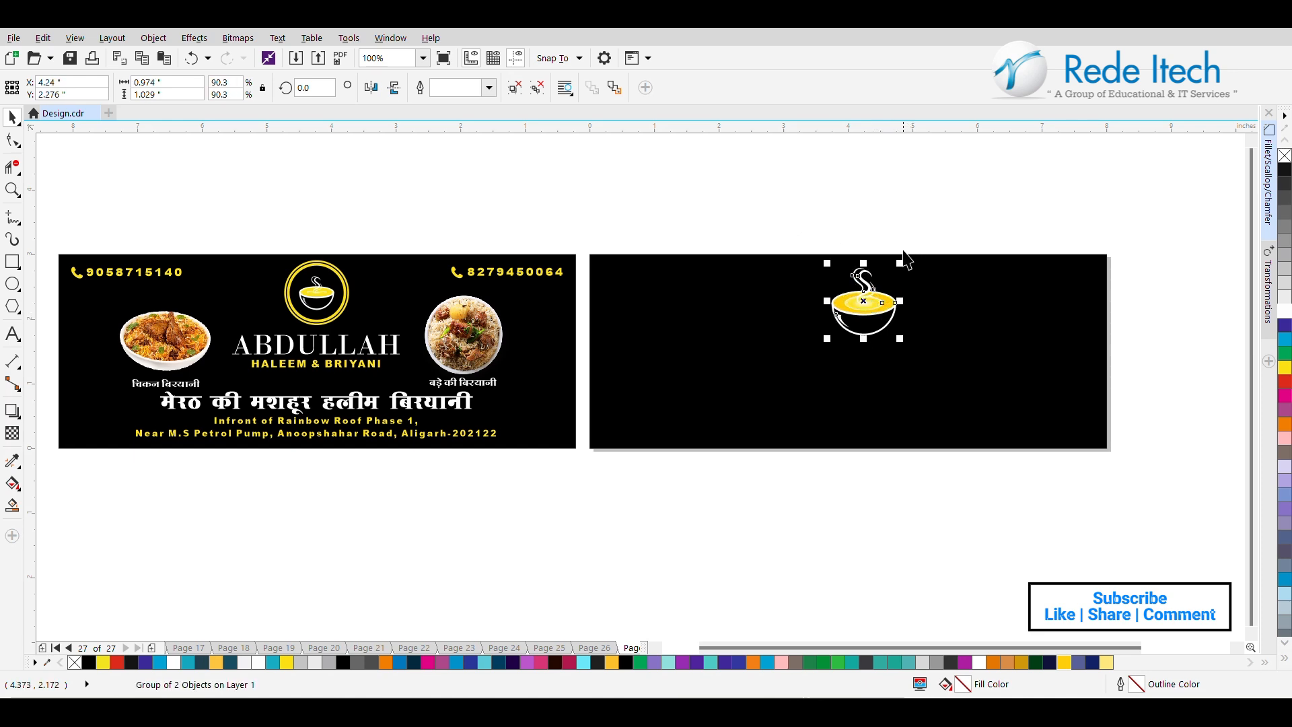
left_click(934, 217)
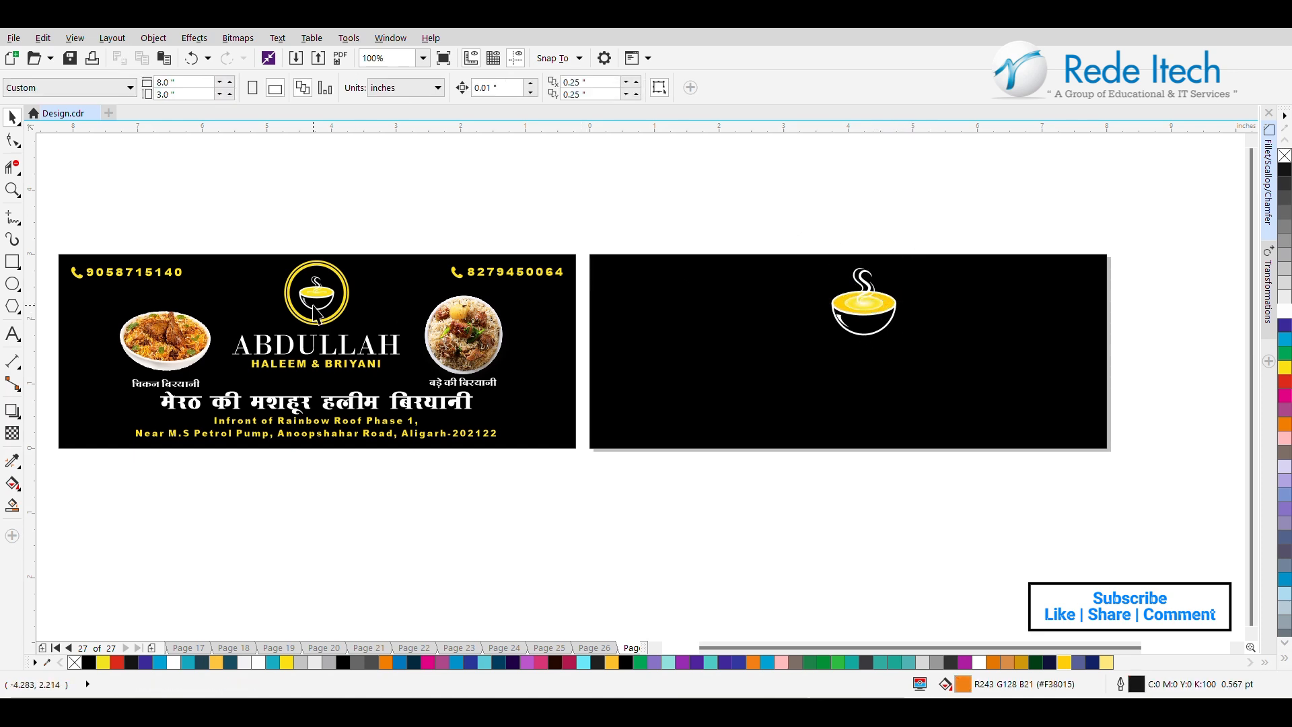
Draw a circle about 1.7 in across around the bowl logo and remove its fill.
scroll(315, 310, "up", 2)
scroll(315, 310, "down", 2)
left_click(13, 284)
left_click_drag(927, 257, 810, 372)
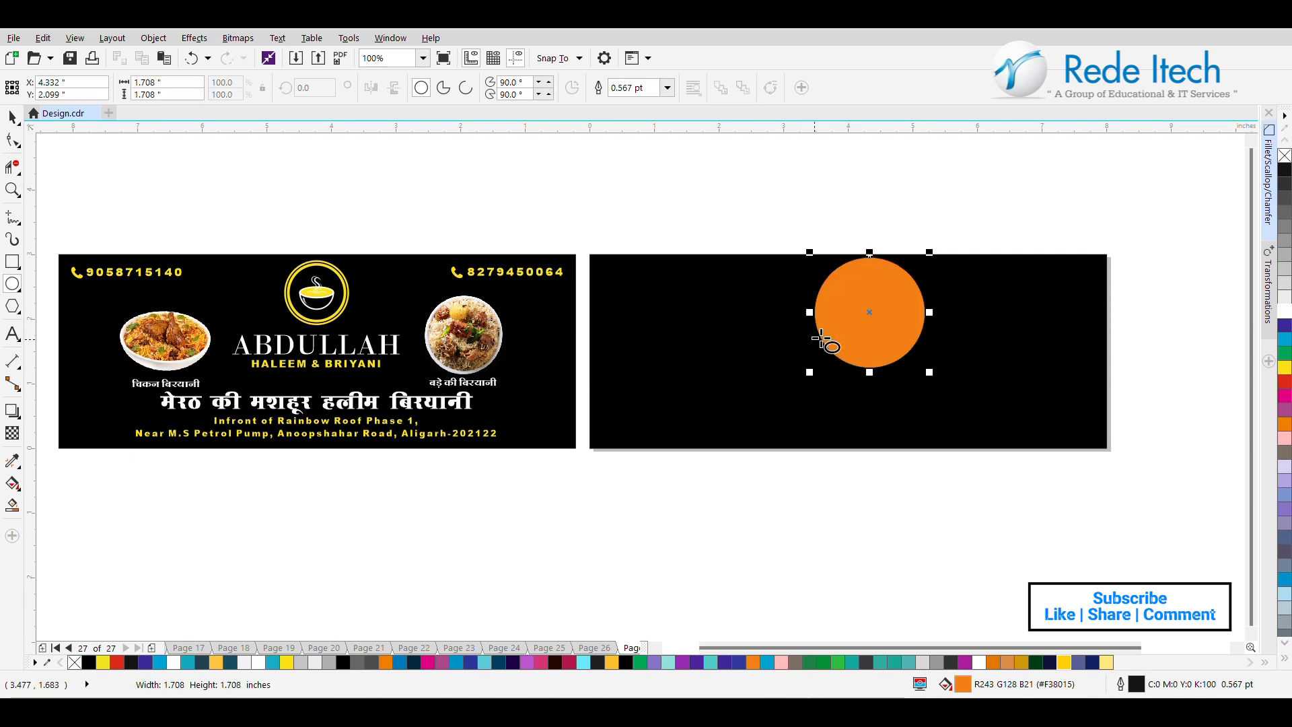
left_click(1285, 156)
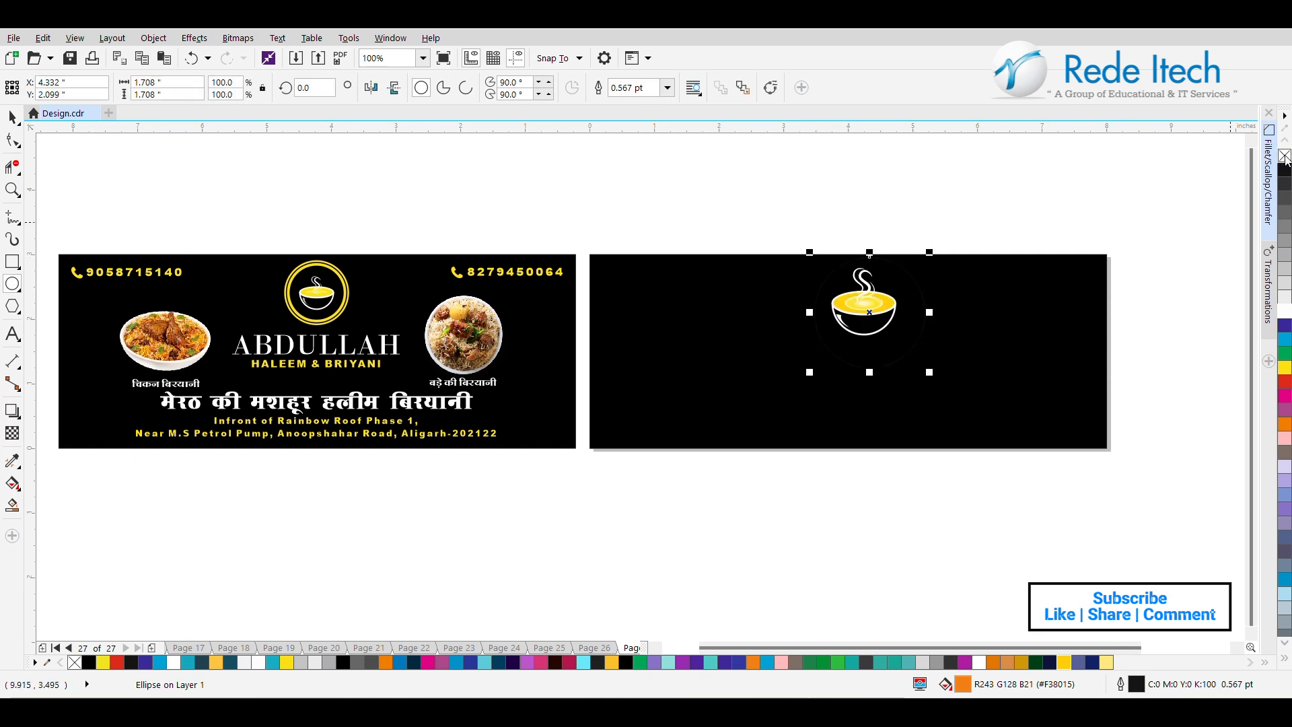
Give the circle around the bowl a 4.0 pt yellow outline.
left_click(667, 87)
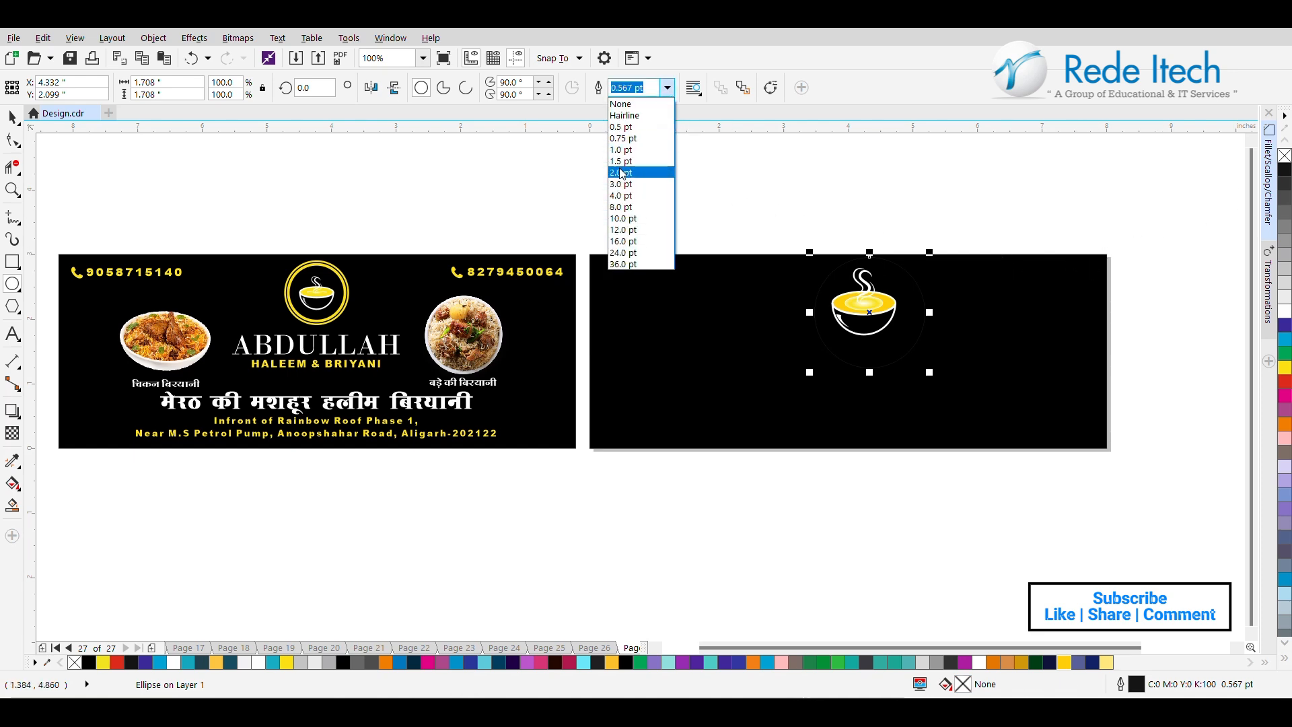
left_click(620, 195)
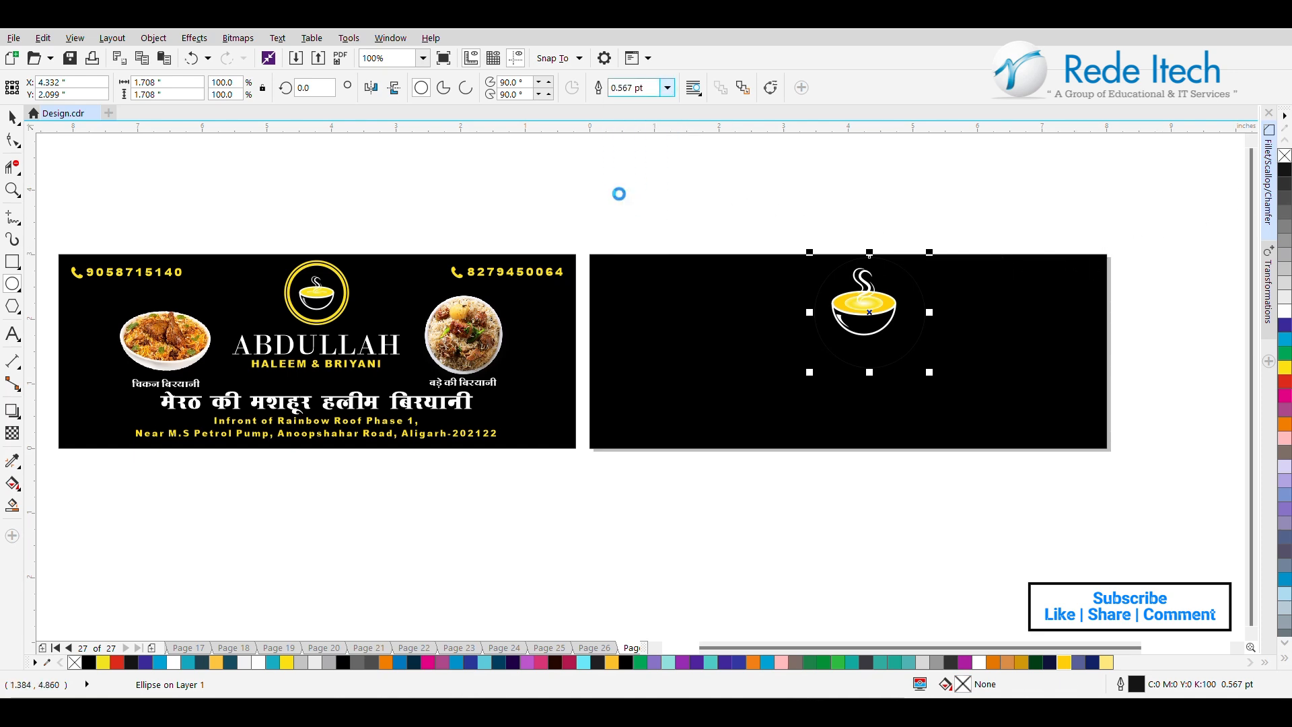
right_click(1285, 369)
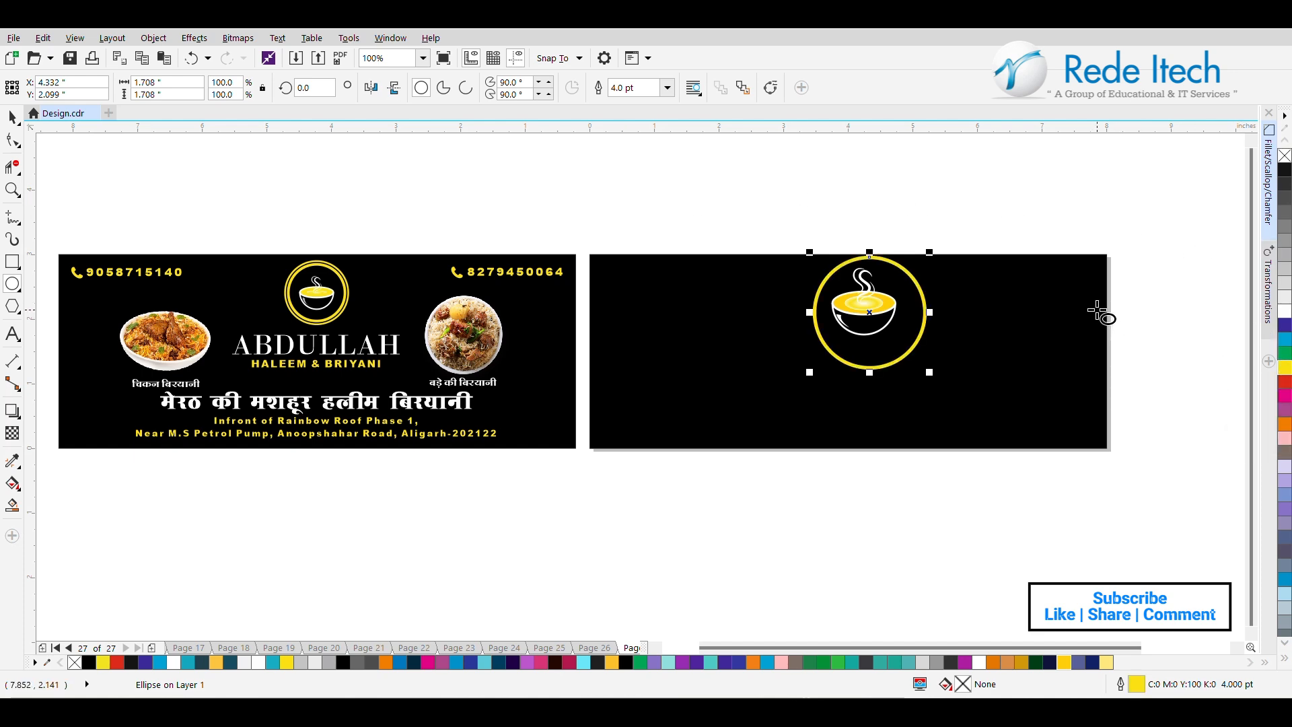
Try a 12.0 pt outline on the circle, set it to 10.0 pt, and shrink the circle to about 1.46 in.
left_click(667, 87)
left_click(650, 231)
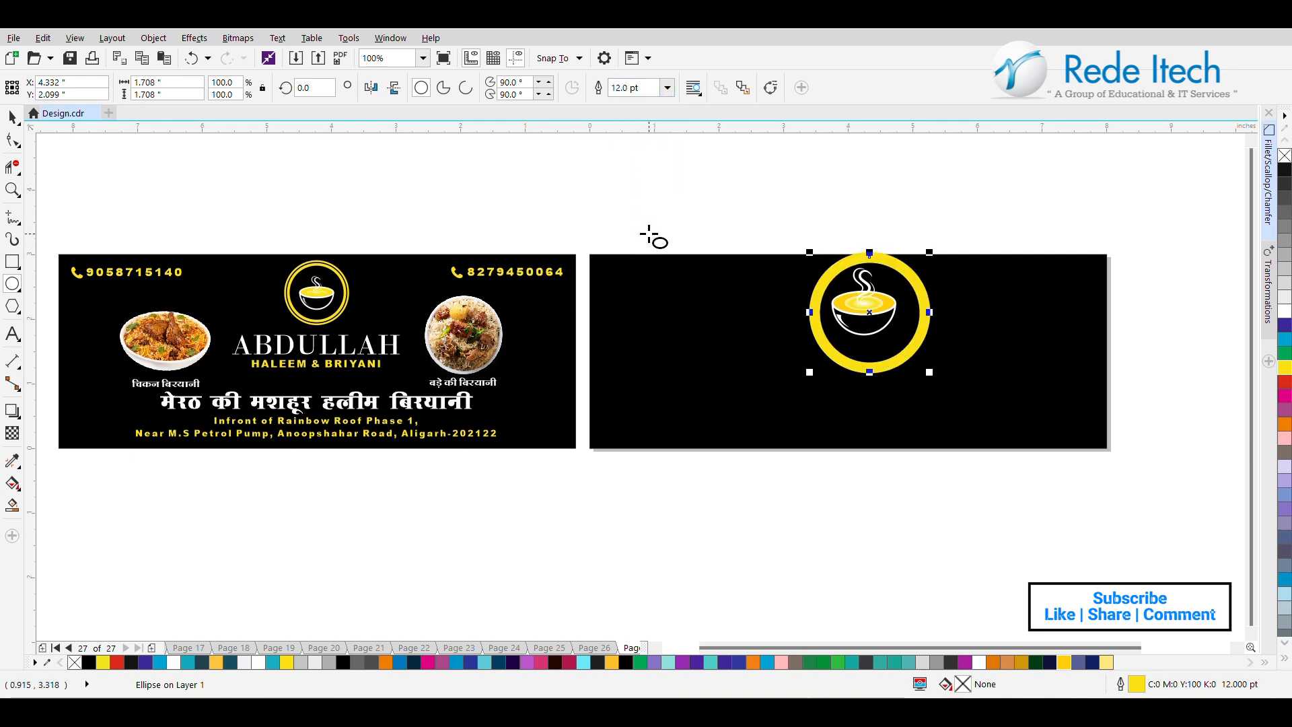
left_click(669, 94)
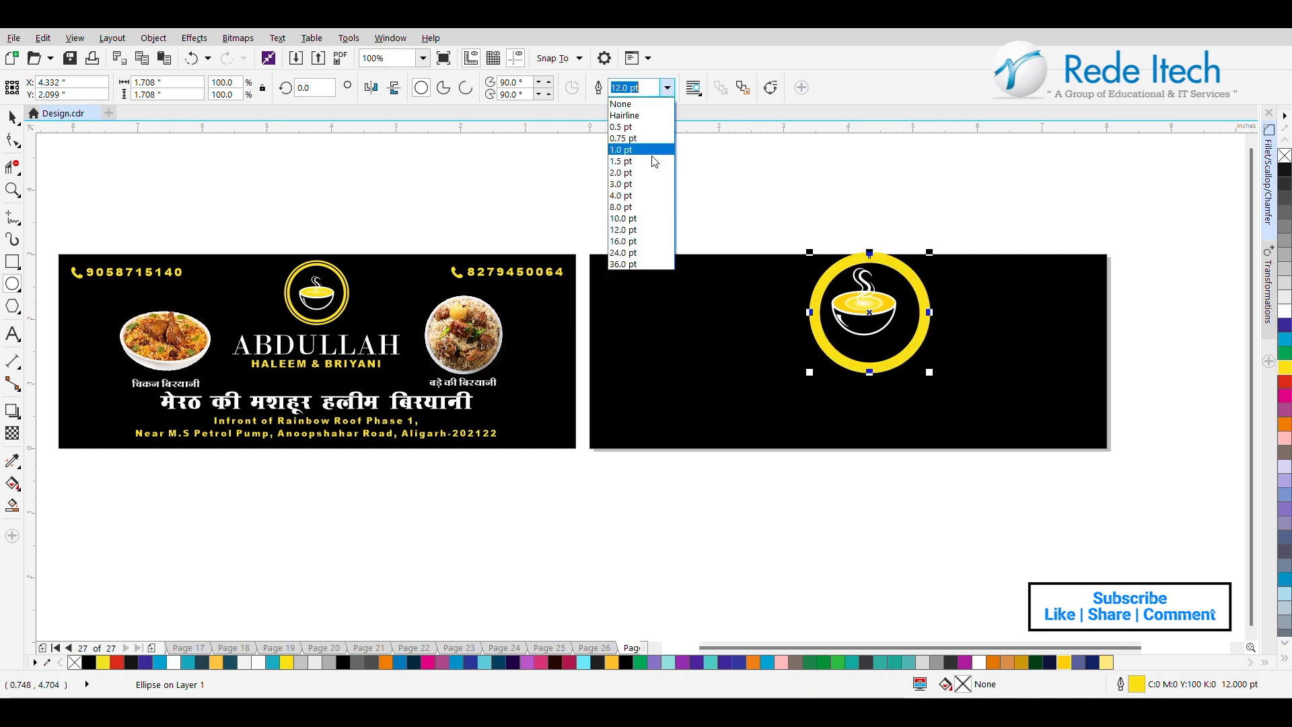
left_click(652, 215)
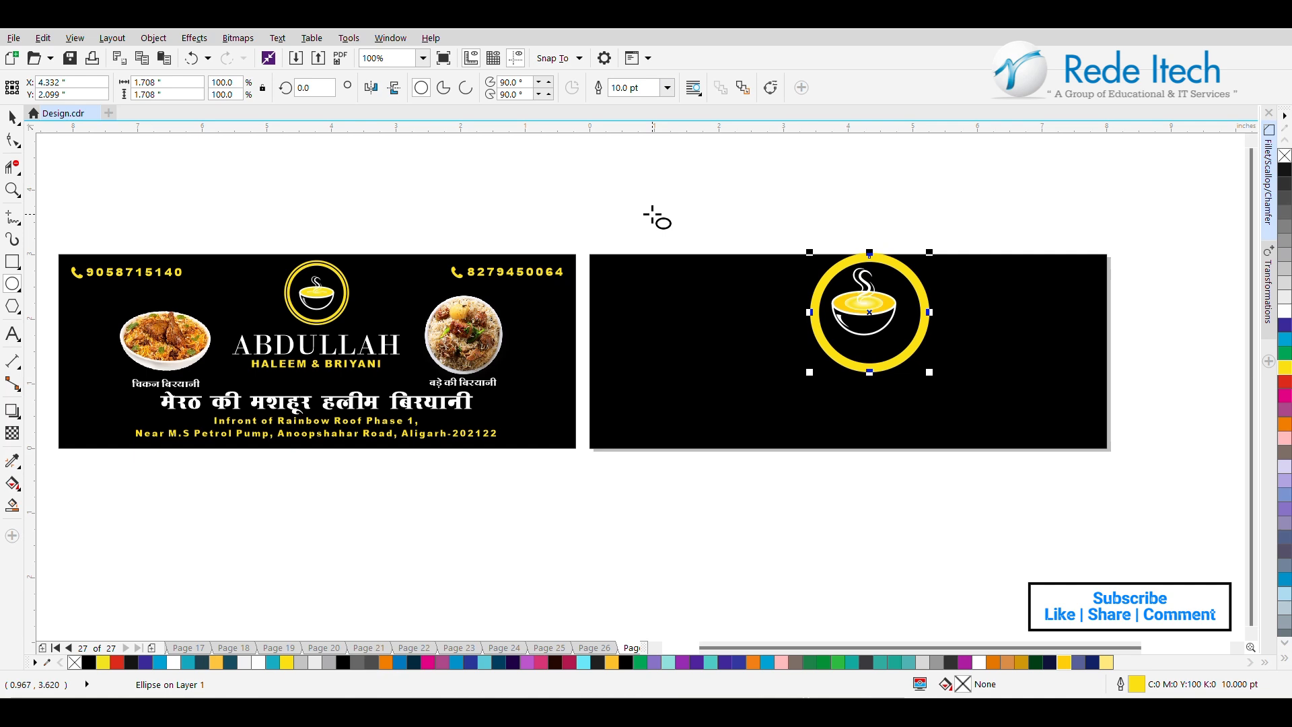
left_click_drag(929, 251, 912, 268)
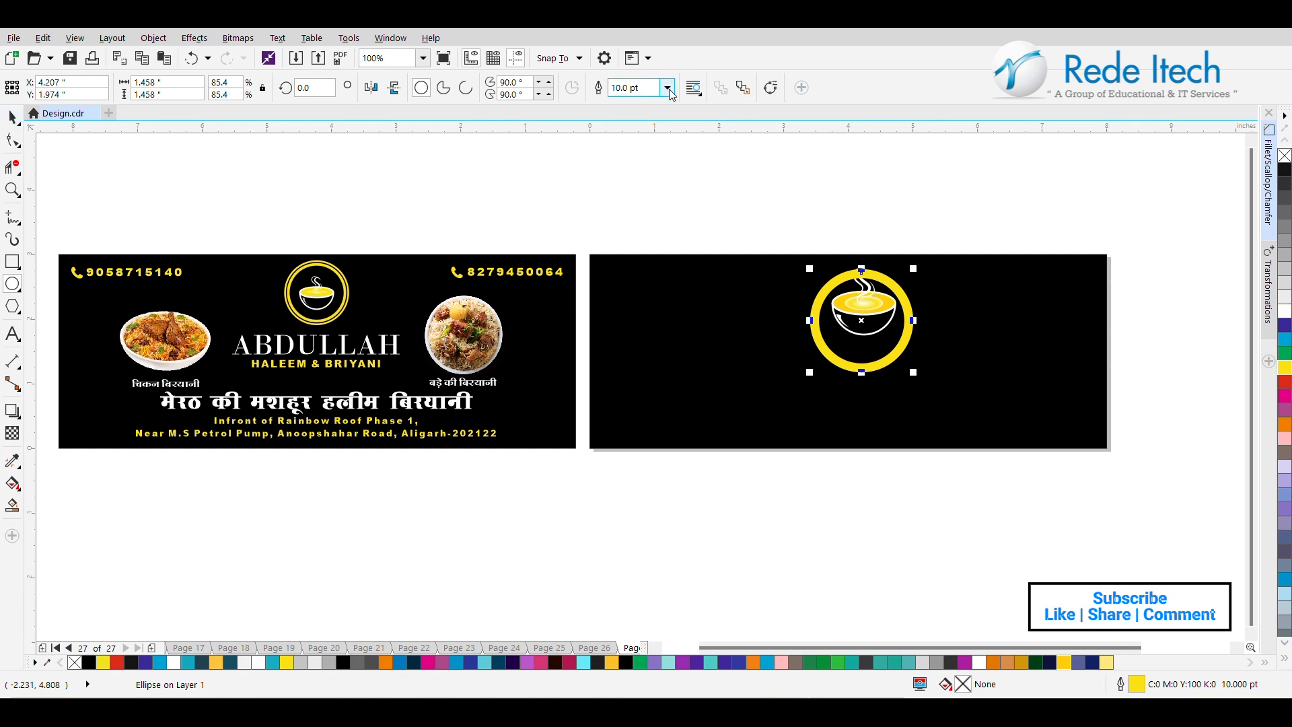
Try outline widths of 11.0 and 9.0 pt on the yellow circle and set it to 8.0 pt.
left_click_drag(648, 88, 590, 94)
type("11")
key("Return")
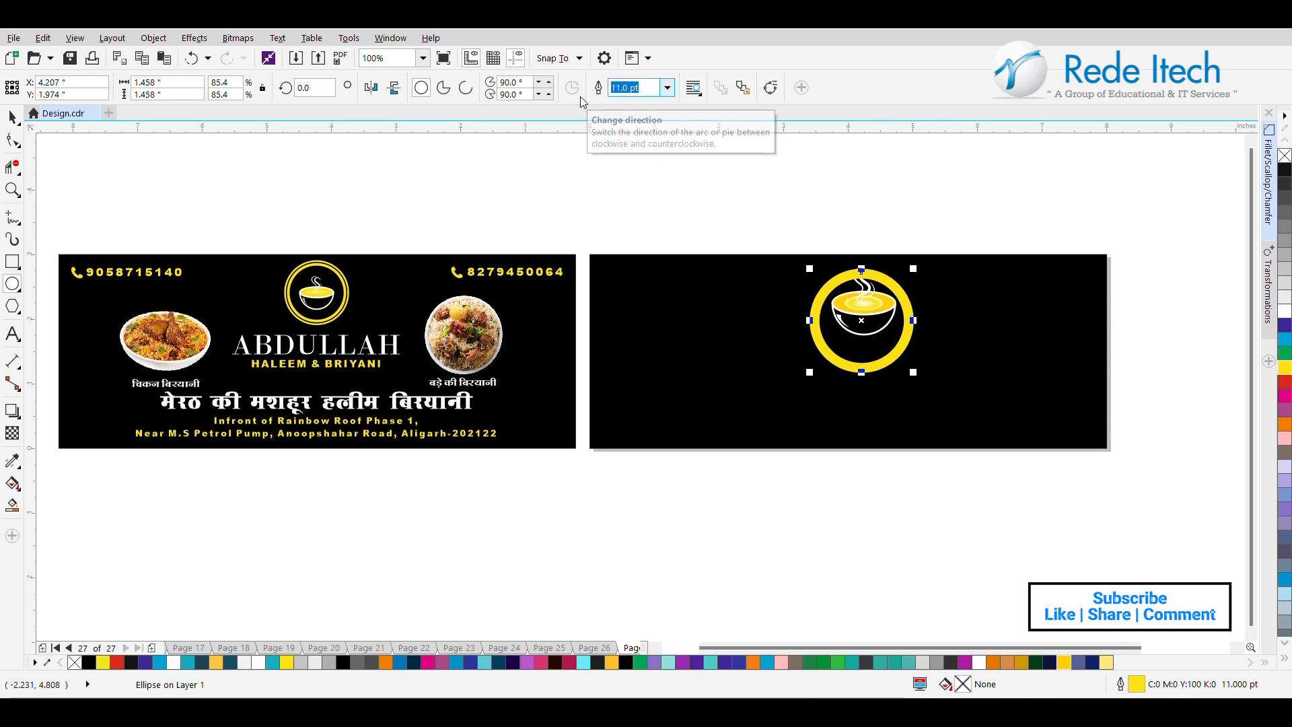
type("9")
key("Return")
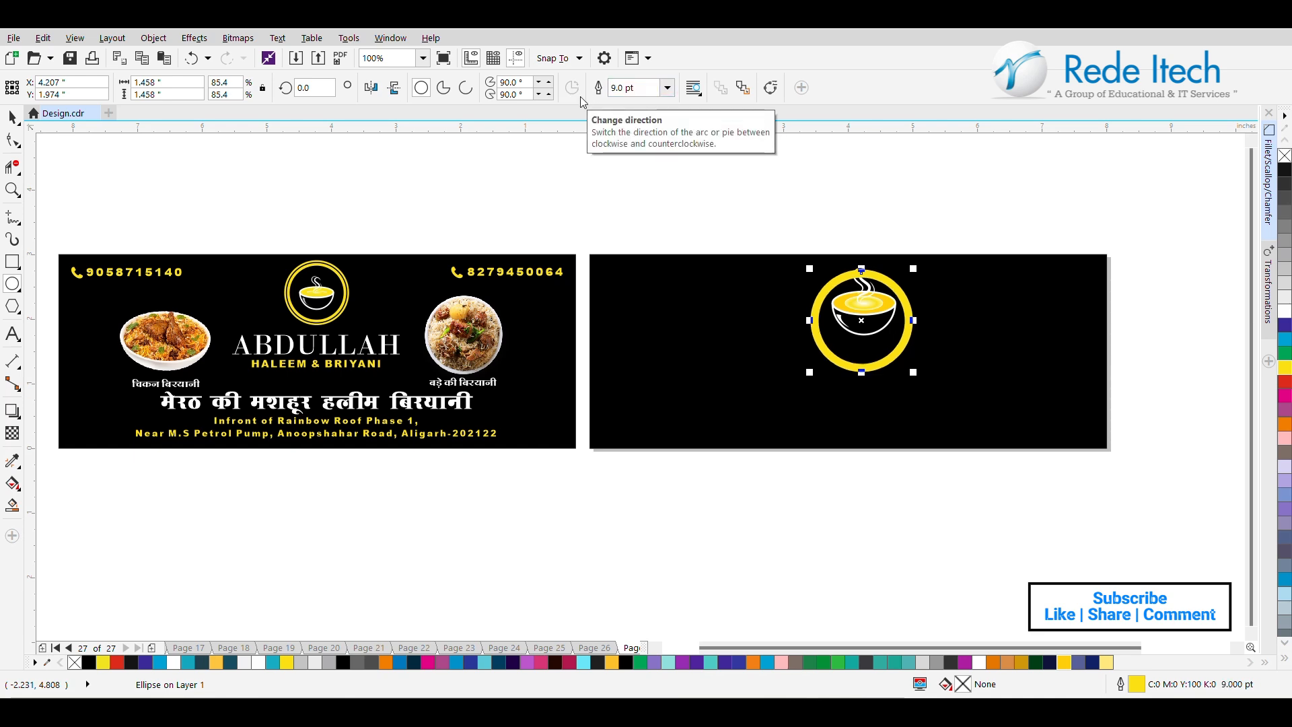
type("8")
key("Return")
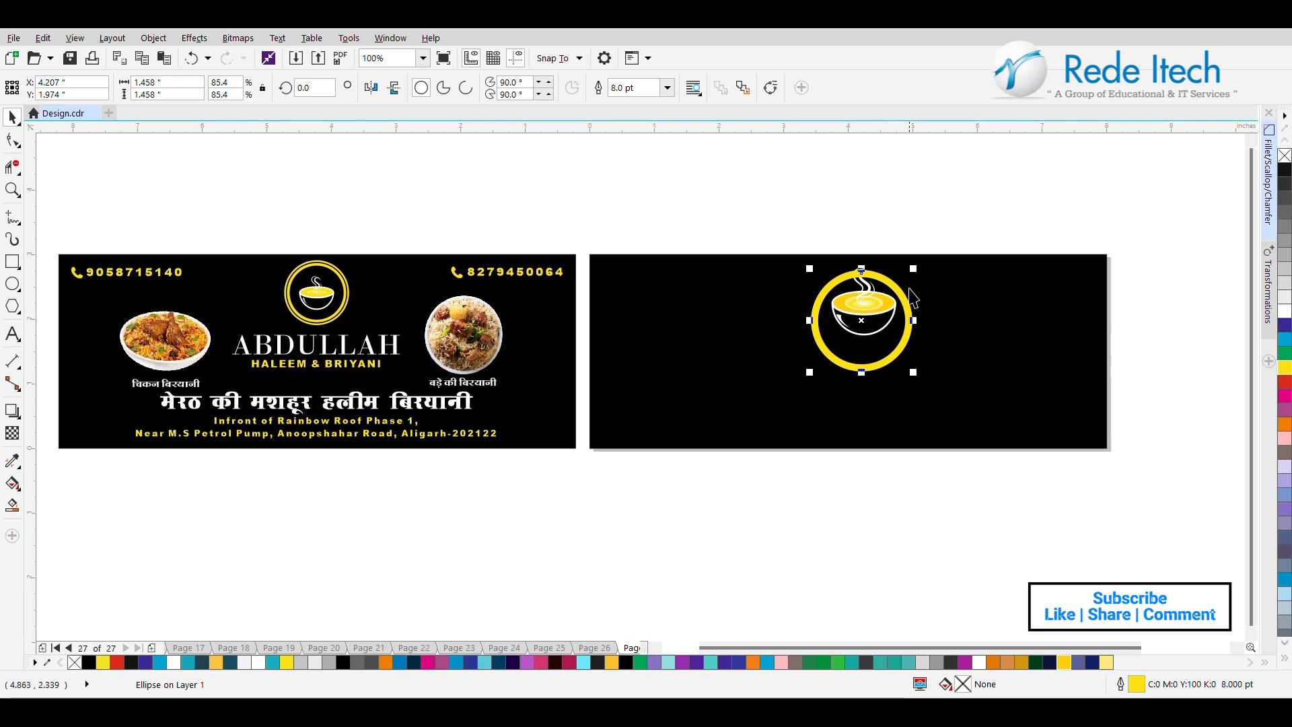
Resize the yellow circle to about 1.47 in, move it up around the bowl, and center the bowl group inside it.
left_click_drag(913, 268, 862, 313)
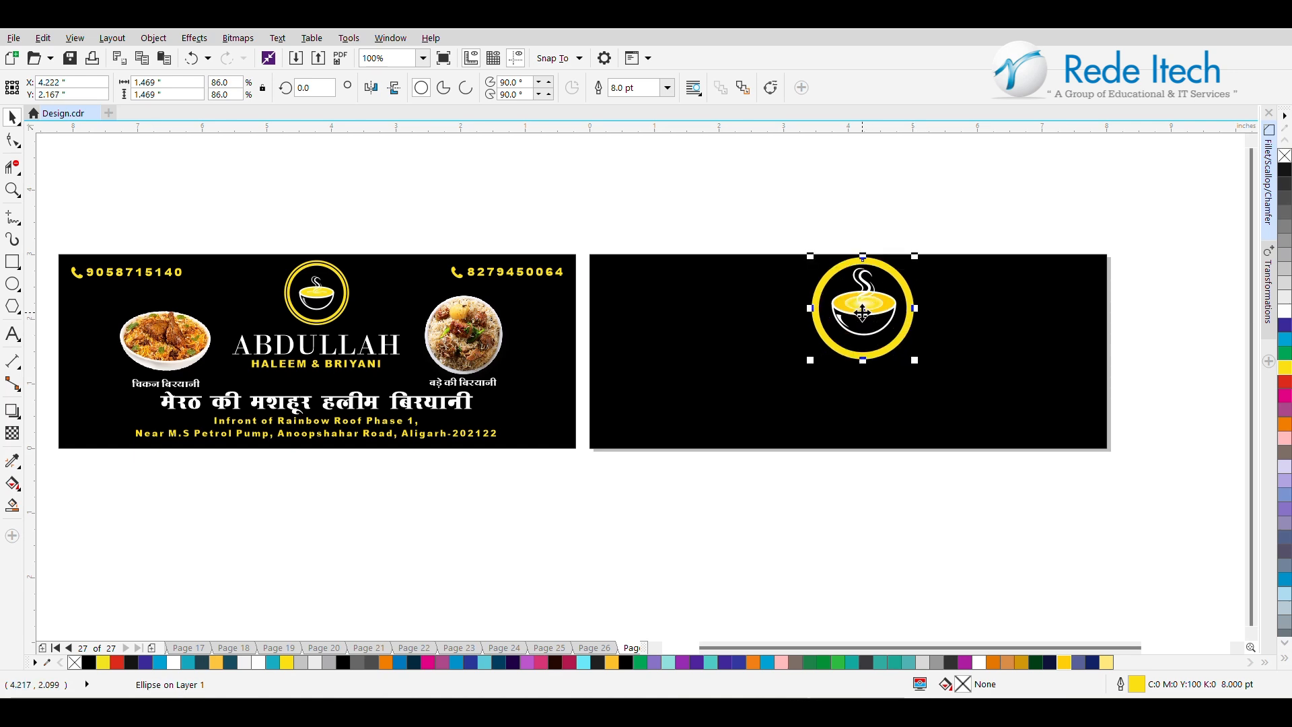
left_click(882, 328)
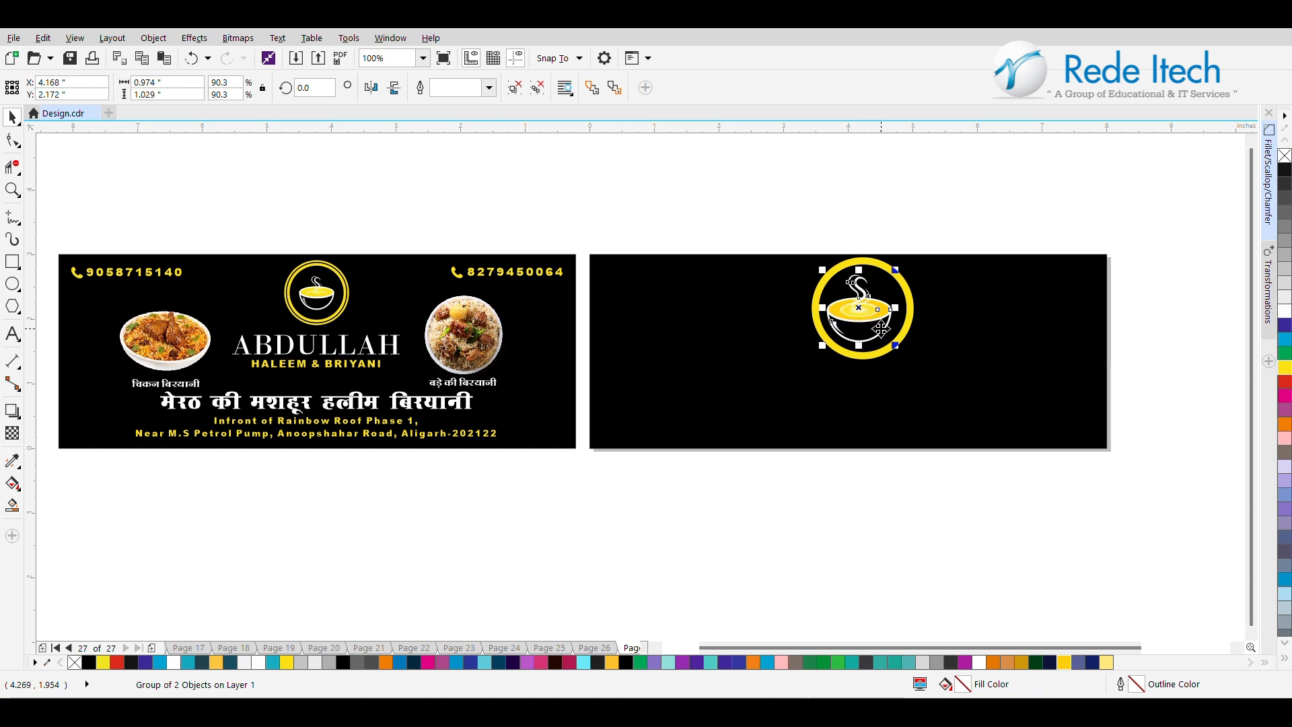
left_click(902, 337, "shift")
key("c")
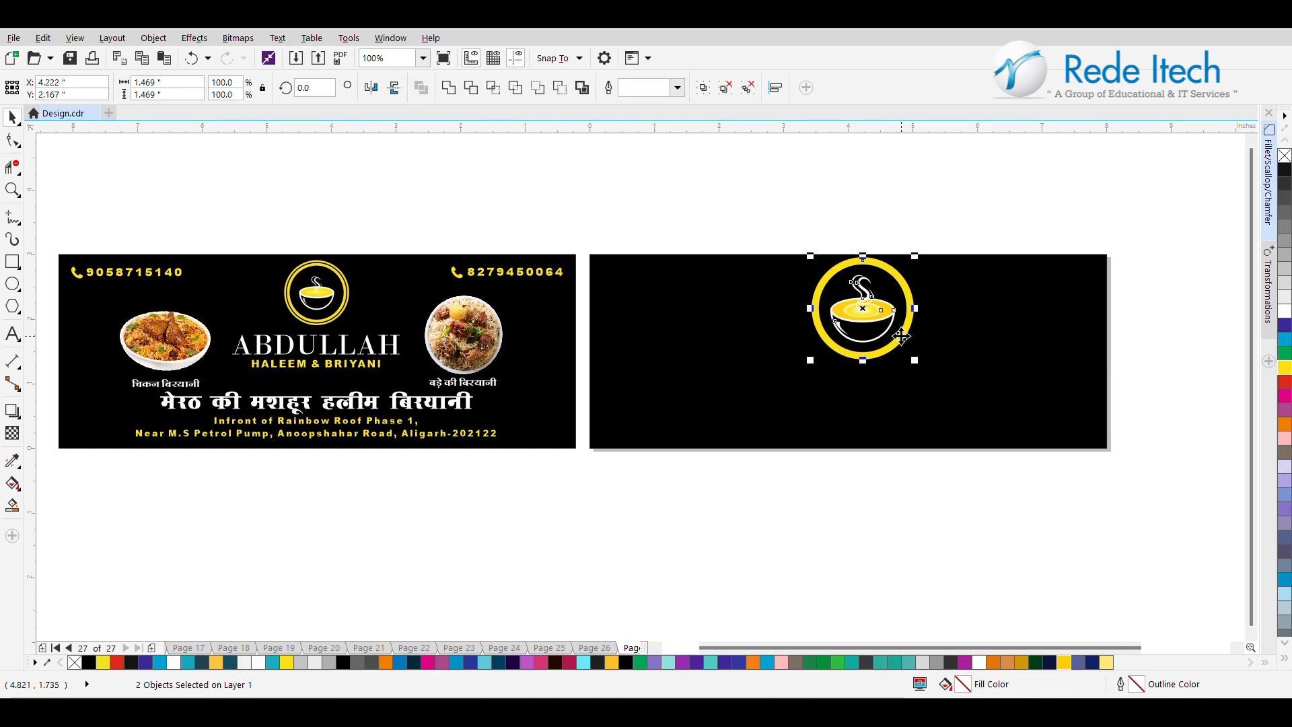
left_click(964, 231)
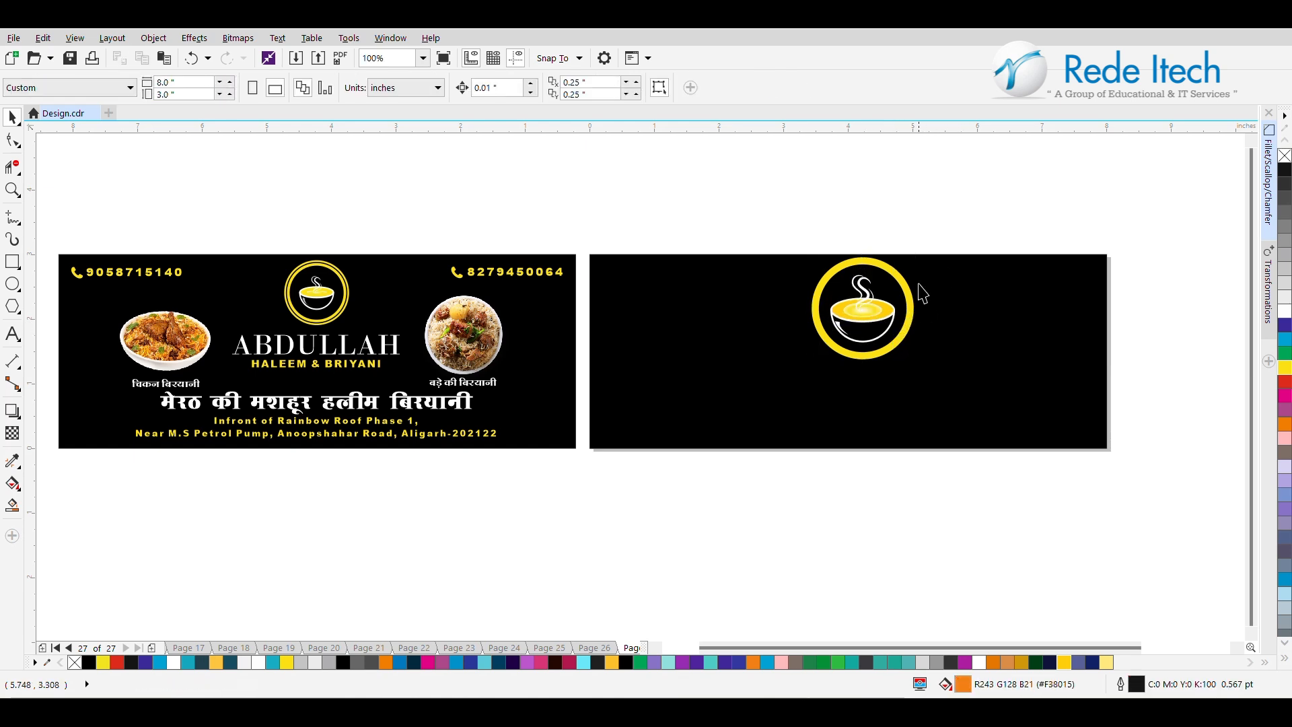
Set the yellow circle's outline width to 4.0 pt and add a larger concentric copy of it around the logo.
left_click(910, 306)
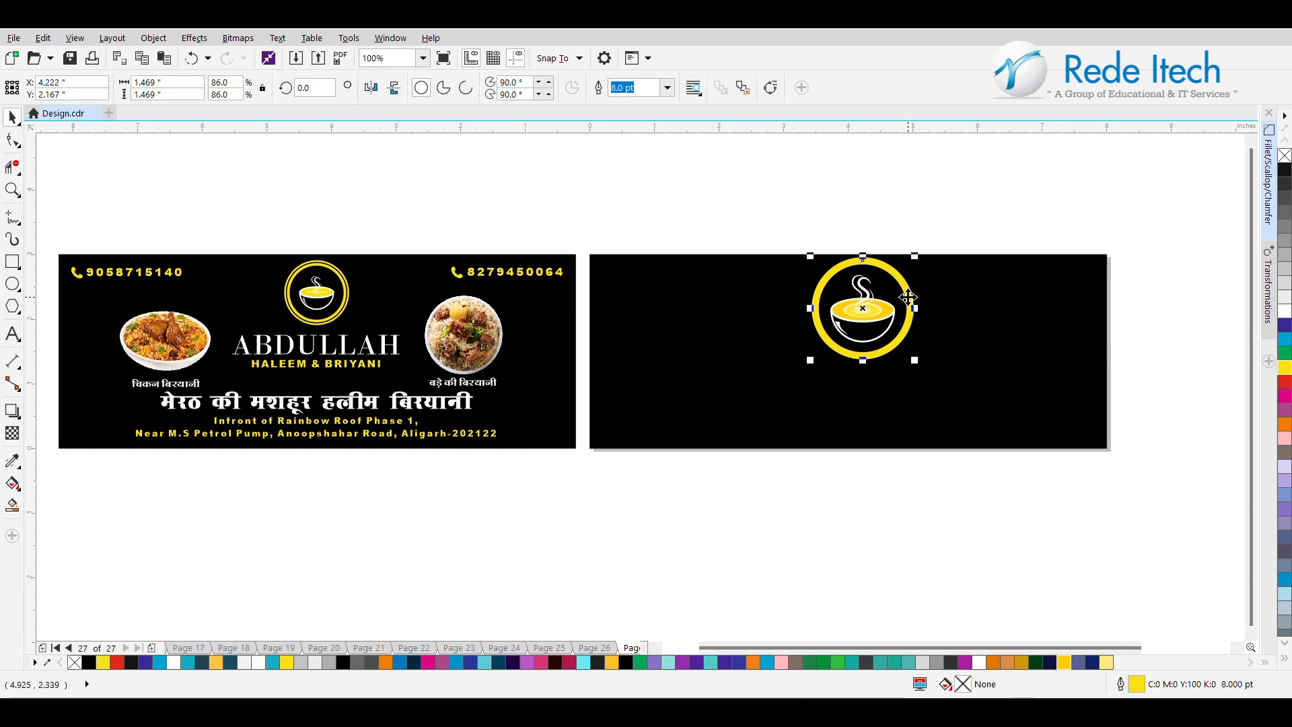
left_click(667, 87)
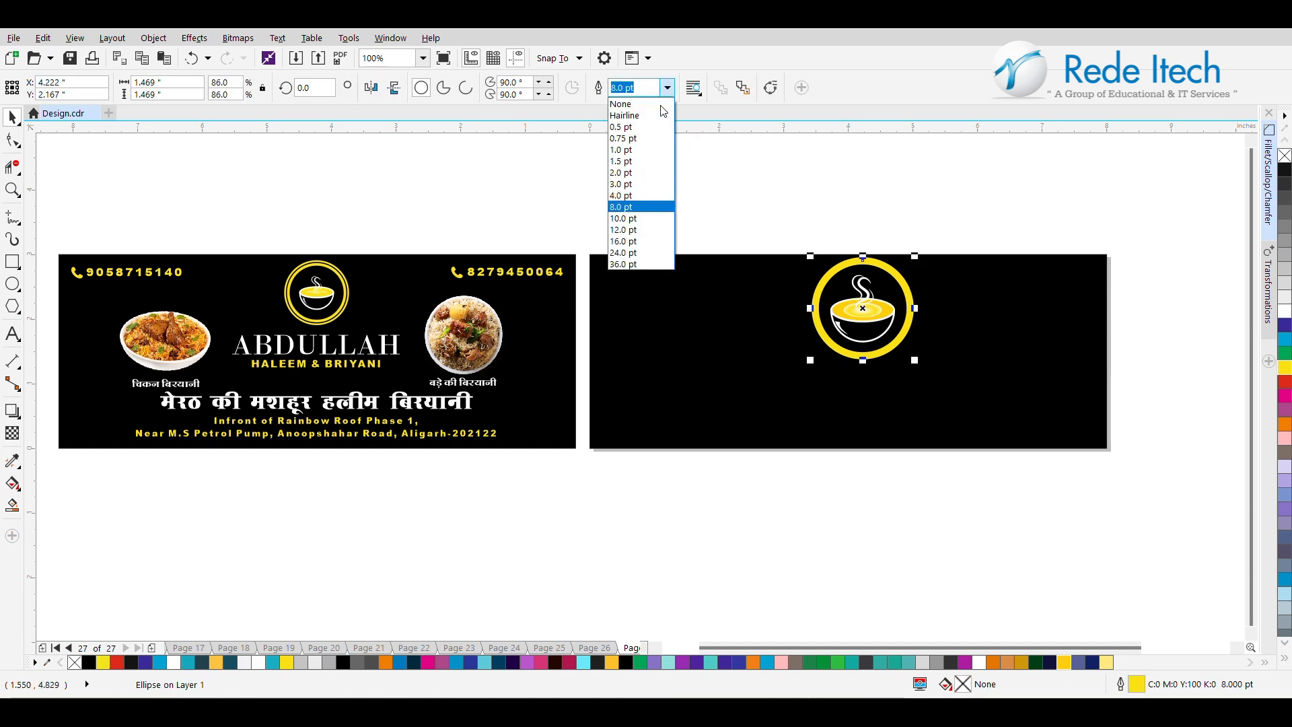
left_click(651, 195)
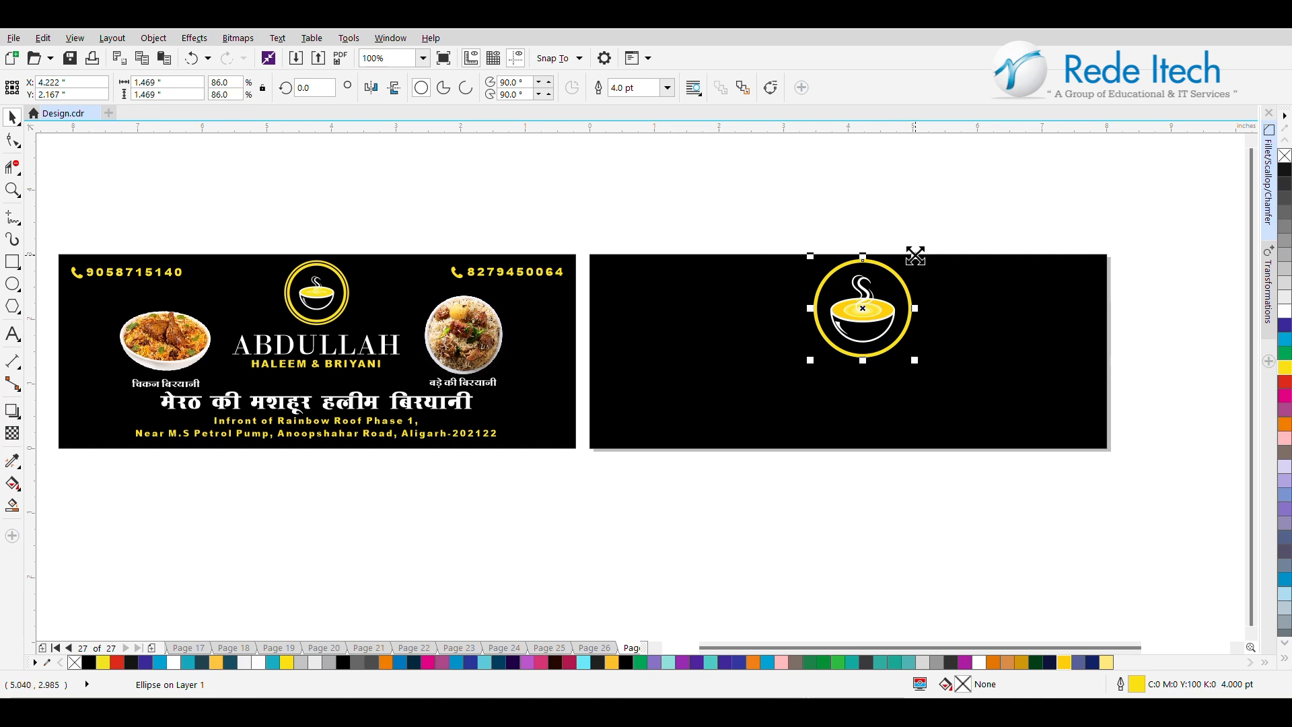
mouse_move(916, 255)
left_mouse_down()
mouse_move(929, 243)
mouse_move(918, 254)
left_mouse_up()
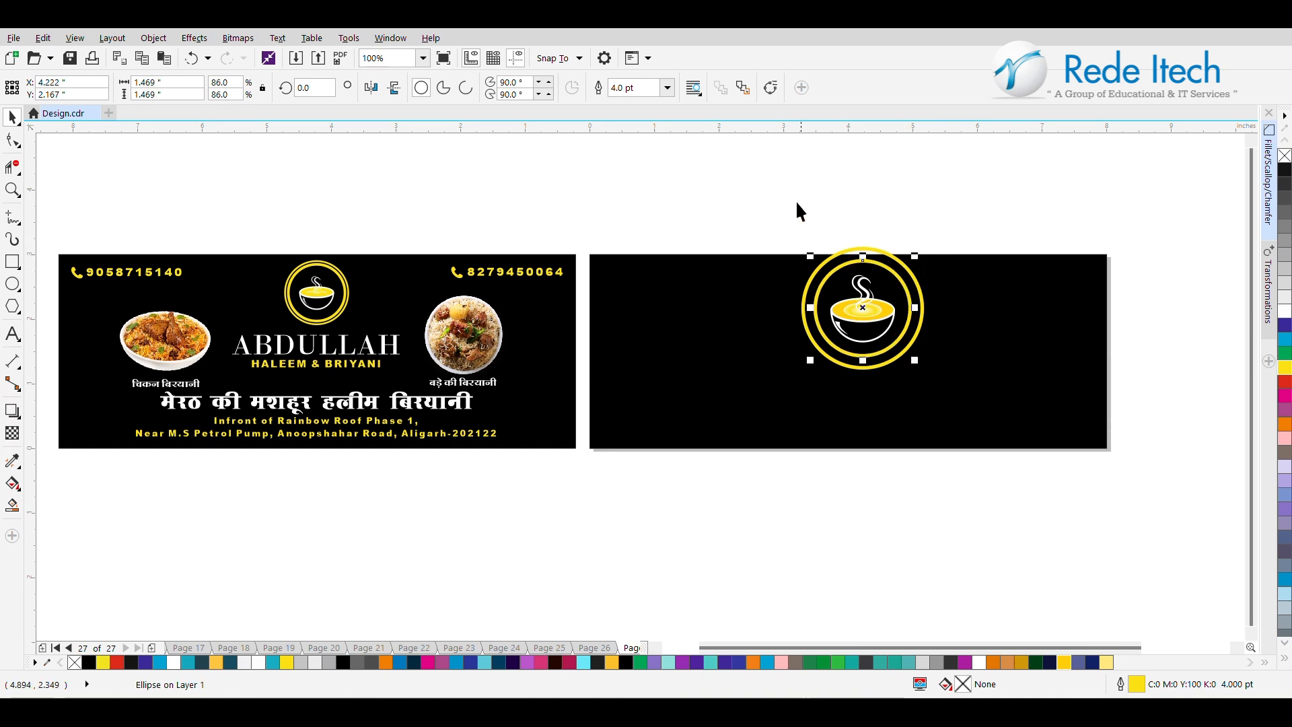
Thicken the inner yellow circle's outline, trying 10.0 pt and setting it to 8.0 pt.
left_click(667, 87)
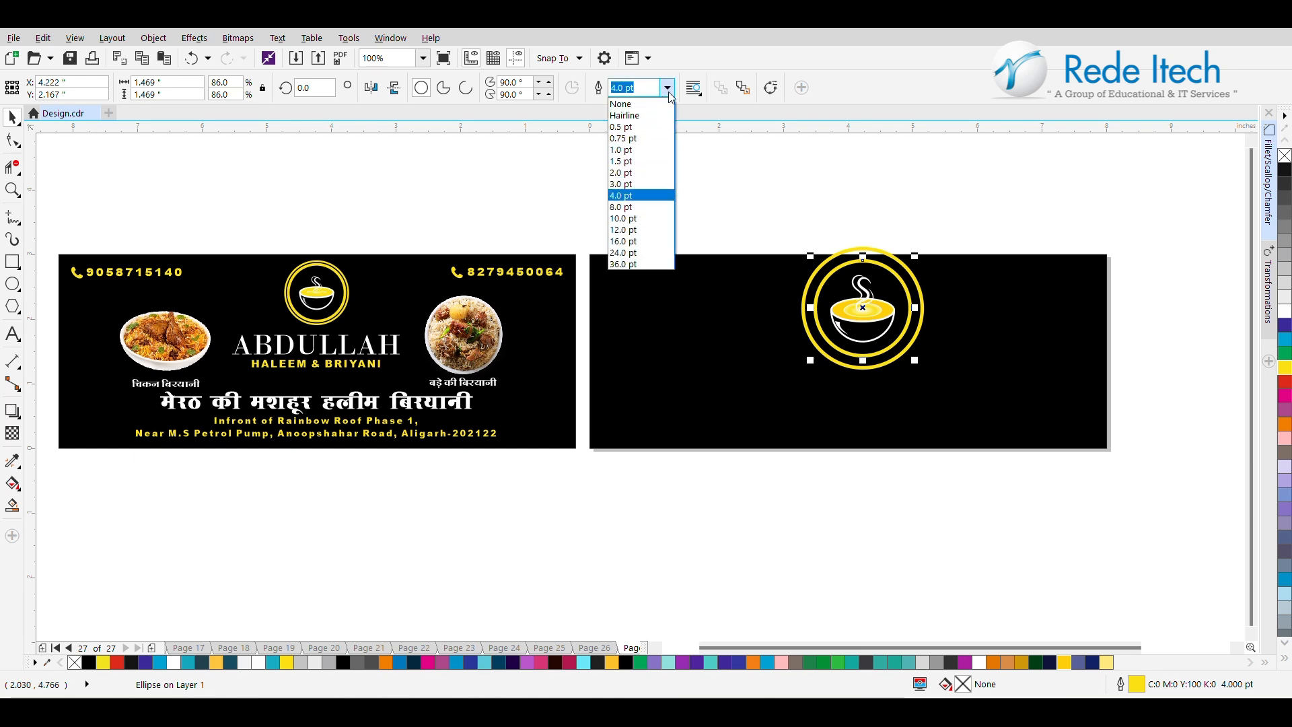
left_click(643, 219)
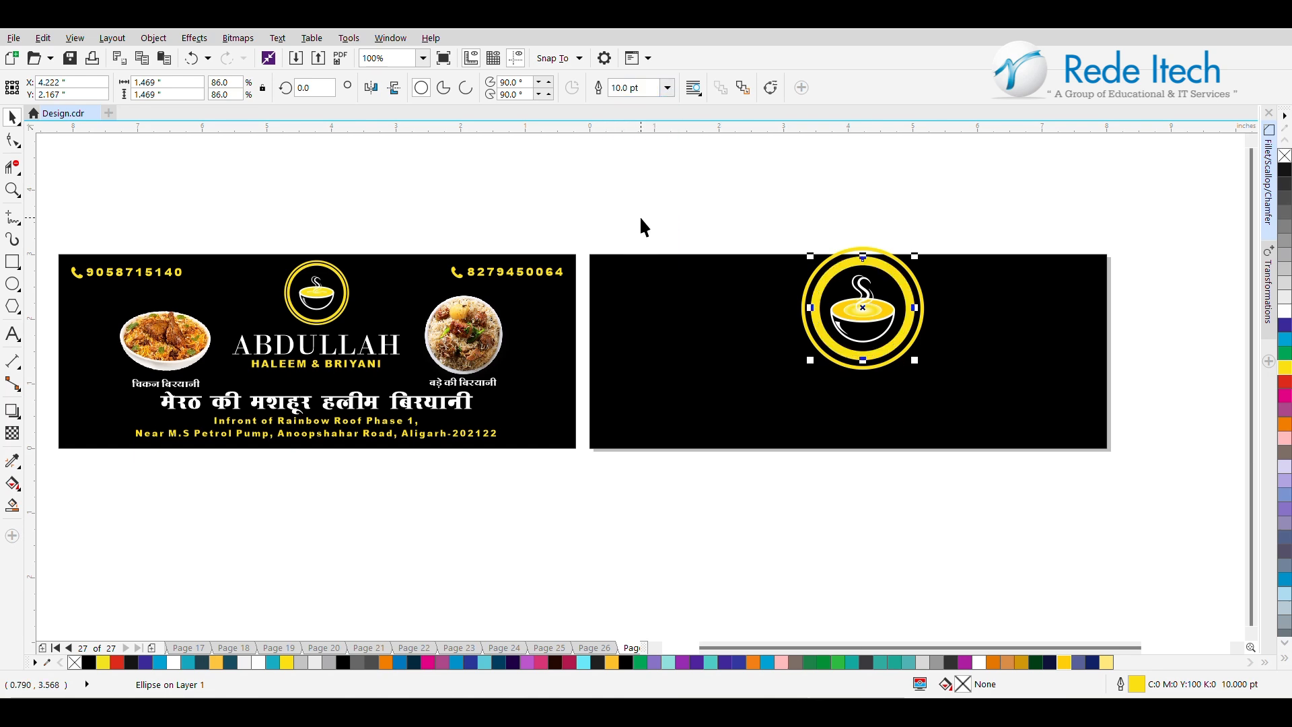
left_click(667, 88)
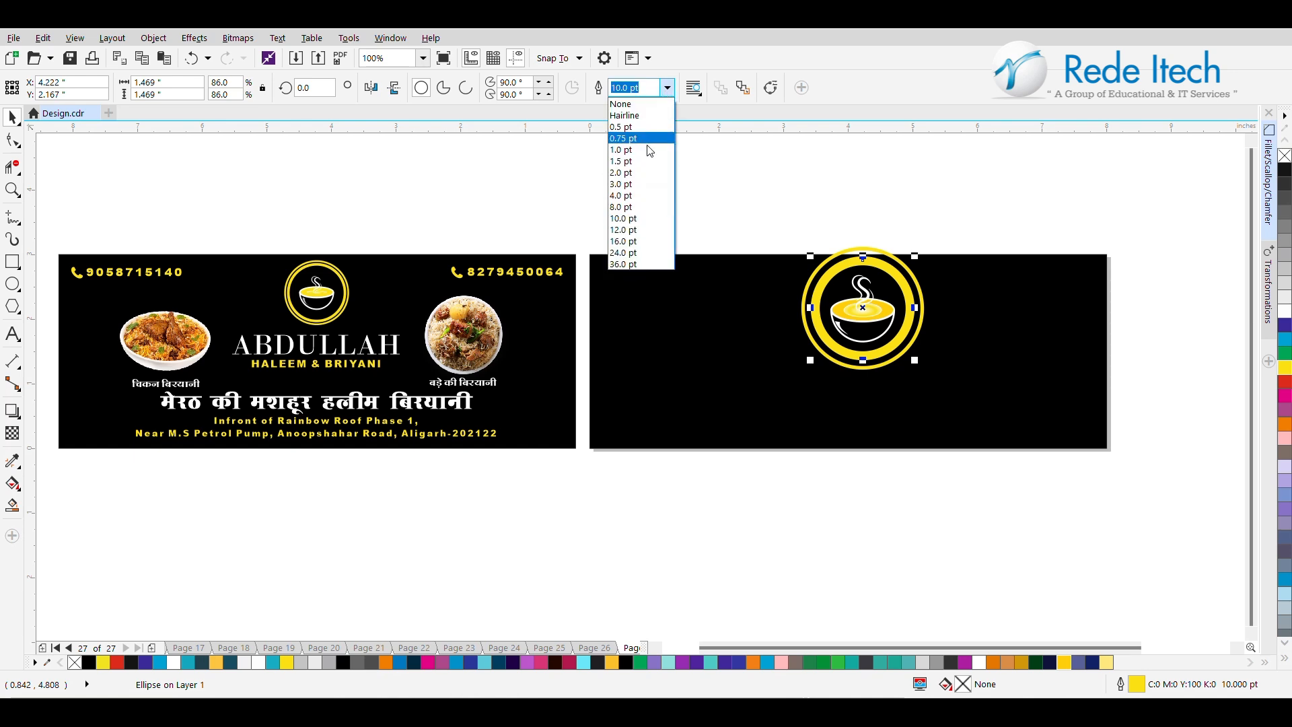
left_click(642, 207)
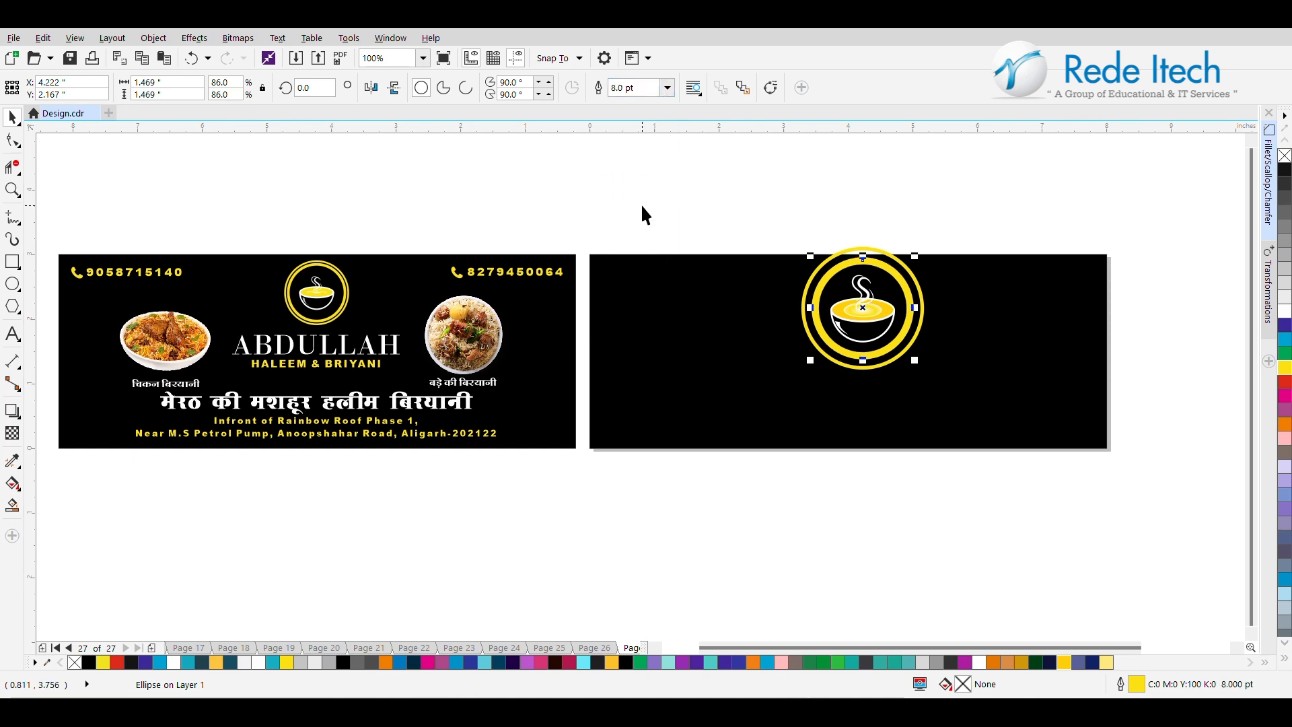
Shrink the outer yellow circle to about 1.70 in and scale the bowl group down to about 0.81 × 0.86 in.
left_click(929, 320)
left_click(921, 315)
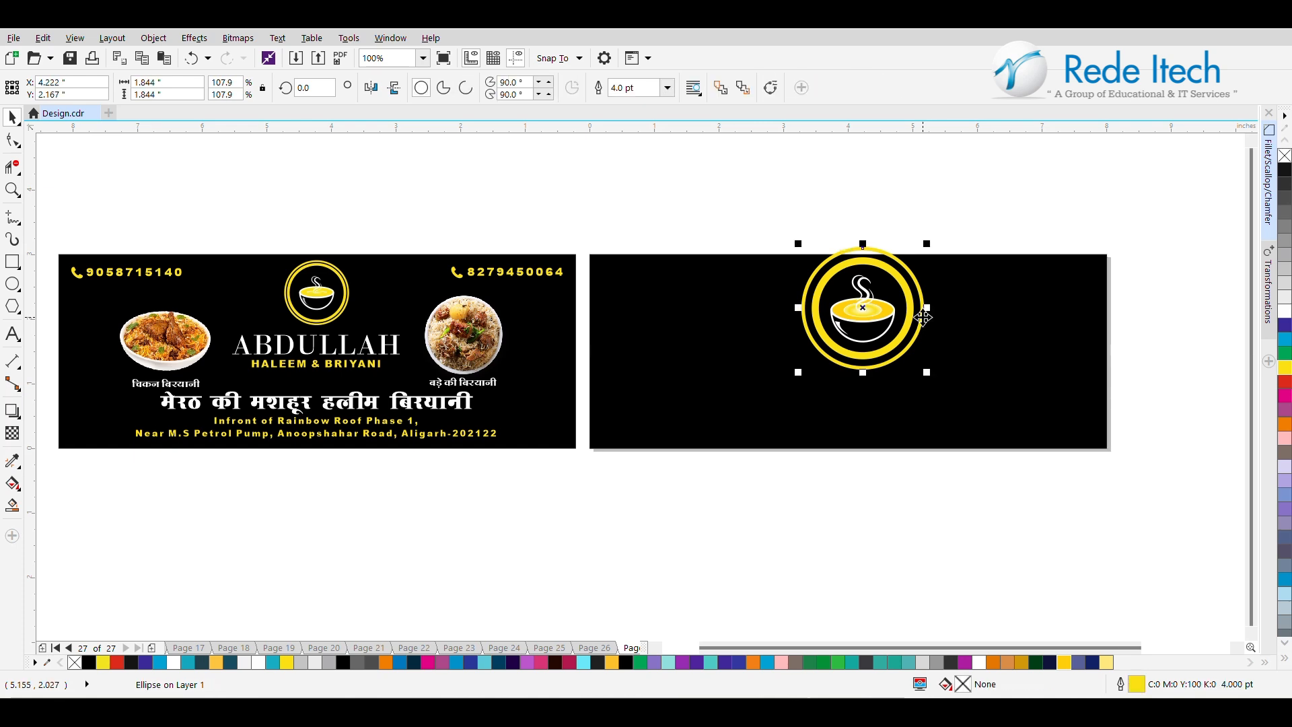
scroll(912, 307, "up", 1)
left_click_drag(973, 175, 964, 184)
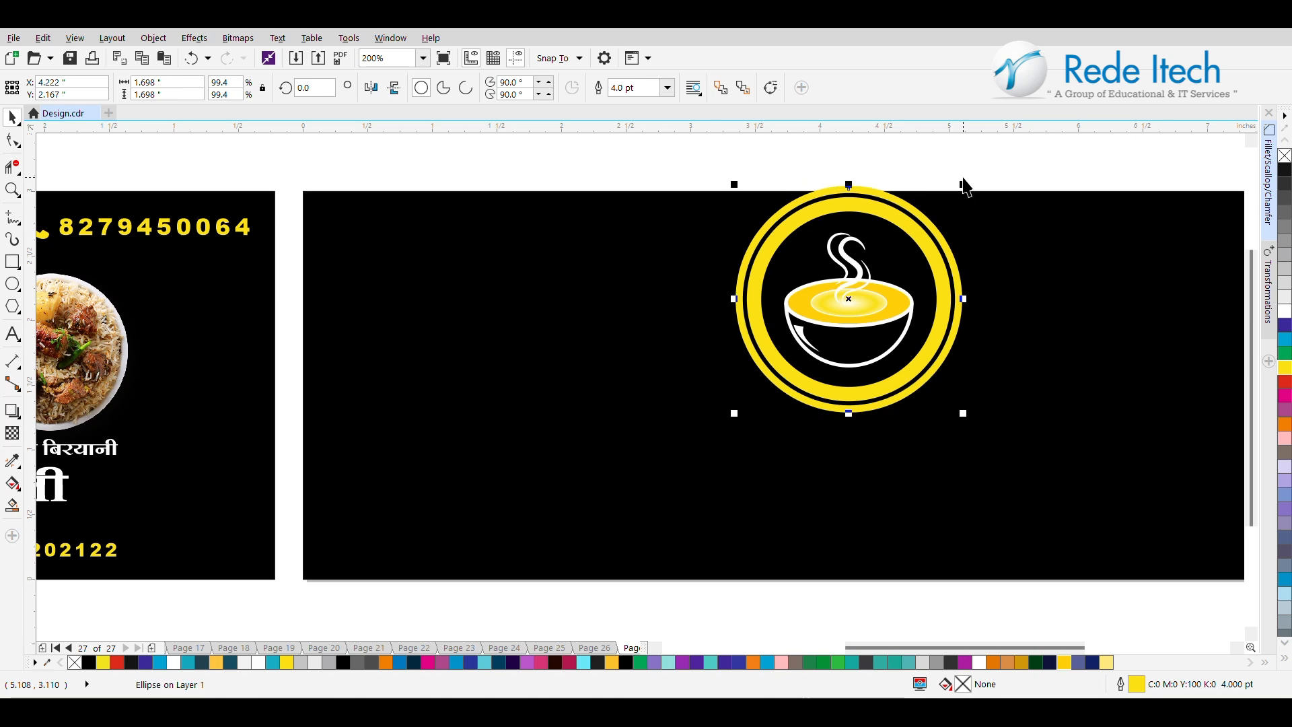
scroll(966, 186, "down", 1)
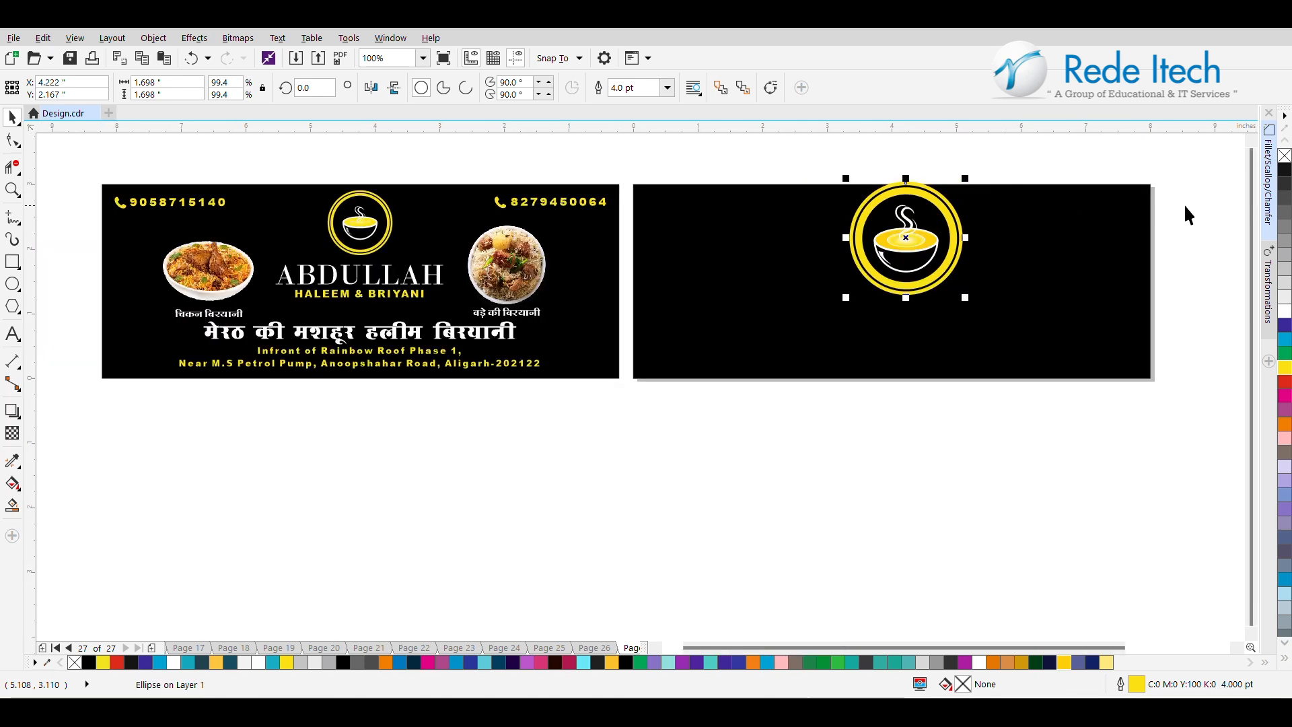
scroll(1156, 205, "up", 1)
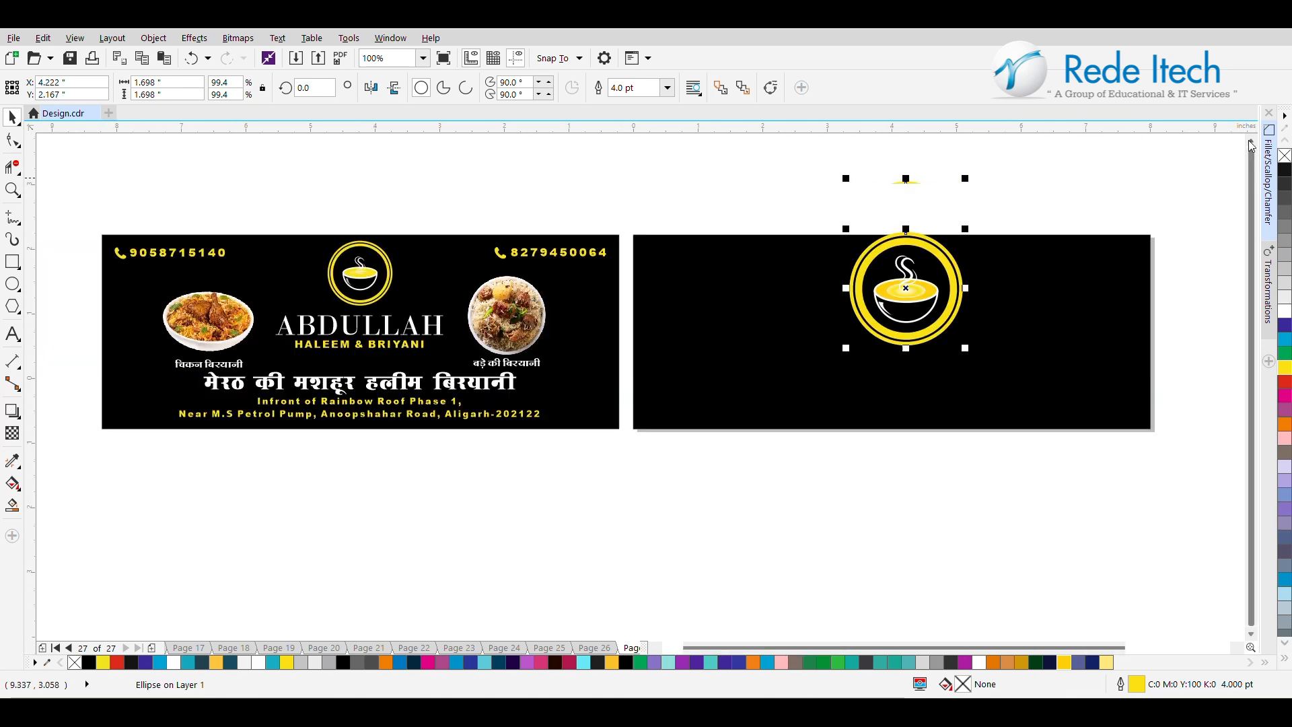
left_click(937, 293)
left_click_drag(943, 250, 936, 256)
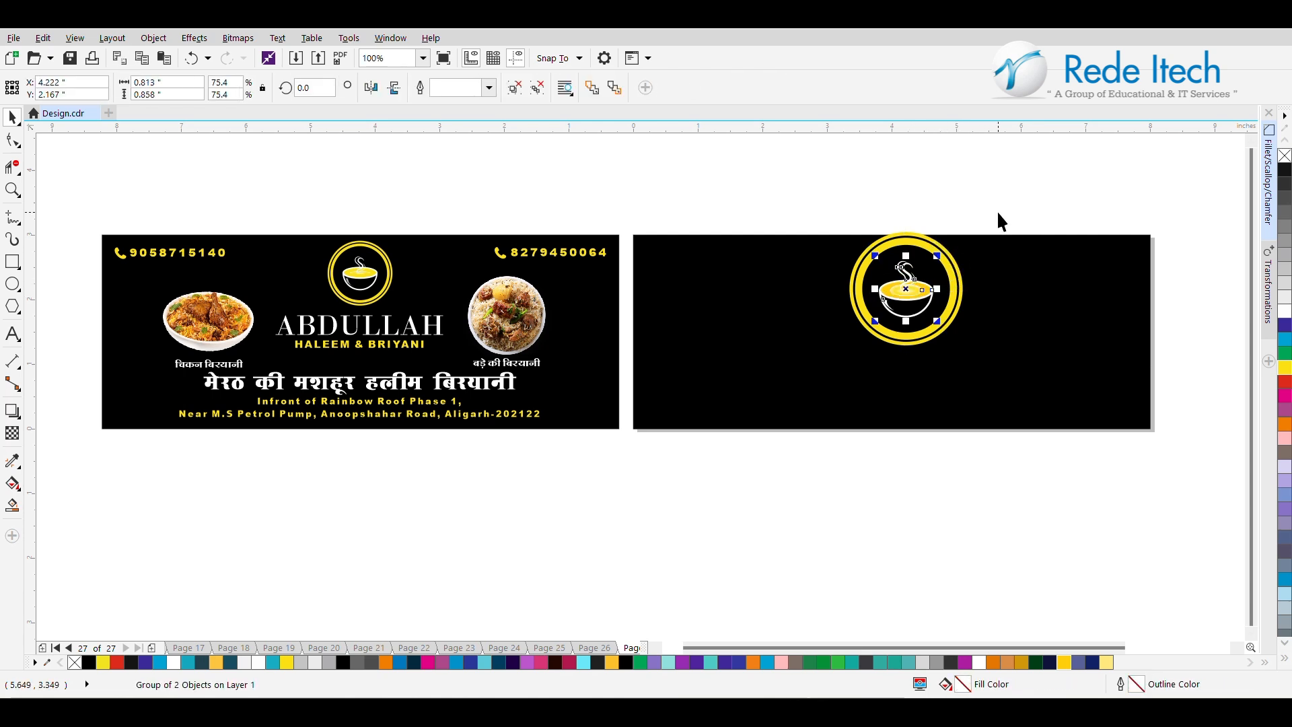
Try to shrink both yellow circles together to about 1.06 in around the bowl, and undo the scaling.
left_click_drag(999, 208, 779, 385)
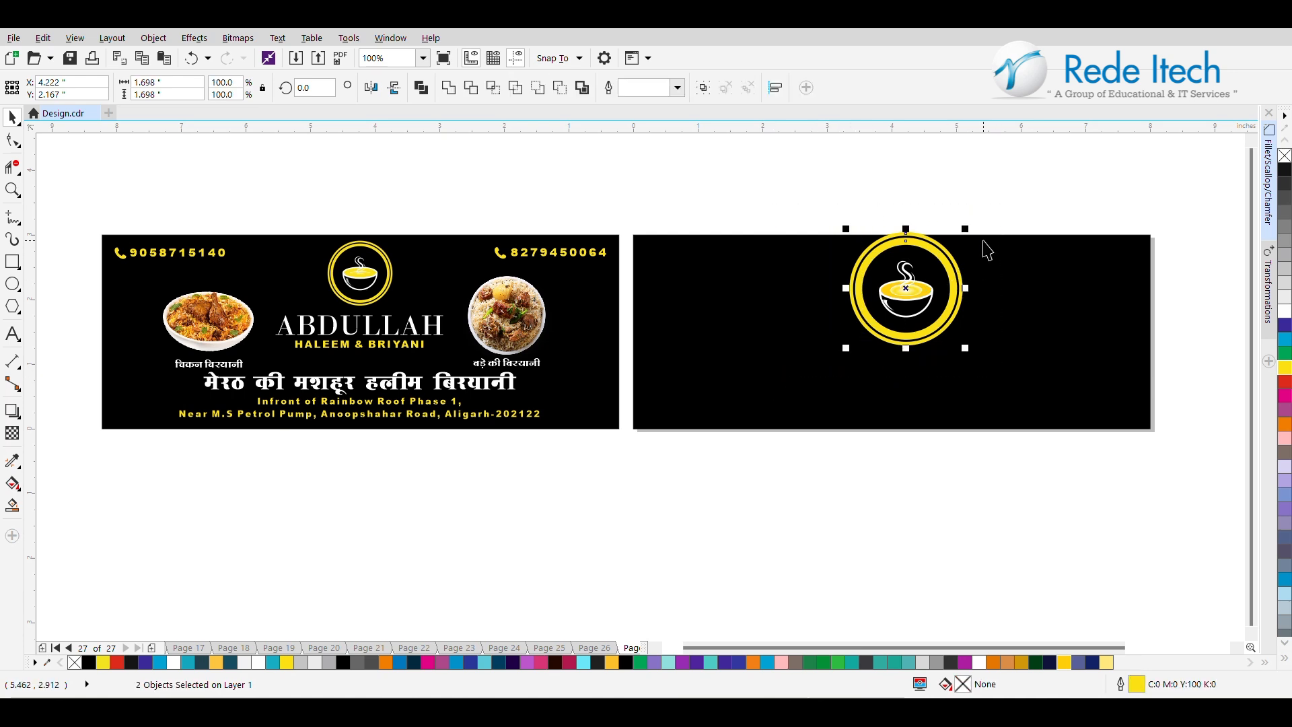
left_click_drag(965, 229, 945, 248)
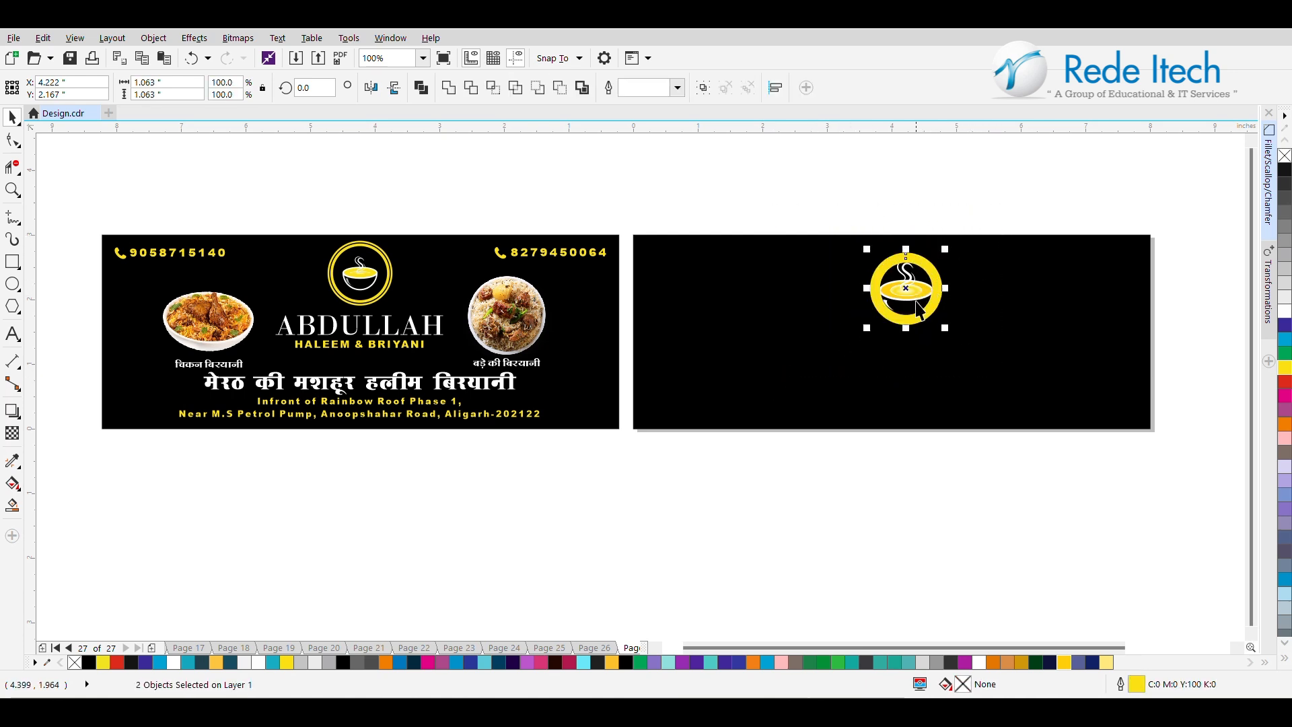
key("ctrl+z")
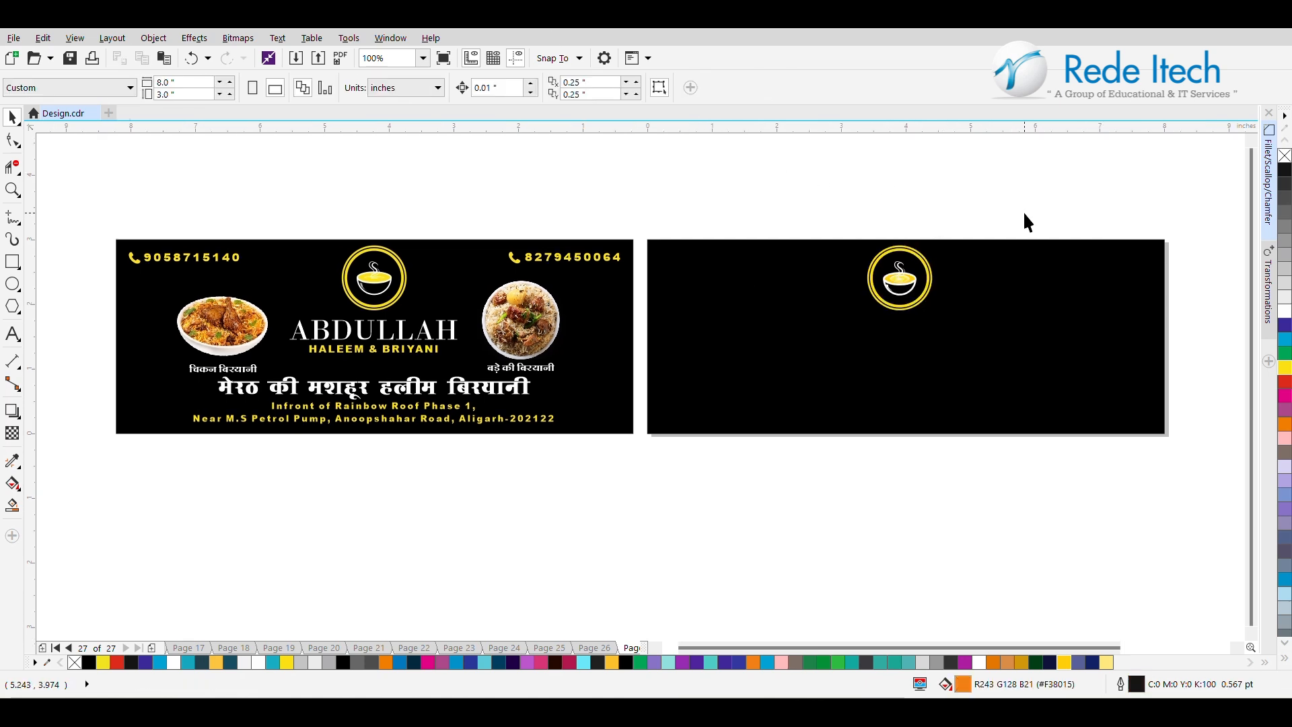
Scale the whole logo to about 1 in, place it near the black rectangle's upper edge, and center it horizontally on the rectangle.
left_click_drag(1024, 214, 798, 374)
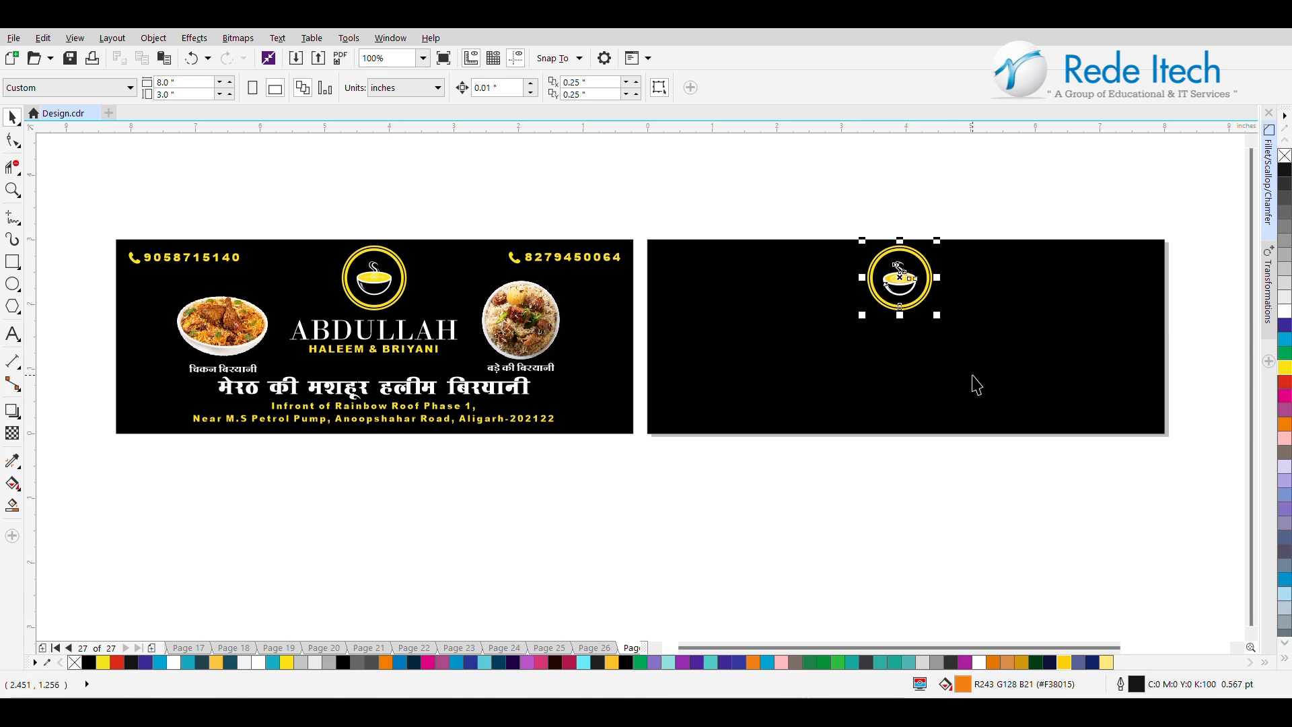
left_click(972, 375, "shift")
key("c")
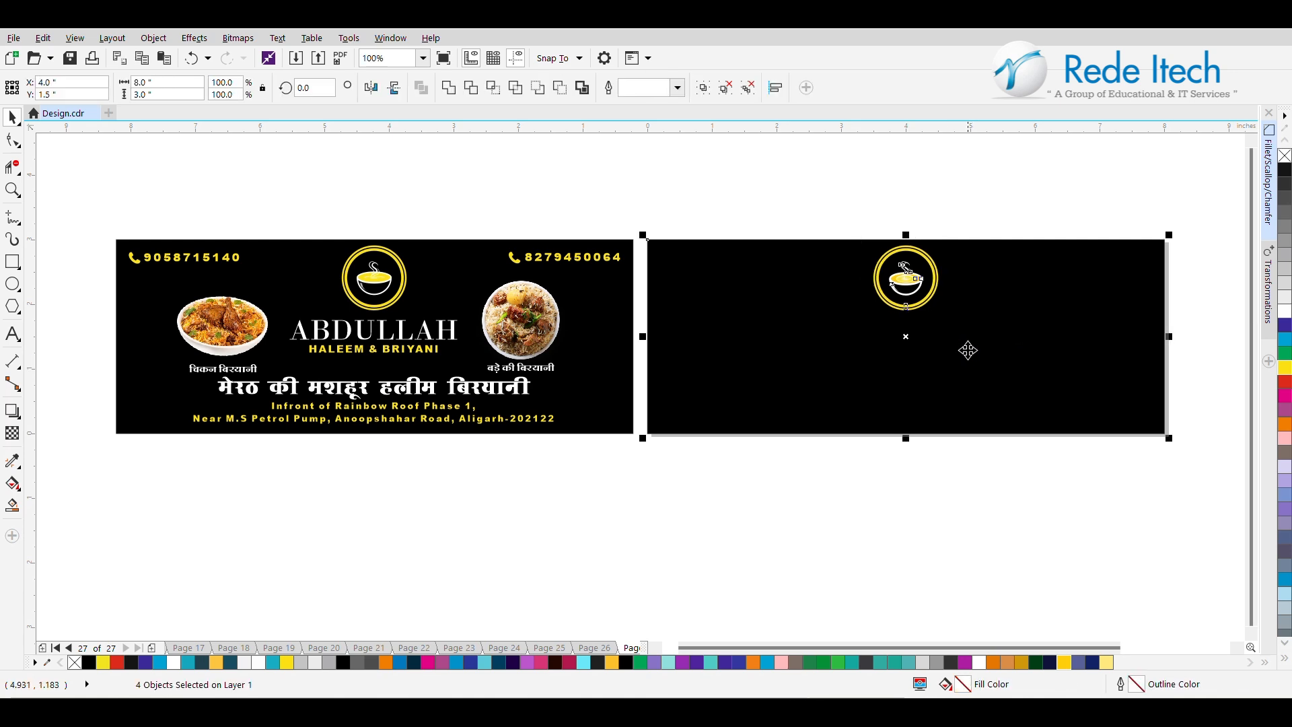
left_click(1005, 317, "shift")
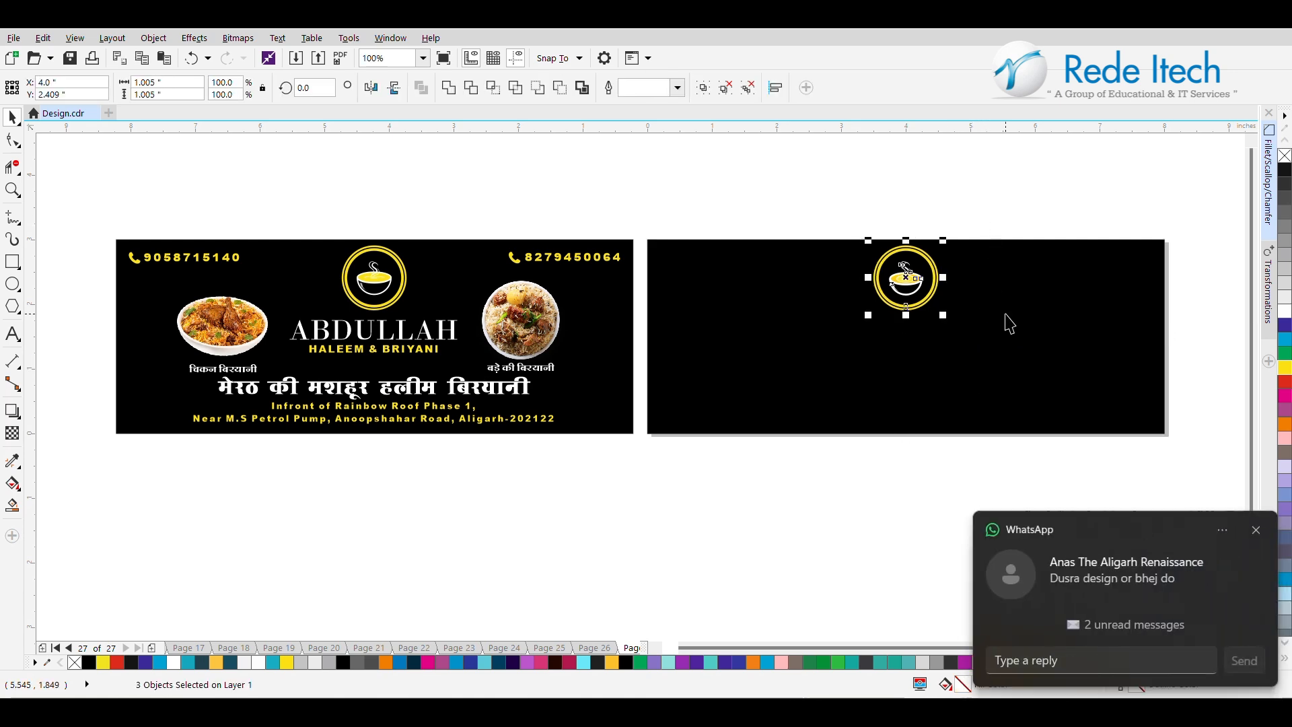
left_click(1256, 531)
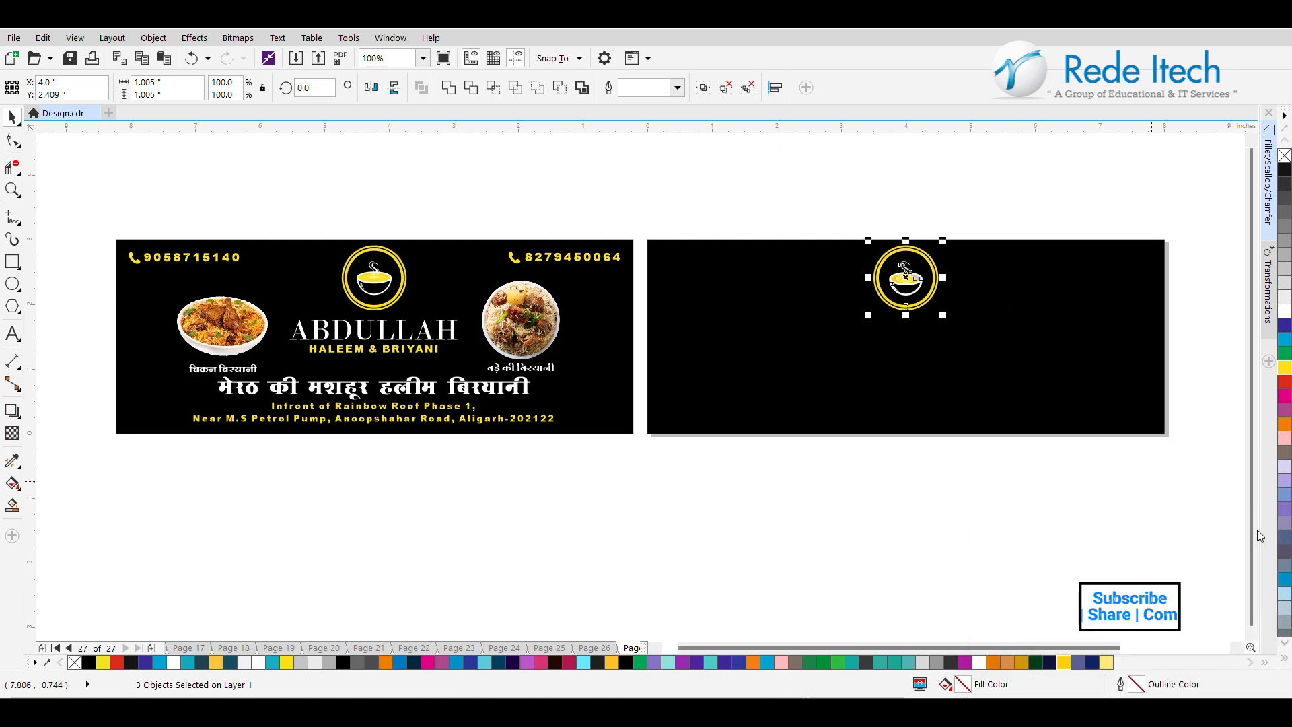
left_click(960, 563)
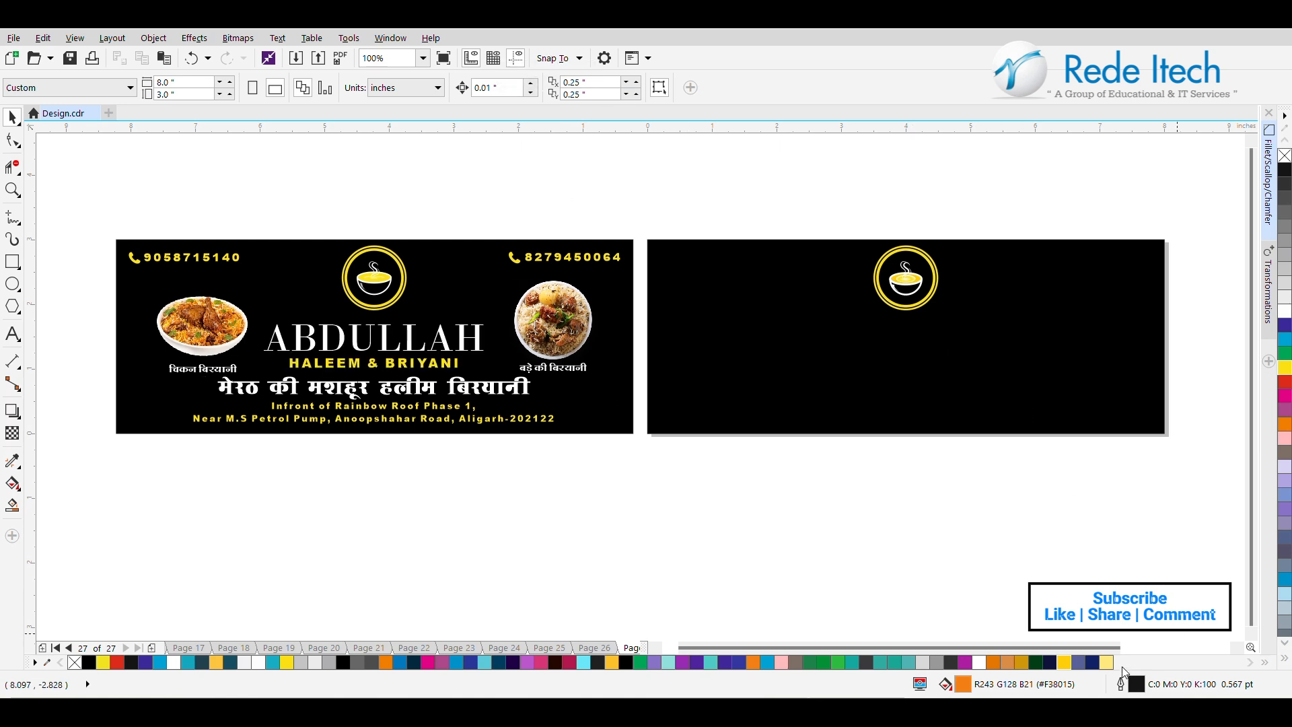
Copy the two yellow phone numbers from the reference banner into the matching upper corners of the new black rectangle.
left_click_drag(1110, 645, 1130, 644)
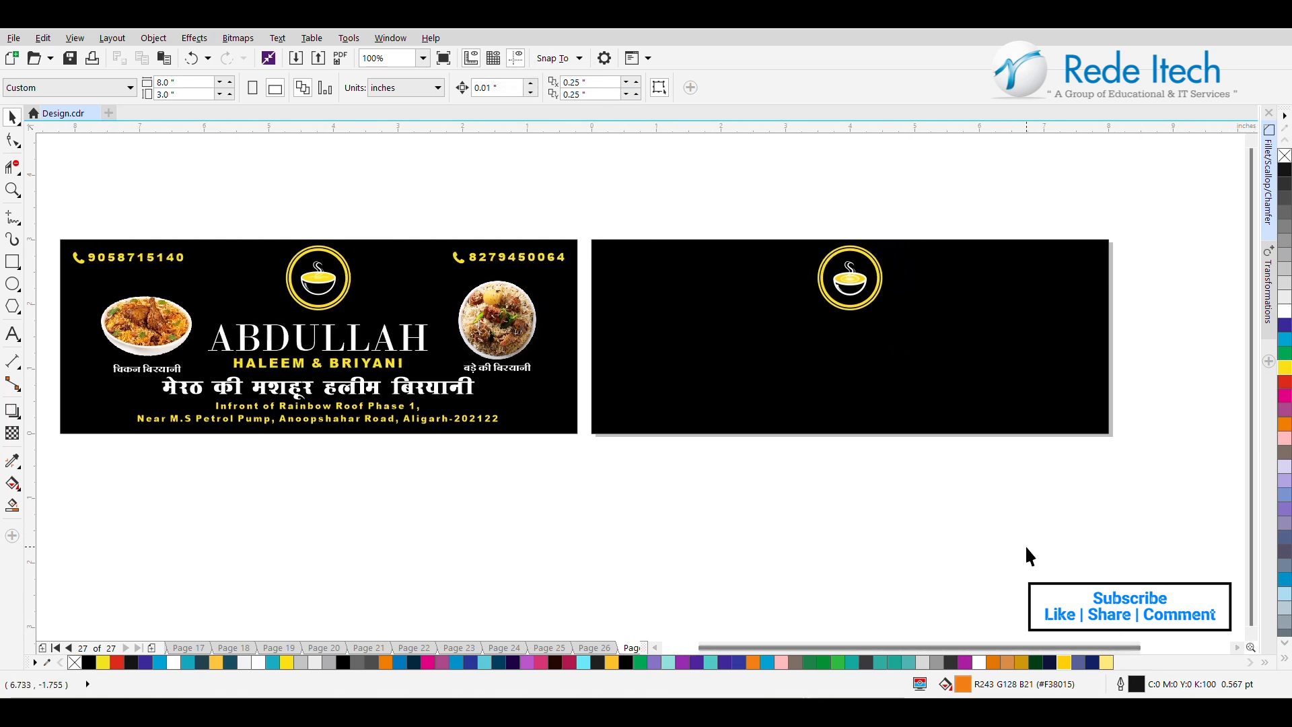
left_click(542, 269)
left_click_drag(542, 269, 1048, 260)
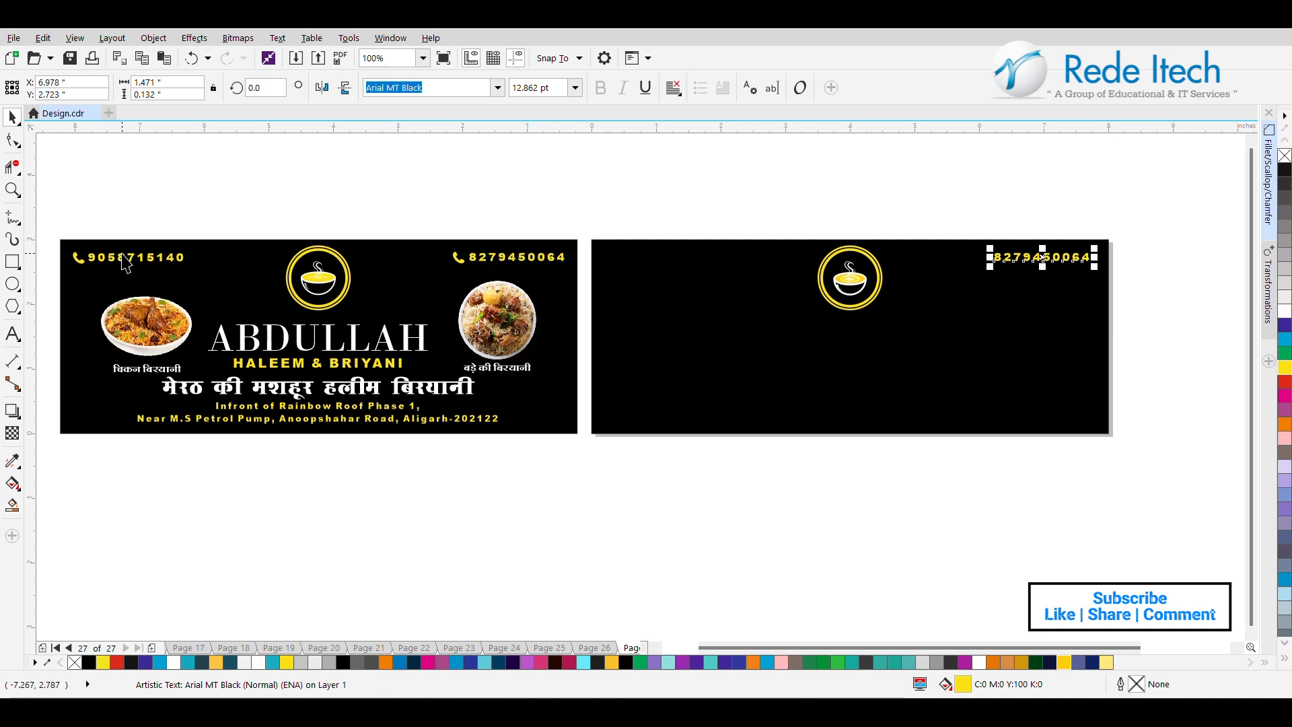
left_click_drag(126, 264, 651, 266)
right_click(652, 266)
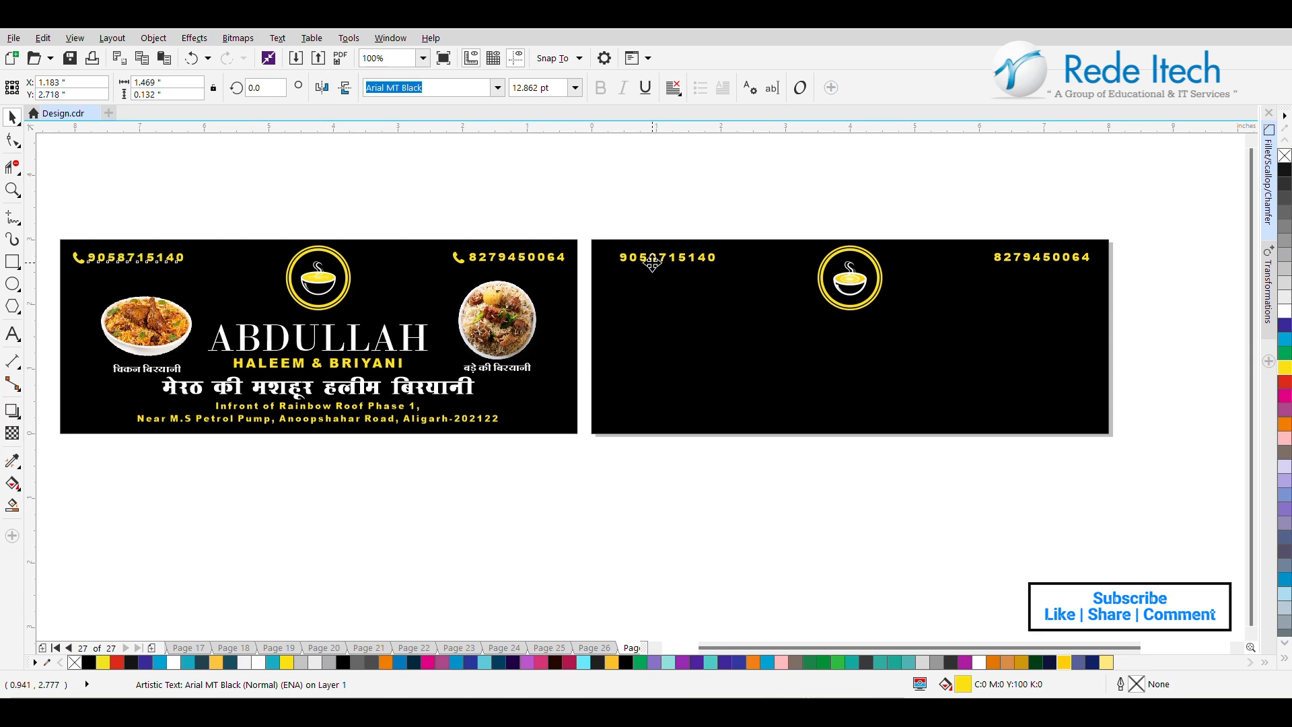
Paste the phone handset bitmap below the banners at about 2.87 in and outline-trace it as a High Quality Image, deleting the original.
key("ctrl+v")
left_click_drag(640, 501, 759, 457)
left_click_drag(603, 534, 589, 563)
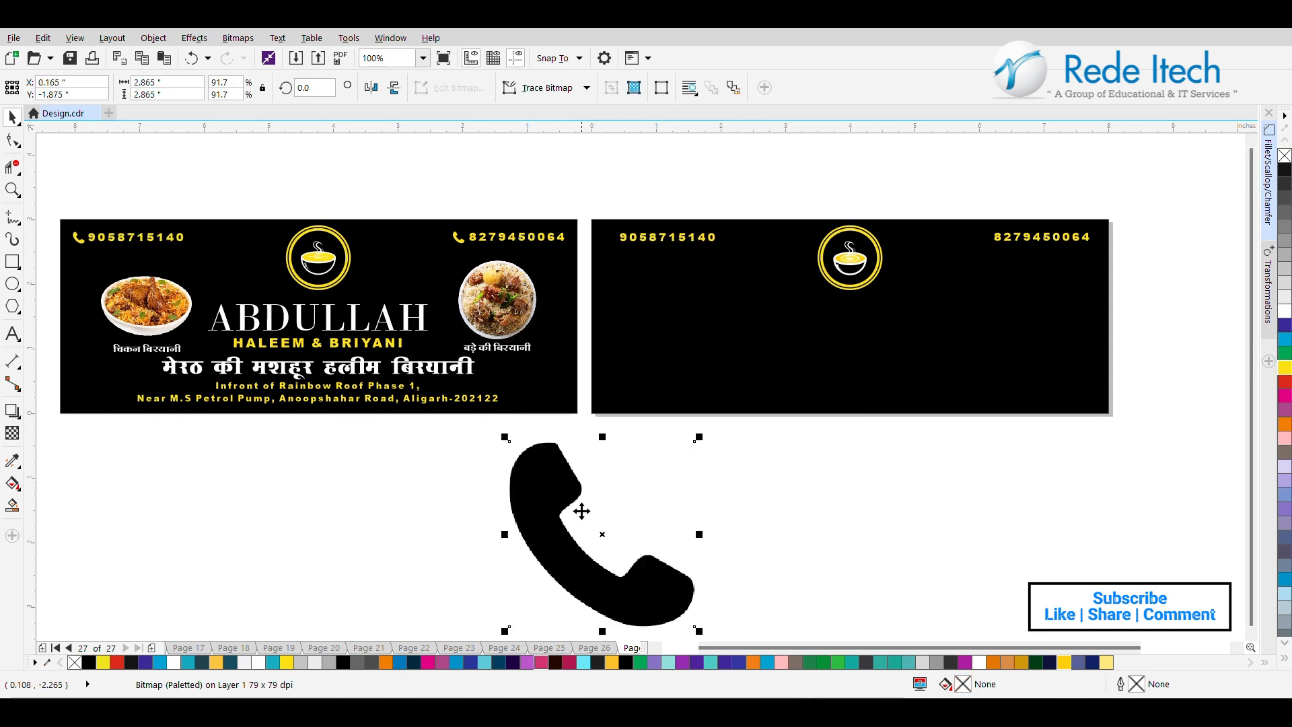
left_click(579, 87)
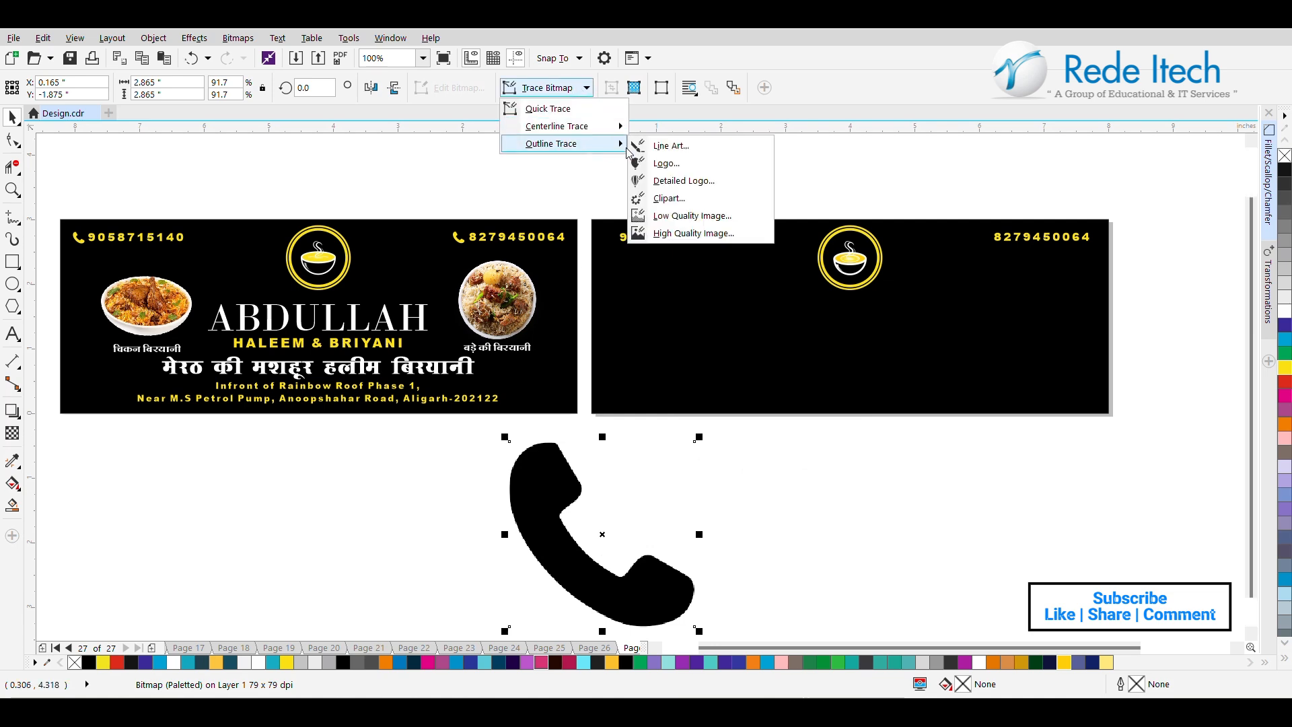
left_click(684, 232)
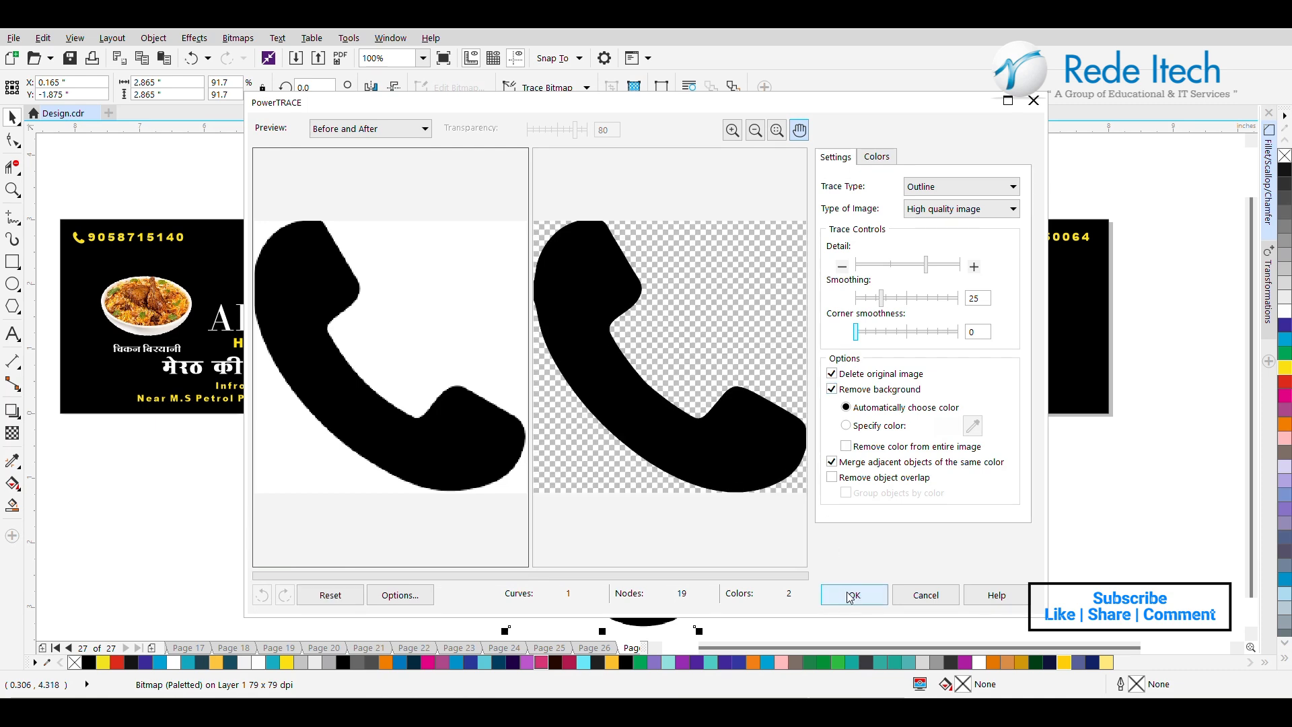
left_click(852, 597)
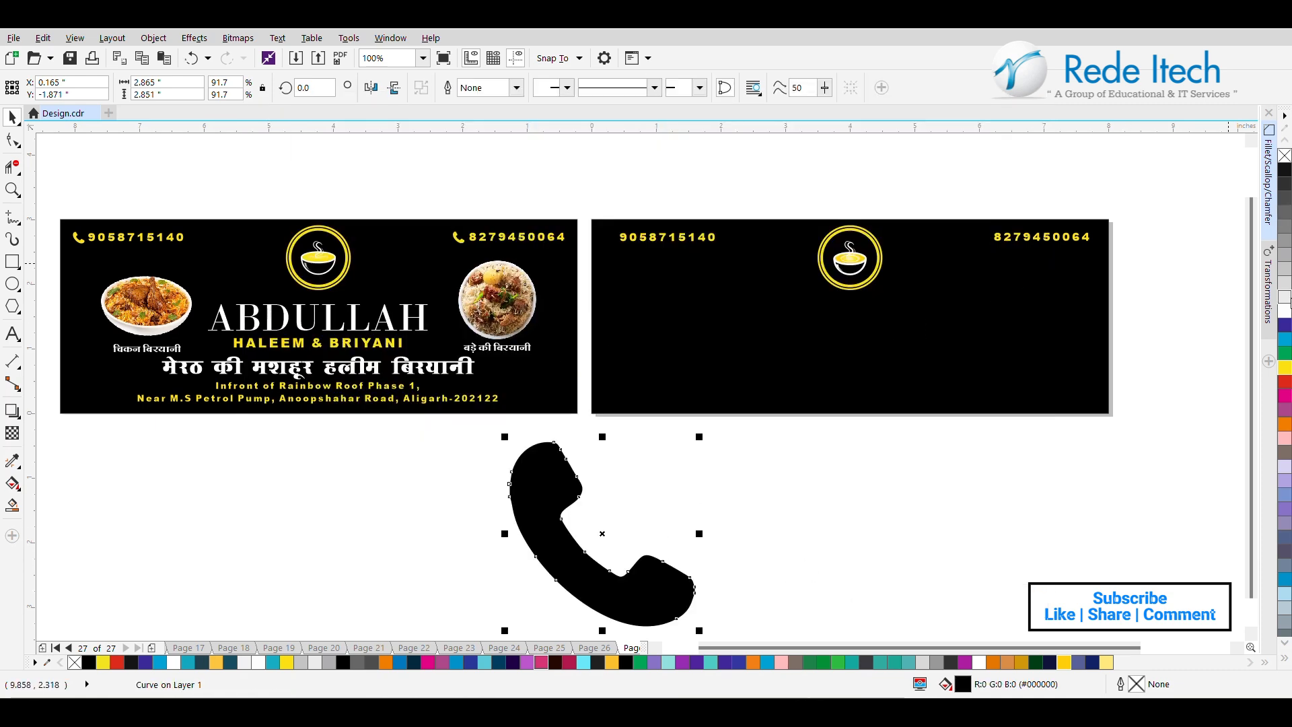
Fill the traced handset with yellow, shrink it to icon size, and place it before the first phone number.
left_click(1287, 368)
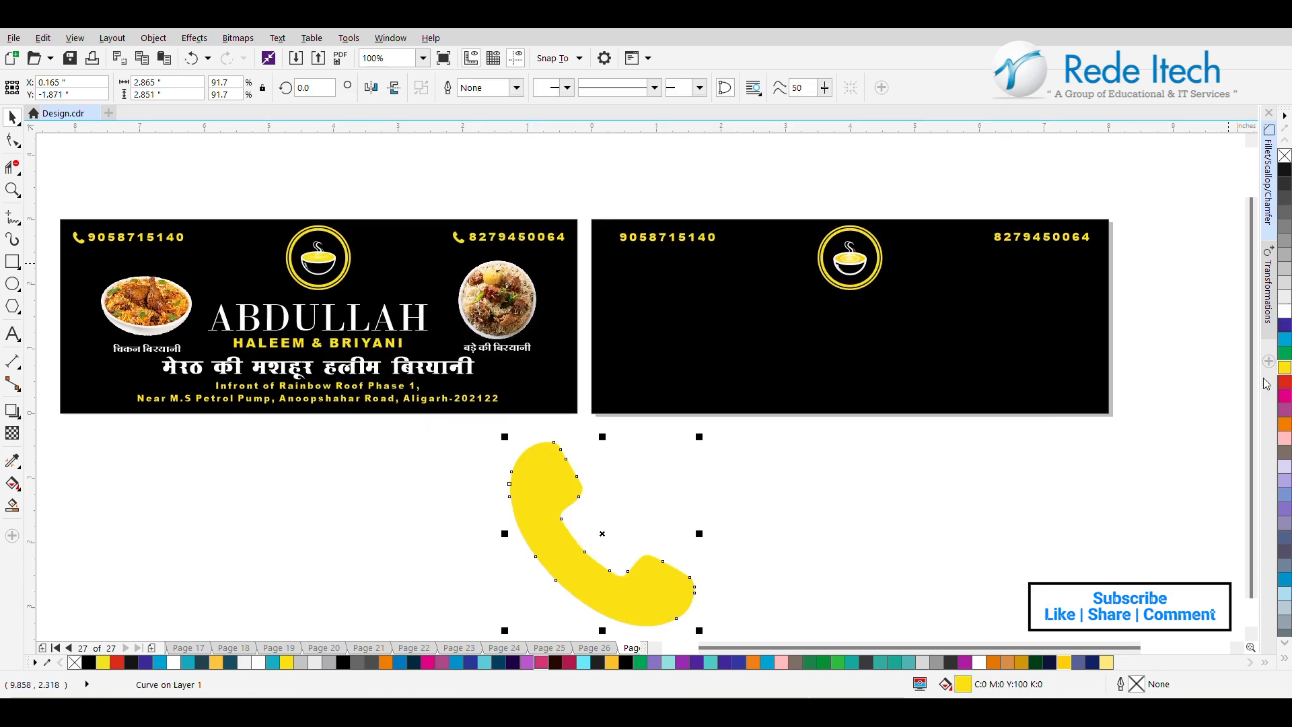
left_click_drag(600, 534, 717, 318)
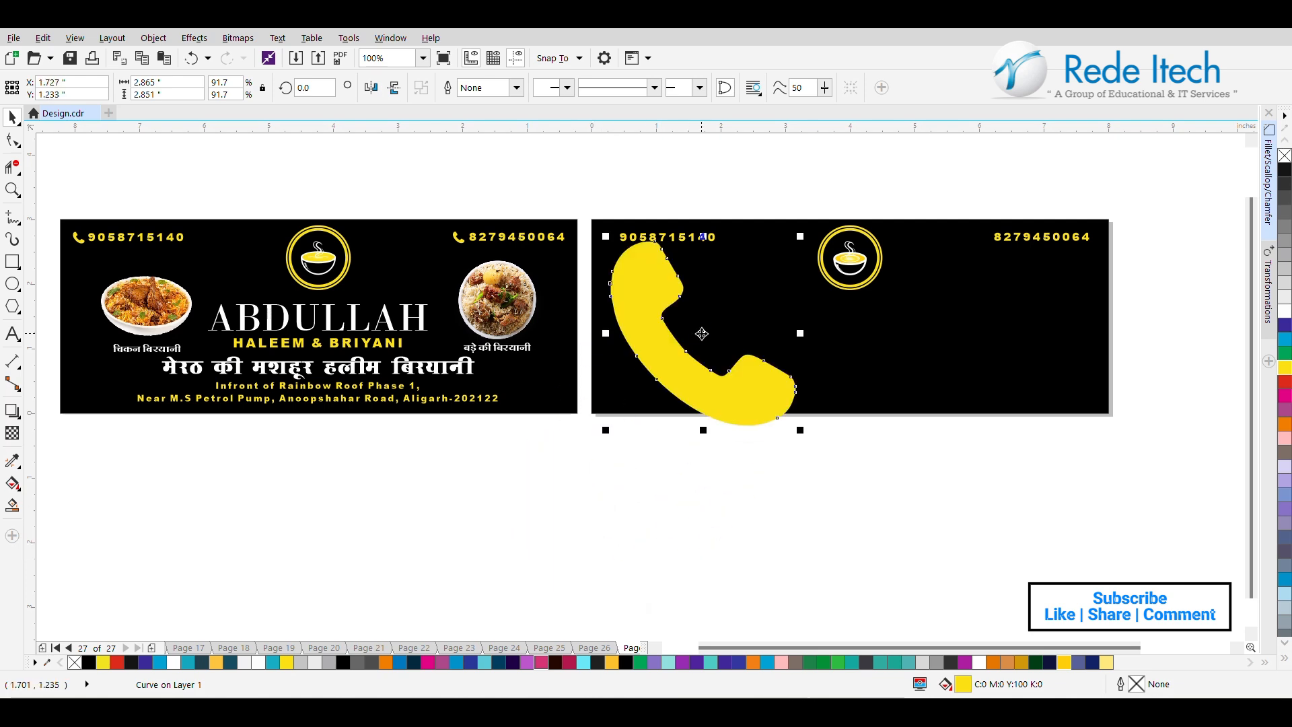
left_click_drag(801, 237, 624, 270)
scroll(647, 244, "up", 2)
mouse_move(569, 239)
left_mouse_down()
mouse_move(590, 272)
mouse_move(562, 249)
left_mouse_up()
left_click_drag(539, 205, 569, 246)
Align the phone icon with the first phone number along their horizontal center line.
left_click(640, 232, "shift")
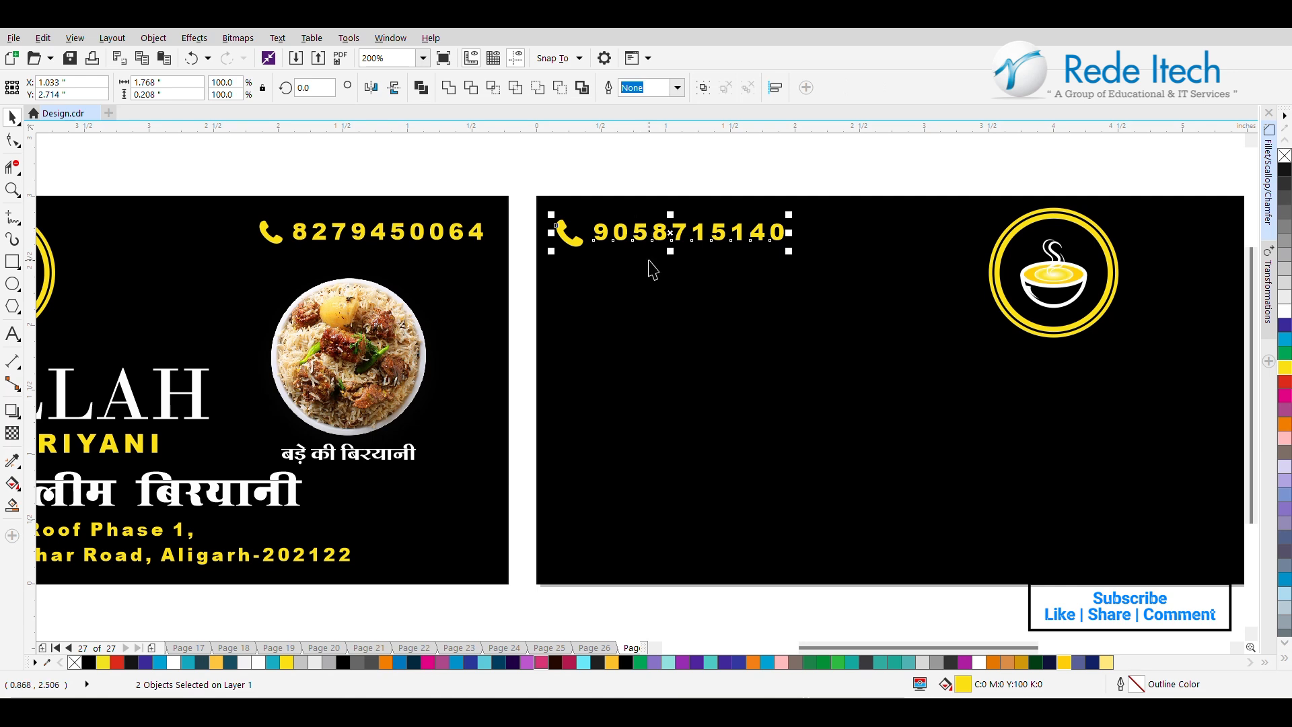
key("e")
scroll(673, 276, "down", 2)
left_click(695, 199)
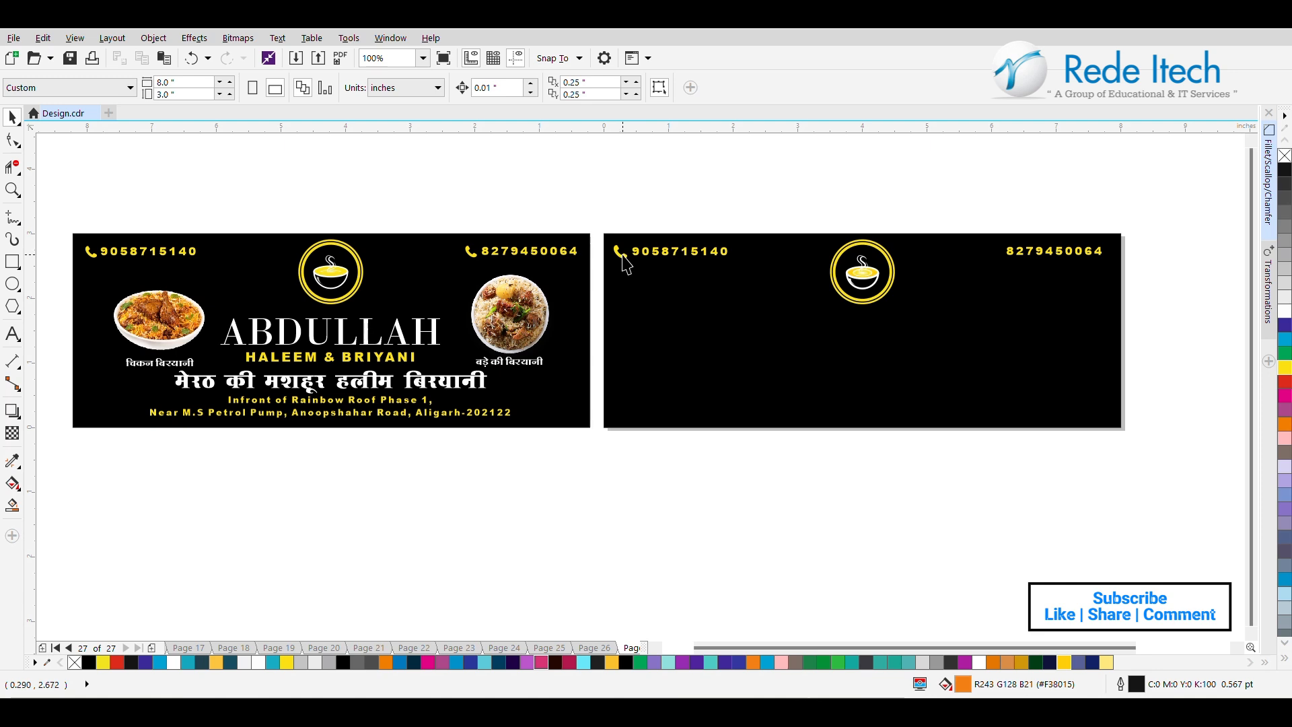
Copy the phone icon in front of the second phone number and align the two on their horizontal center line.
left_click_drag(623, 257, 995, 273)
left_click(1046, 249)
left_click(1205, 236)
left_click_drag(1199, 201, 939, 303)
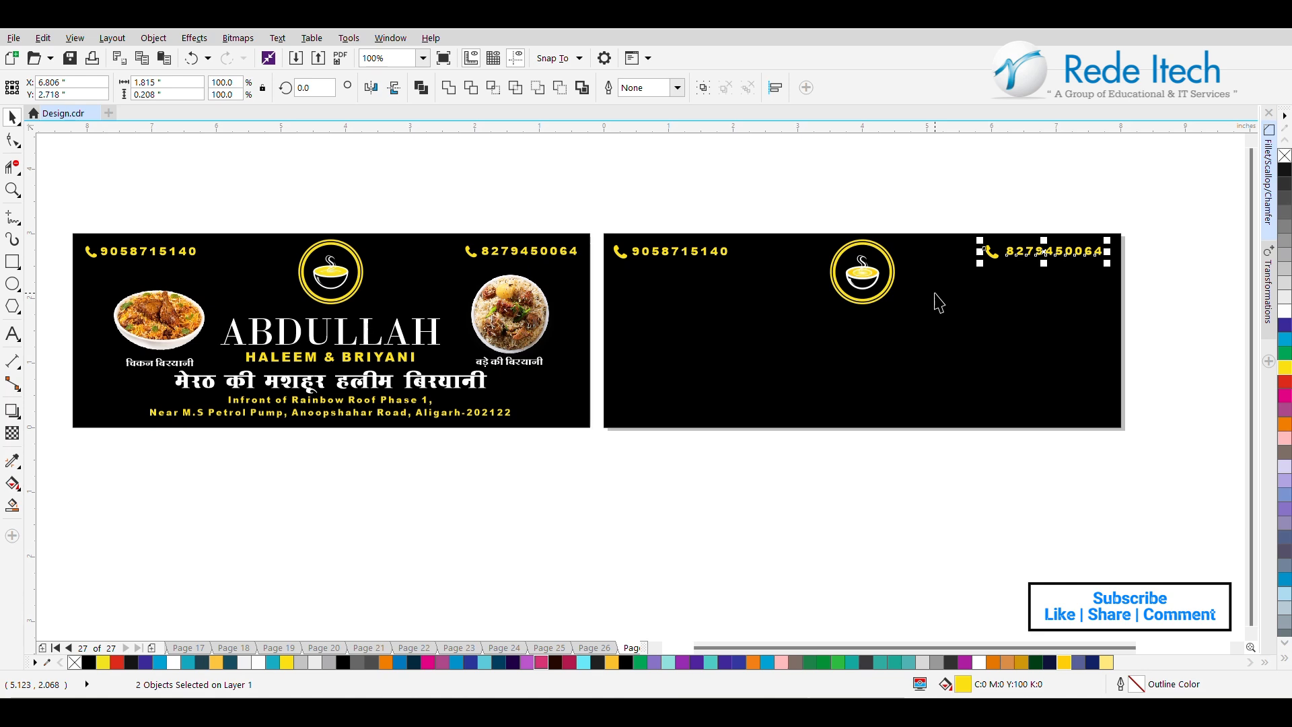
key("e")
Align both phone icons and both phone numbers on one common horizontal line across the new banner.
left_click(769, 213)
left_click_drag(768, 209, 593, 288)
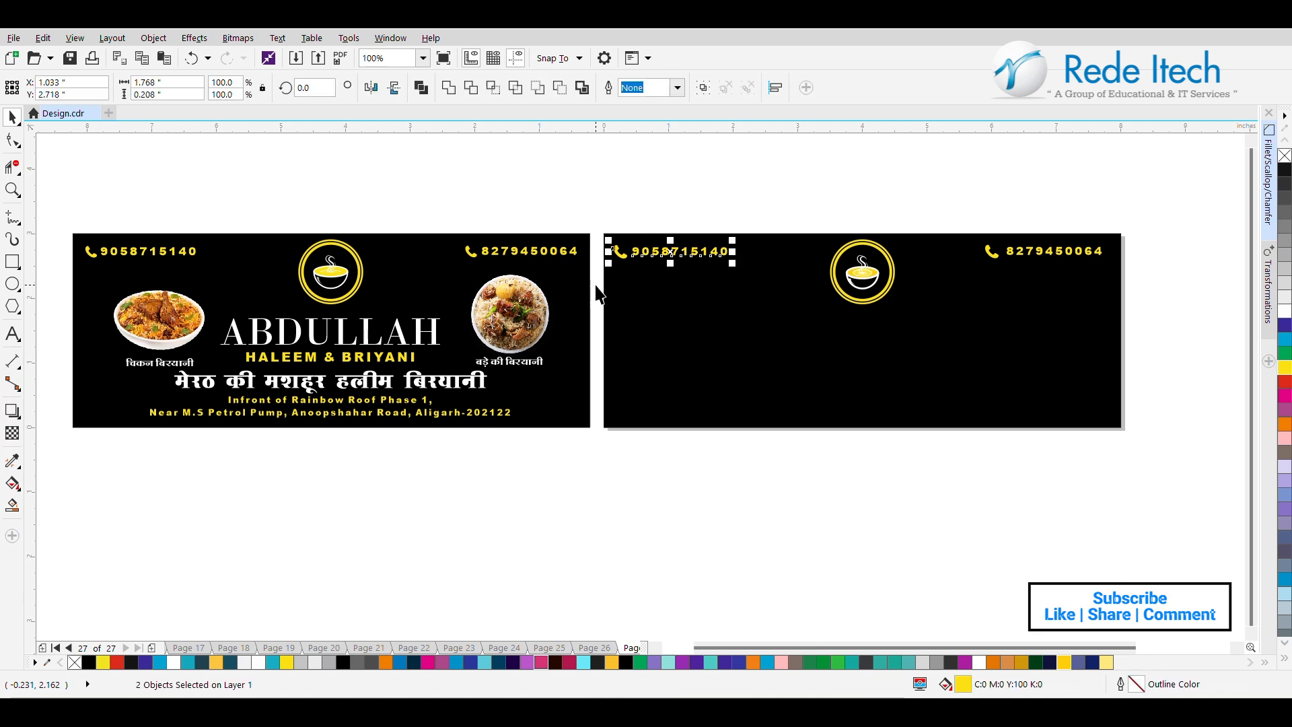
left_click(721, 204)
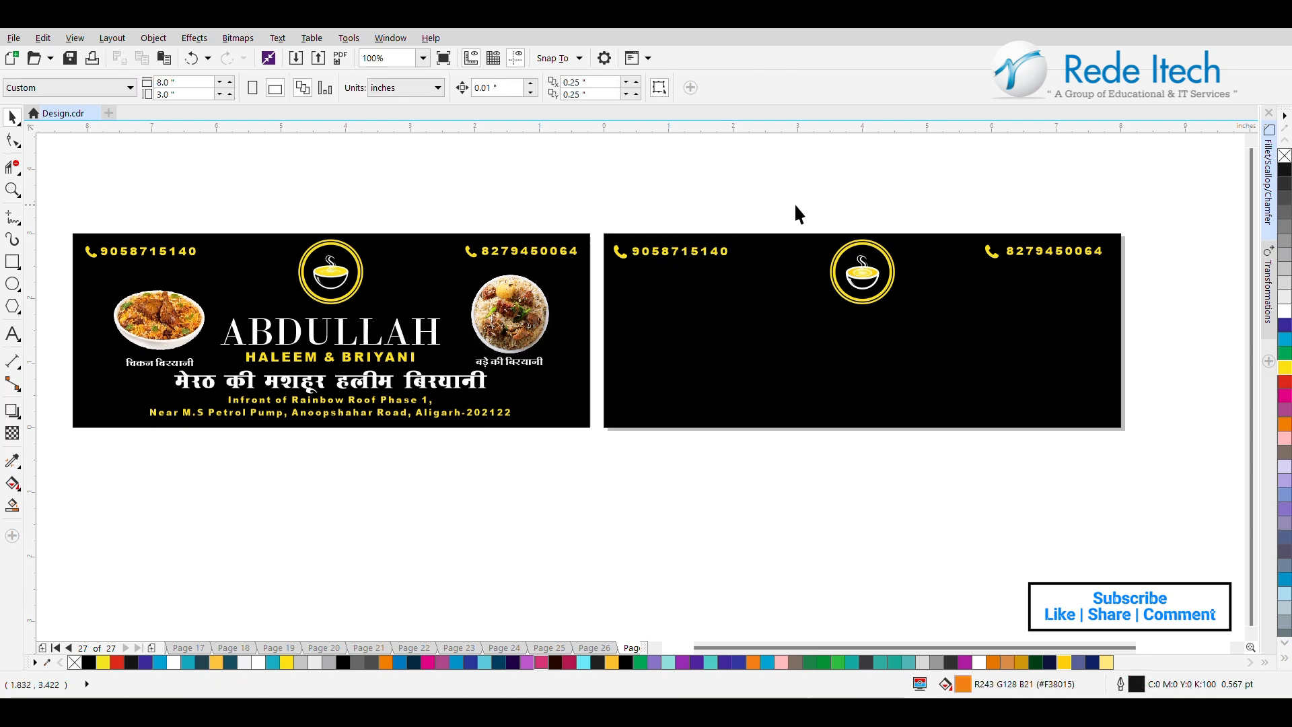
left_click_drag(1128, 230, 589, 288)
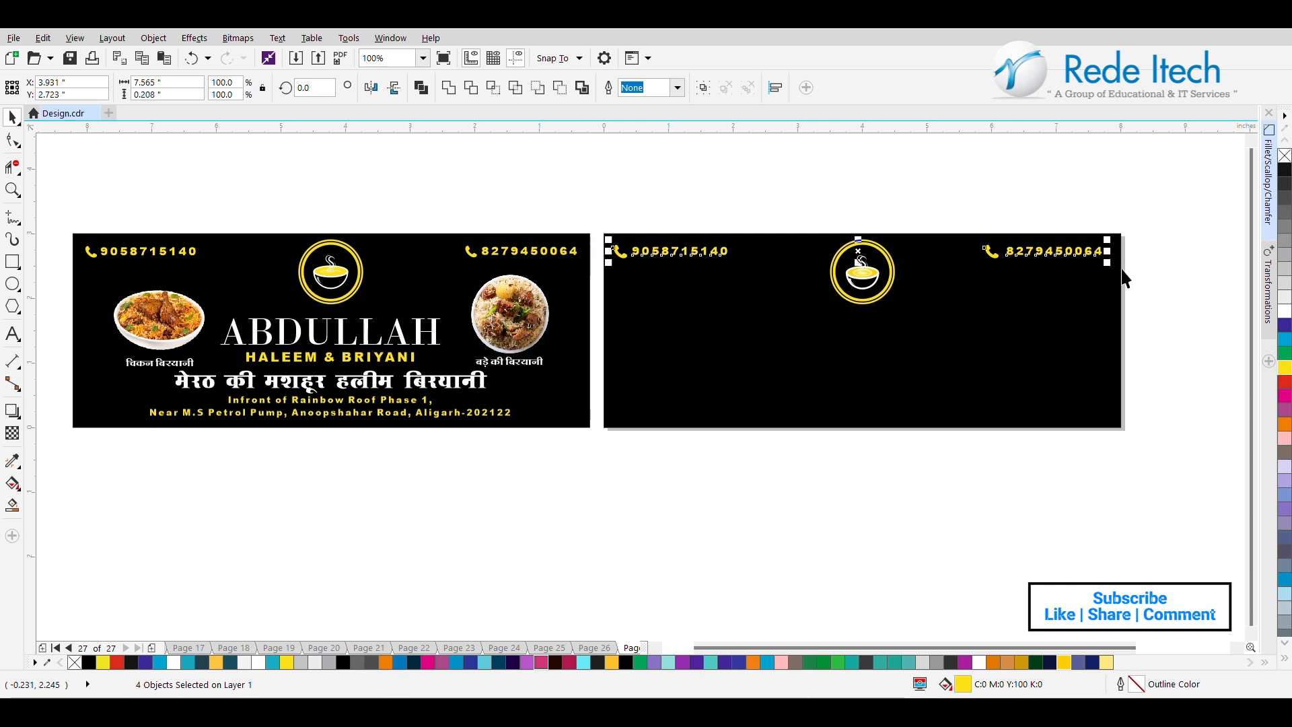
left_click(1149, 284)
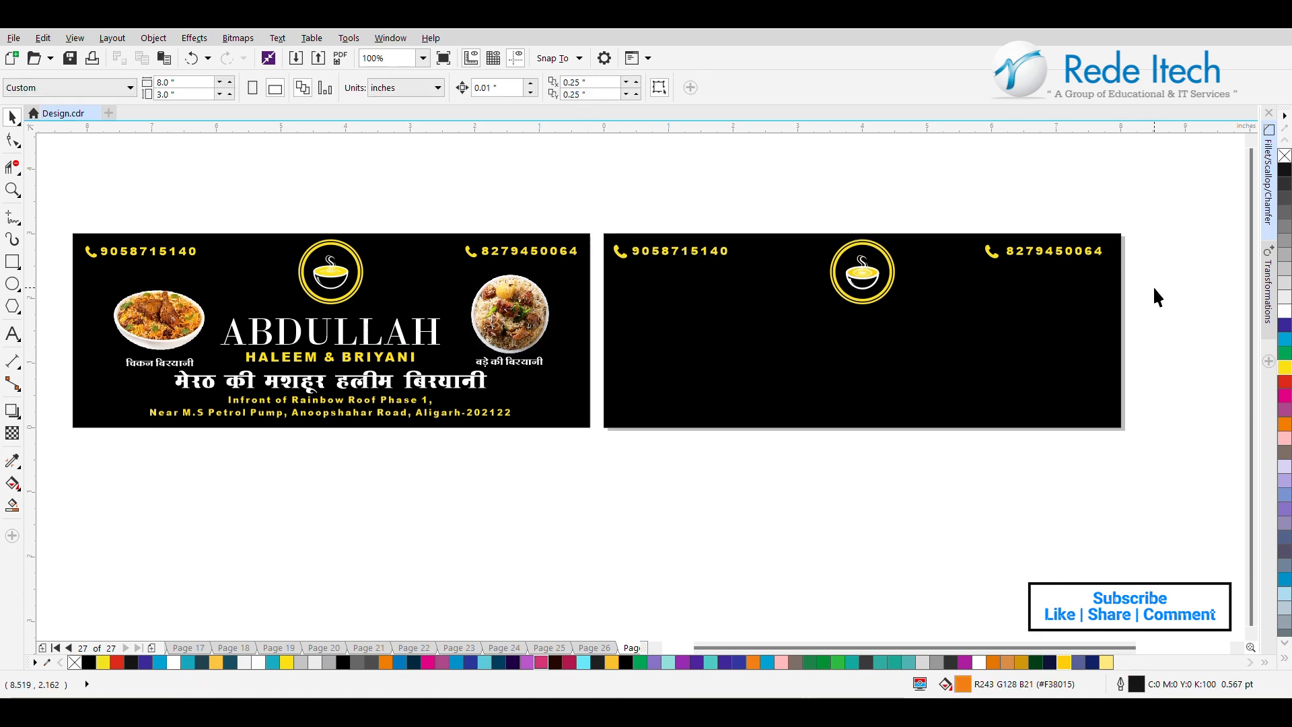
Move the ABDULLAH and HALEEM & BRIYANI text from the reference banner below the new logo and center it horizontally with the logo.
left_click(498, 346)
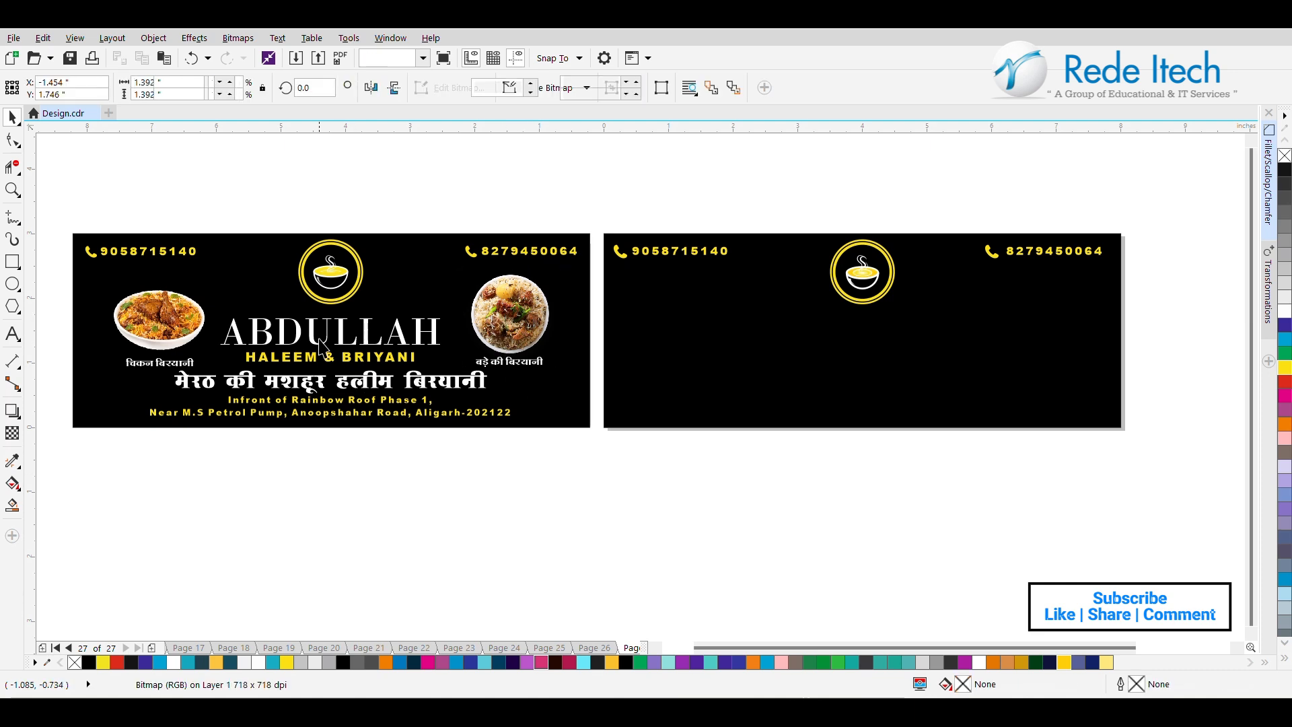
left_click(324, 349)
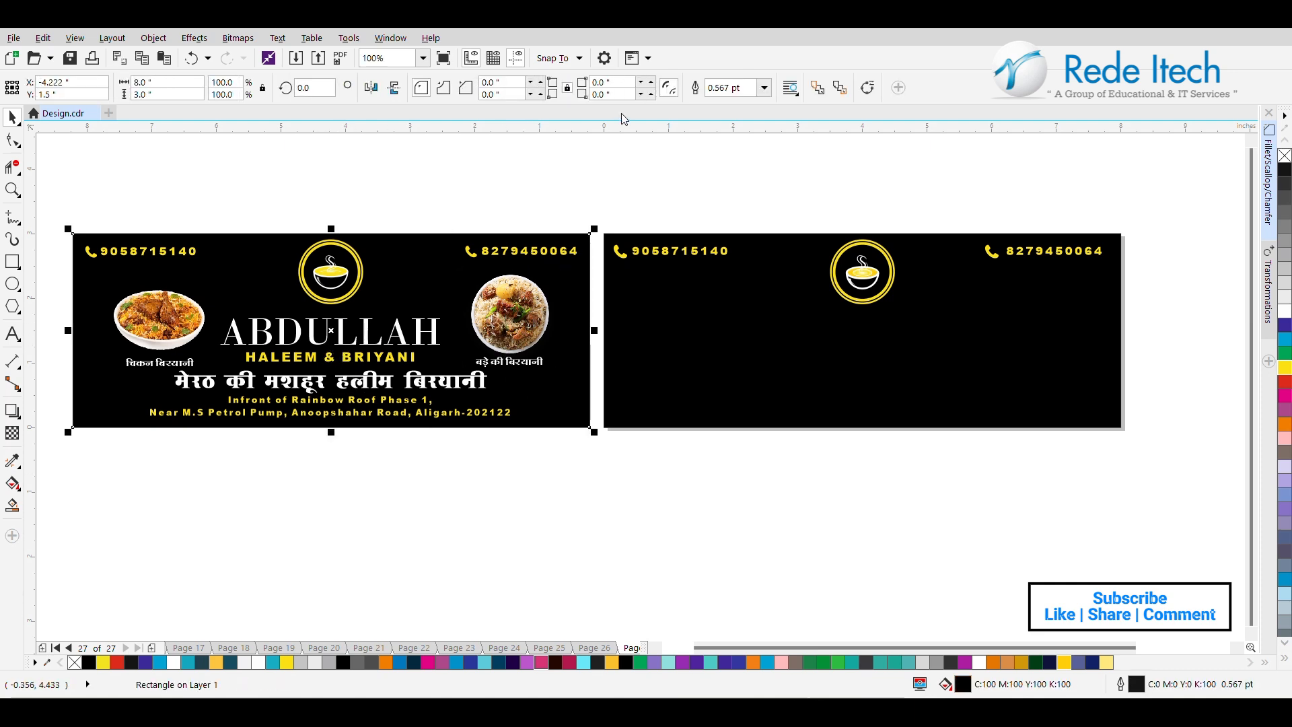
left_click(709, 196)
left_click(384, 342)
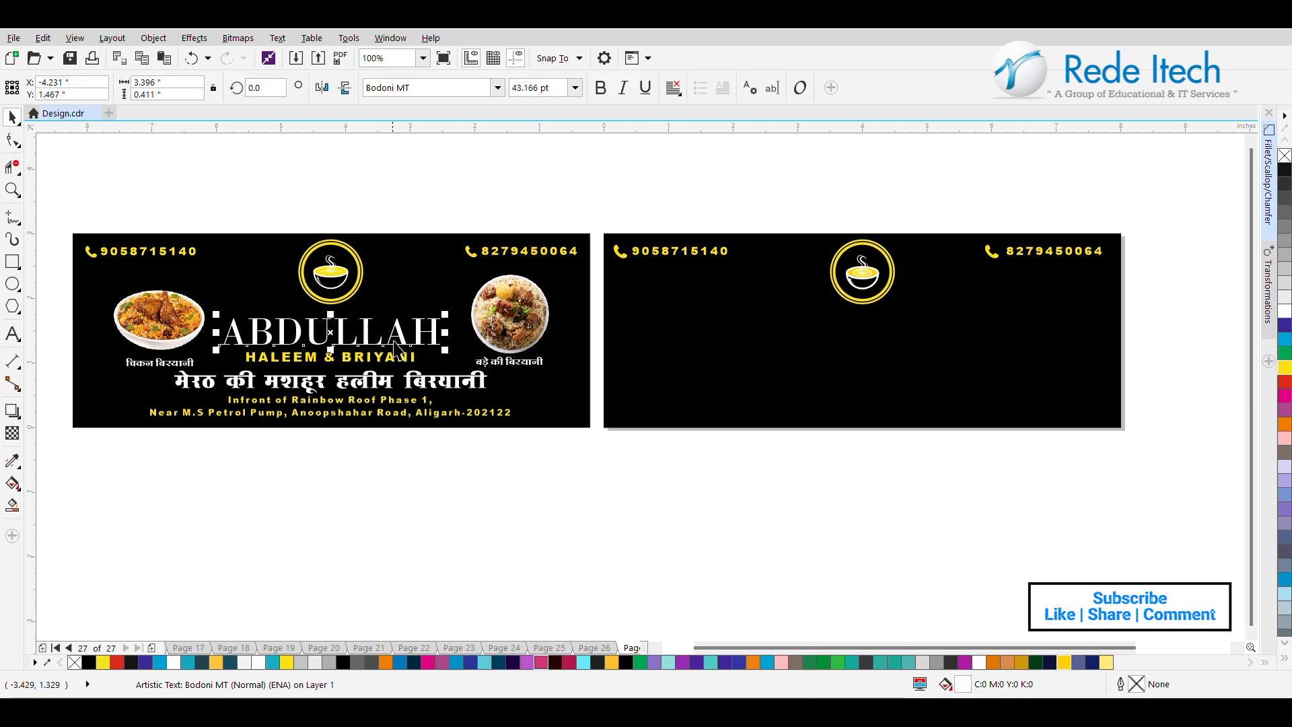
left_click(394, 362, "shift")
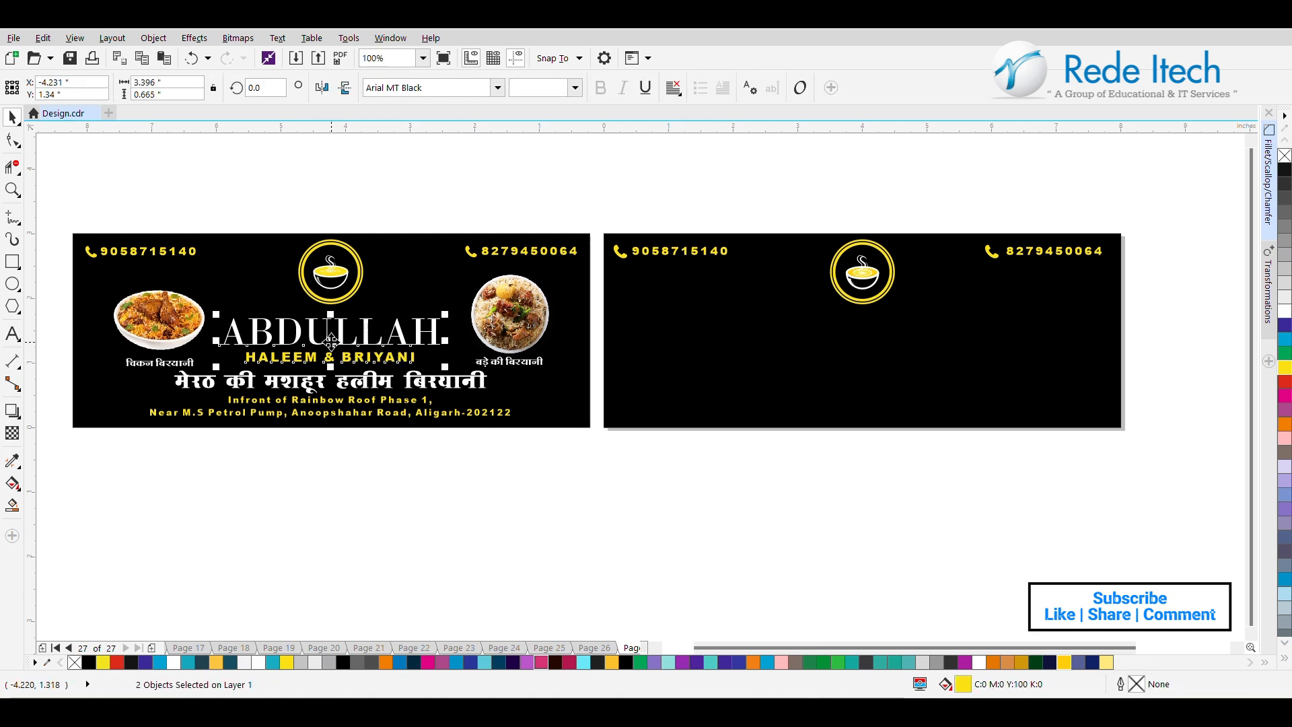
left_click_drag(331, 340, 862, 343)
left_click(871, 298, "shift")
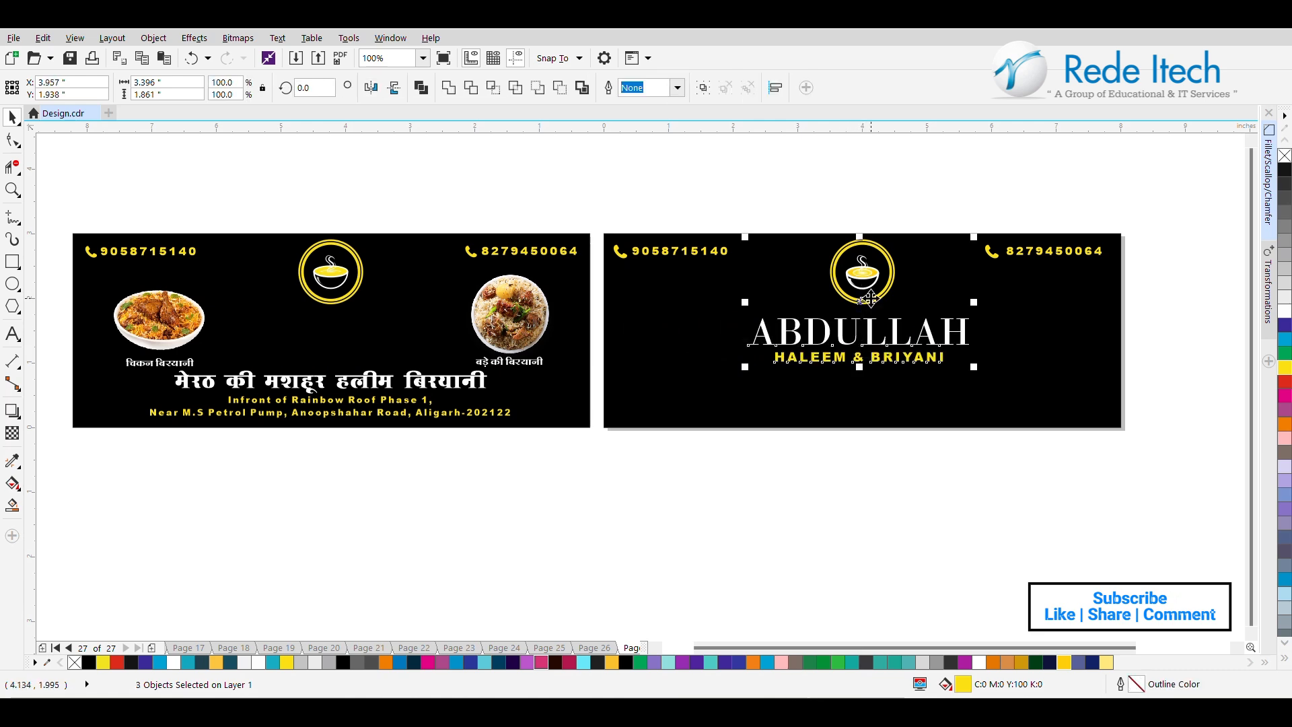
key("c")
left_click(807, 484)
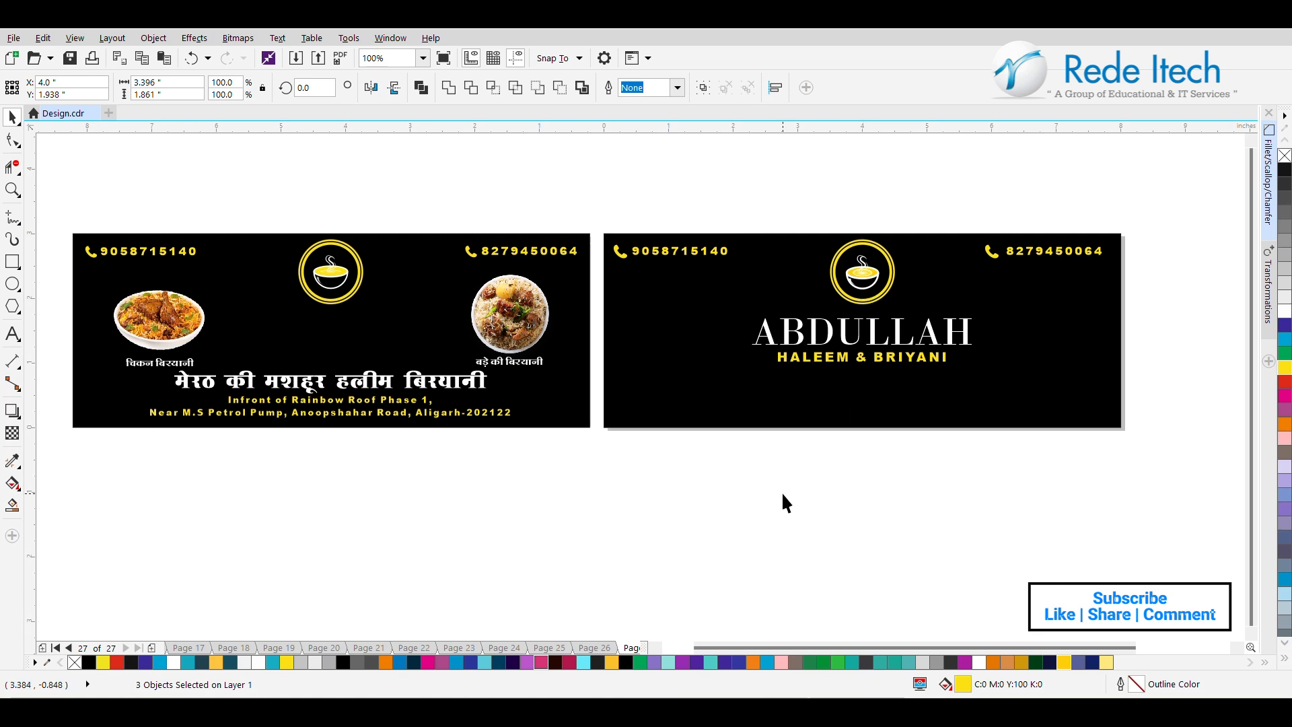
Copy the Hindi tagline from the reference banner below HALEEM & BRIYANI and center it horizontally on the new black rectangle.
left_click_drag(463, 391, 983, 390)
left_click(1021, 415, "shift")
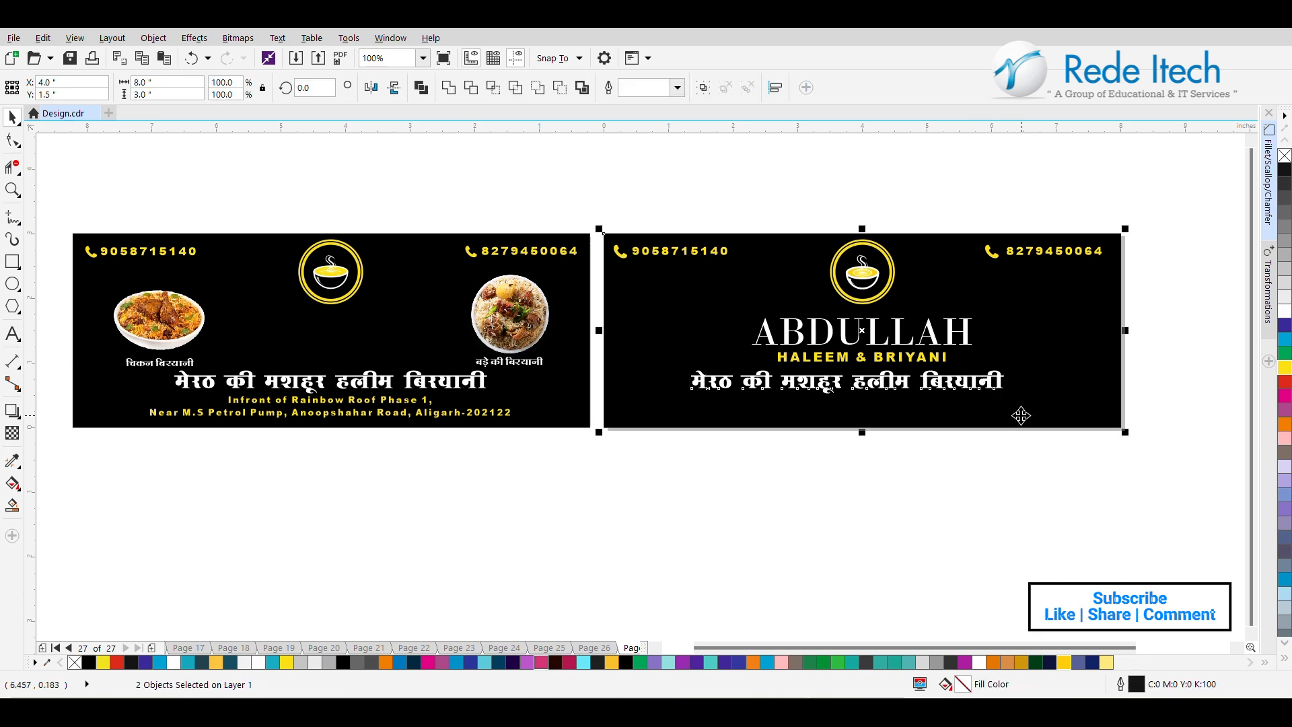
key("e")
left_click(861, 483)
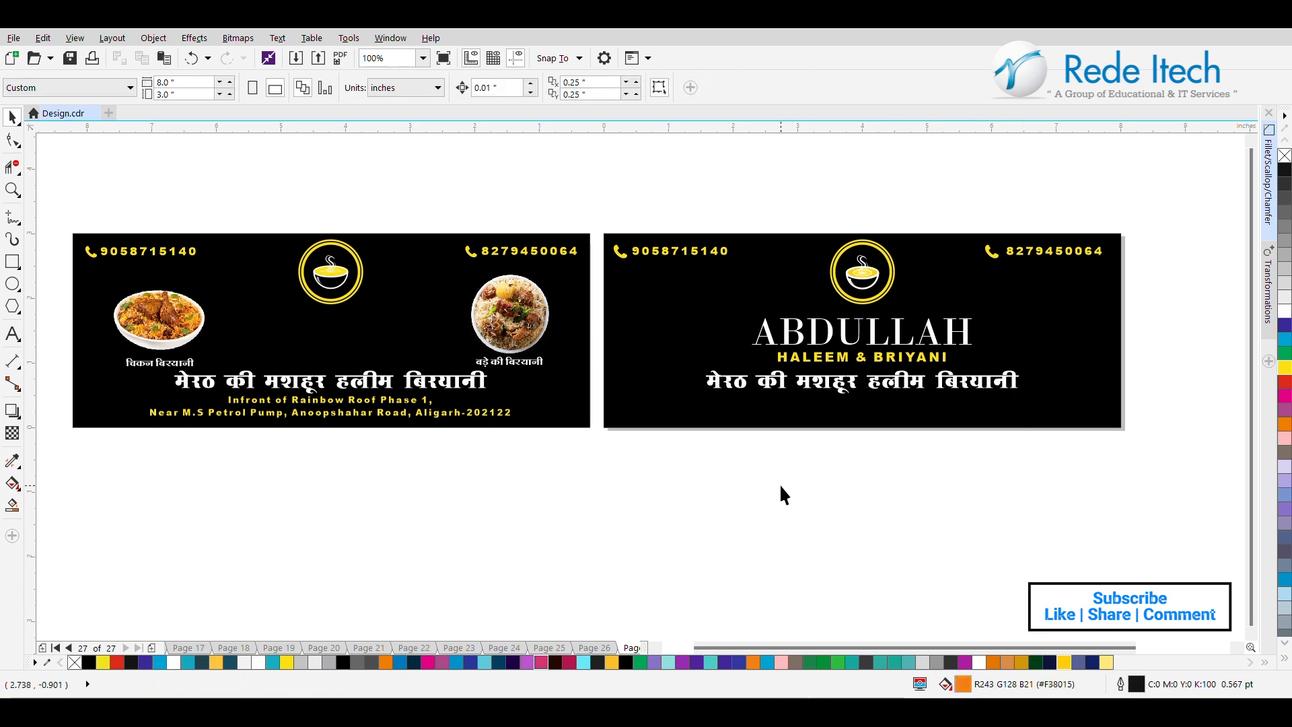
Copy the two-line yellow address text from the reference banner below the Hindi tagline and center it horizontally on the new rectangle.
left_click(369, 424)
left_click_drag(346, 417, 842, 408)
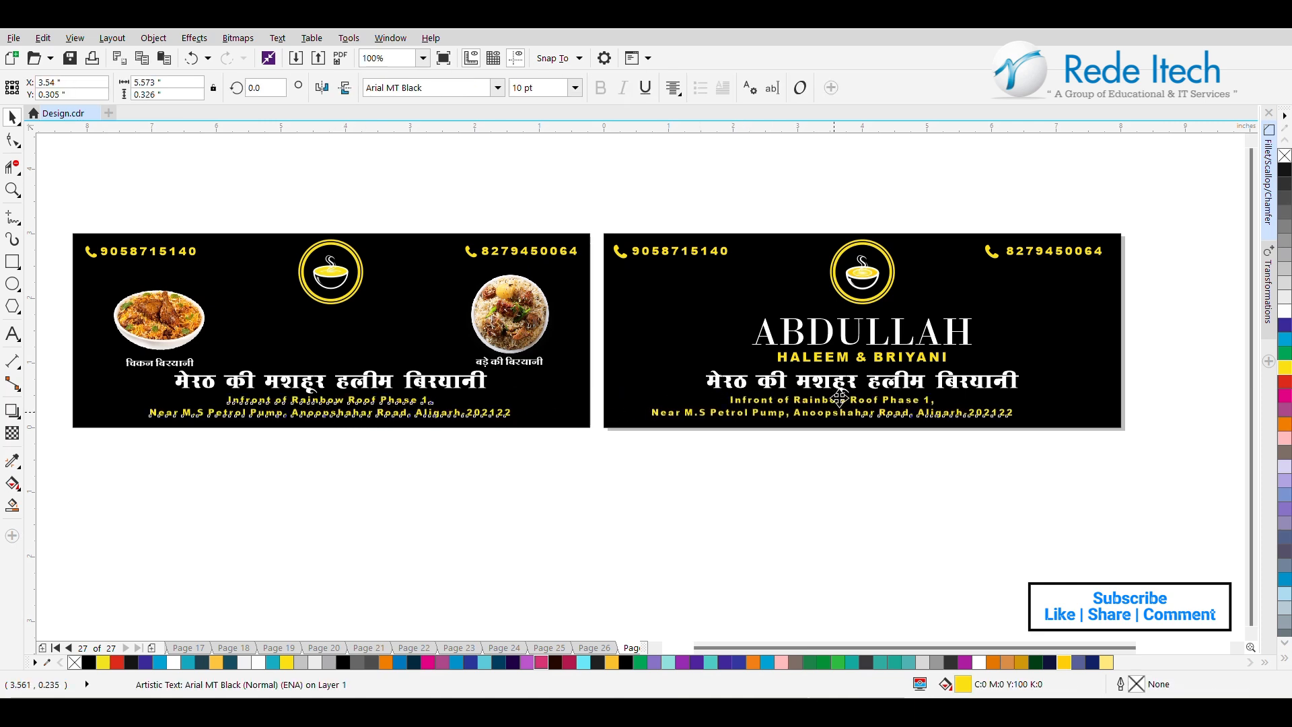
left_click(1111, 351, "shift")
key("c")
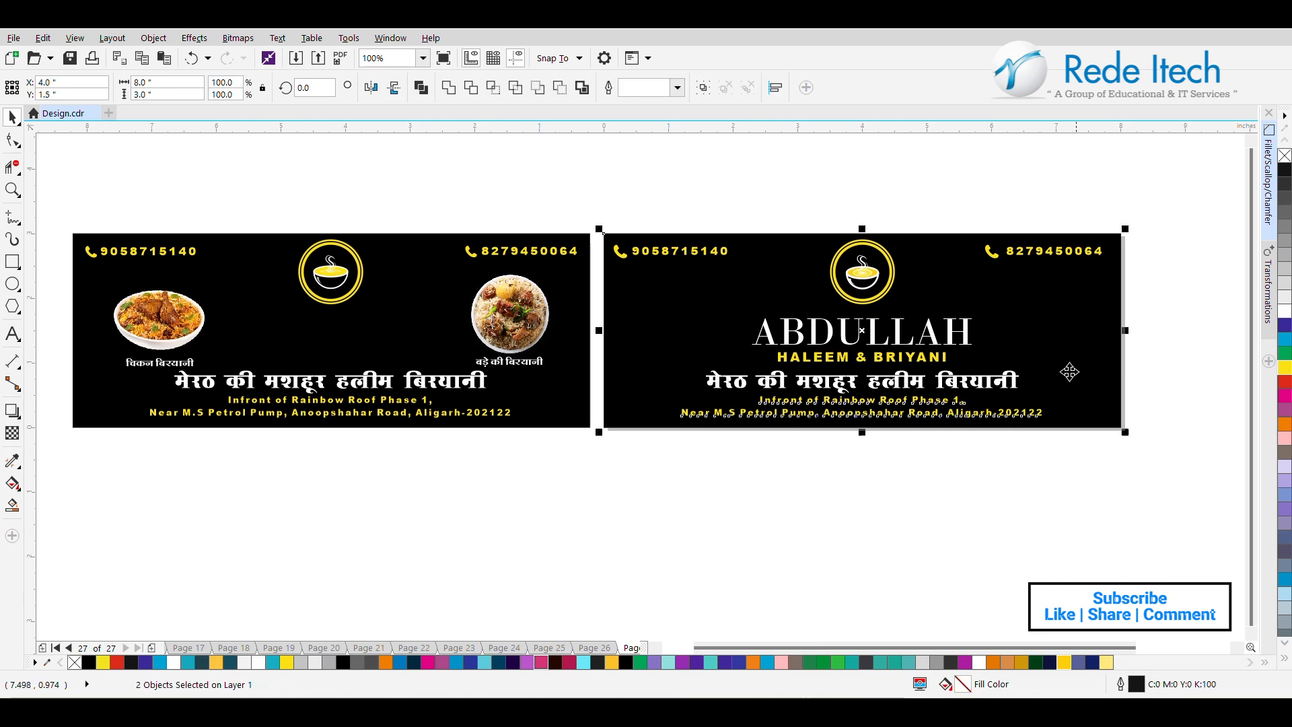
left_click(973, 515)
Nudge the Hindi tagline on the new banner slightly upward, away from the address text.
left_click(873, 382)
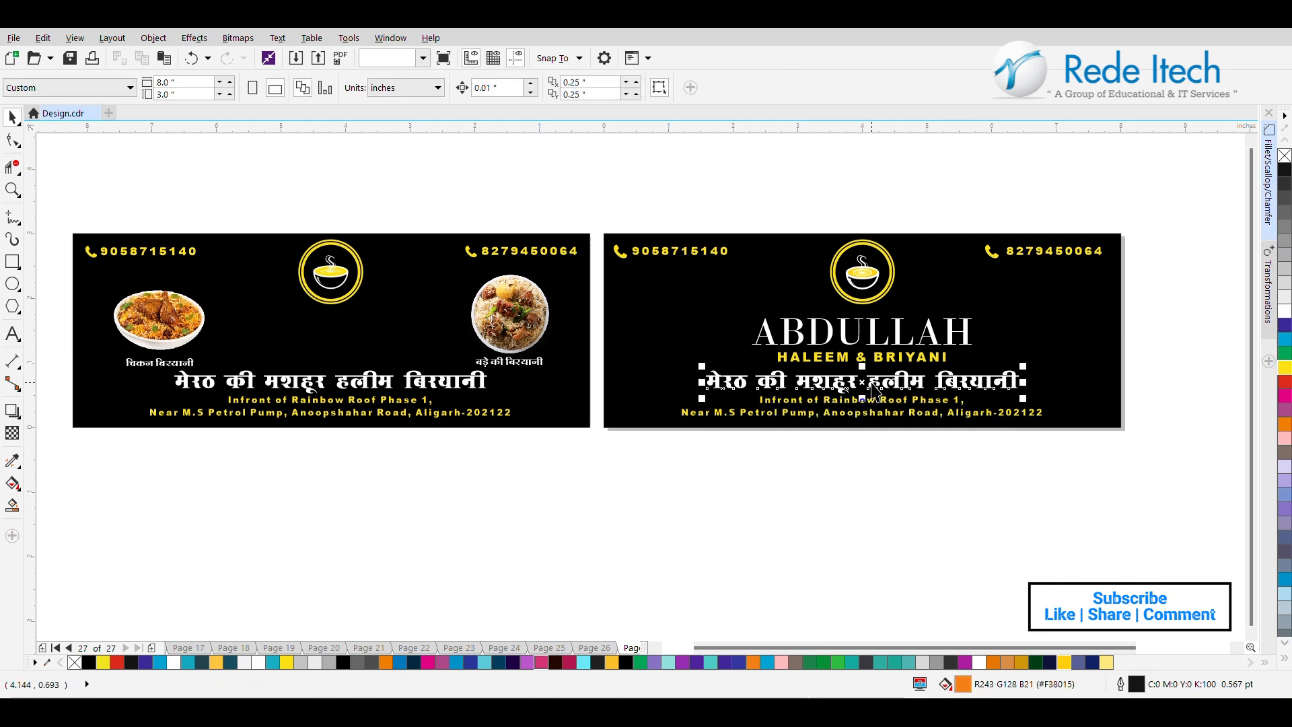
key("Up")
key("Up")
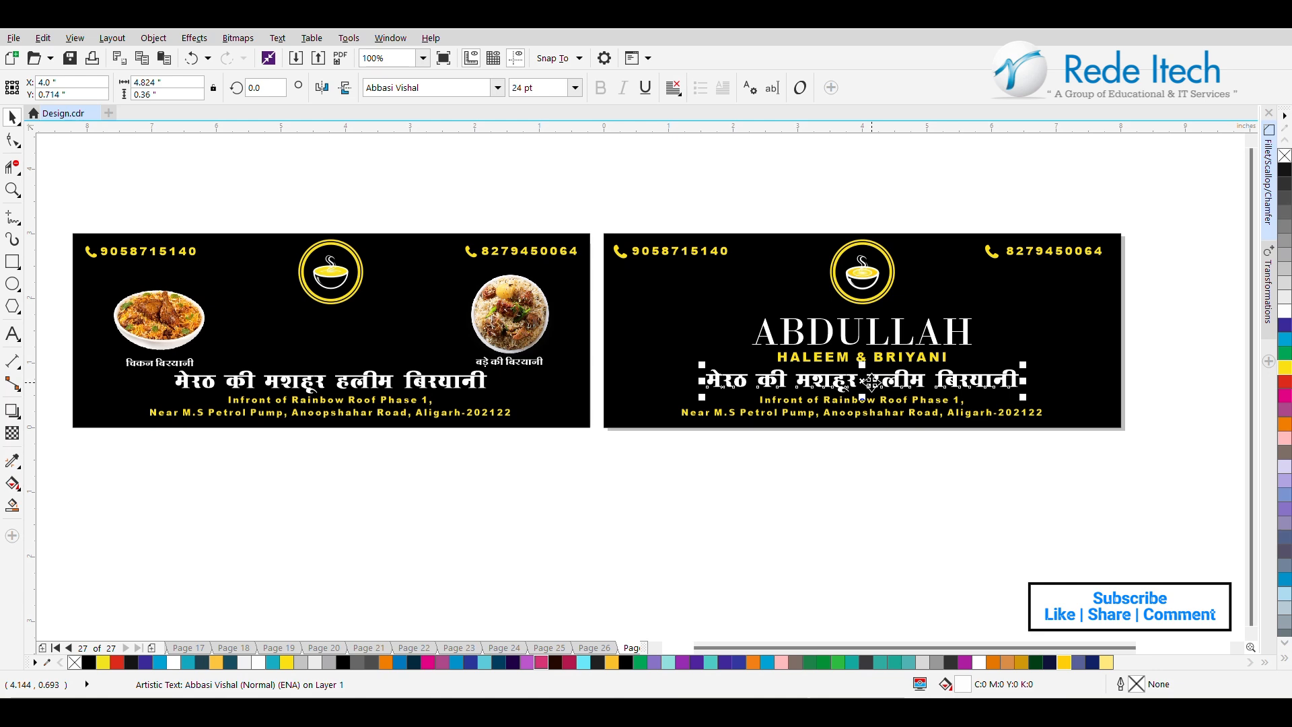
Copy both biryani dish pictures with their Hindi captions from the reference banner to the matching sides of the new banner.
left_click(531, 326)
left_click(528, 365, "shift")
left_click_drag(511, 317, 1061, 313)
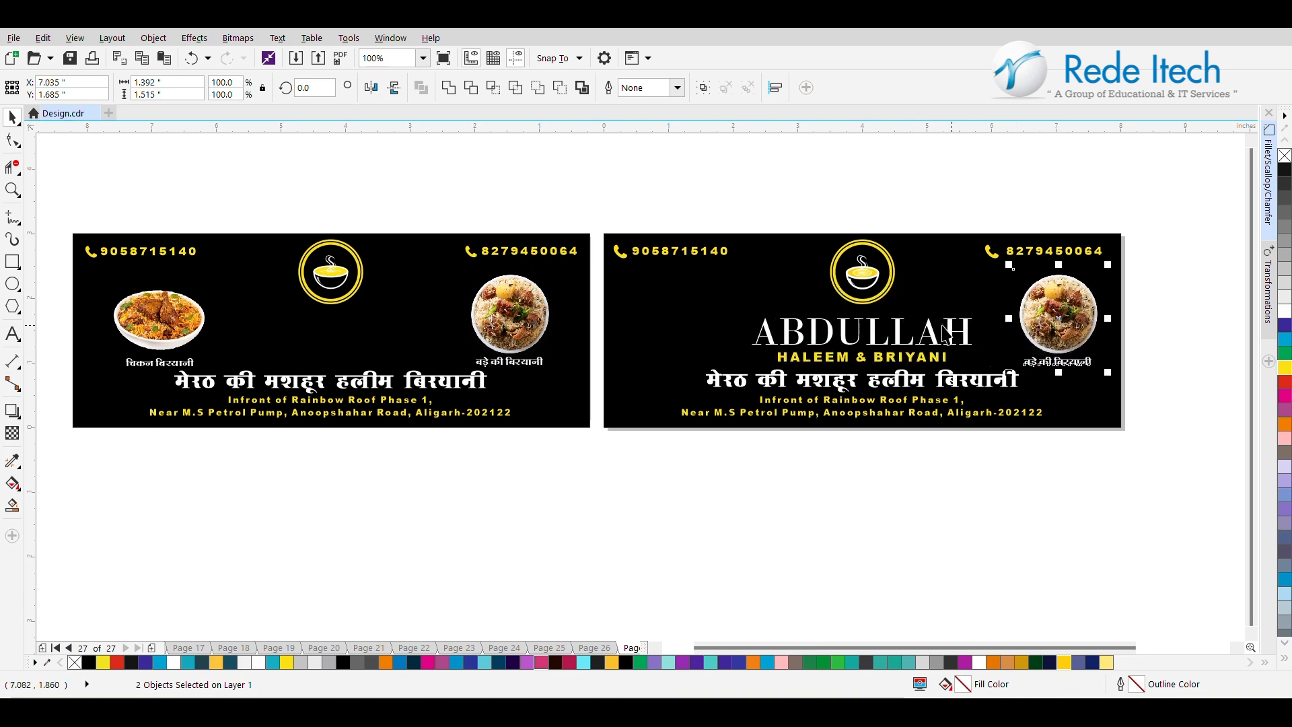
left_click(183, 339)
left_click(156, 360, "shift")
left_click_drag(163, 332, 669, 322)
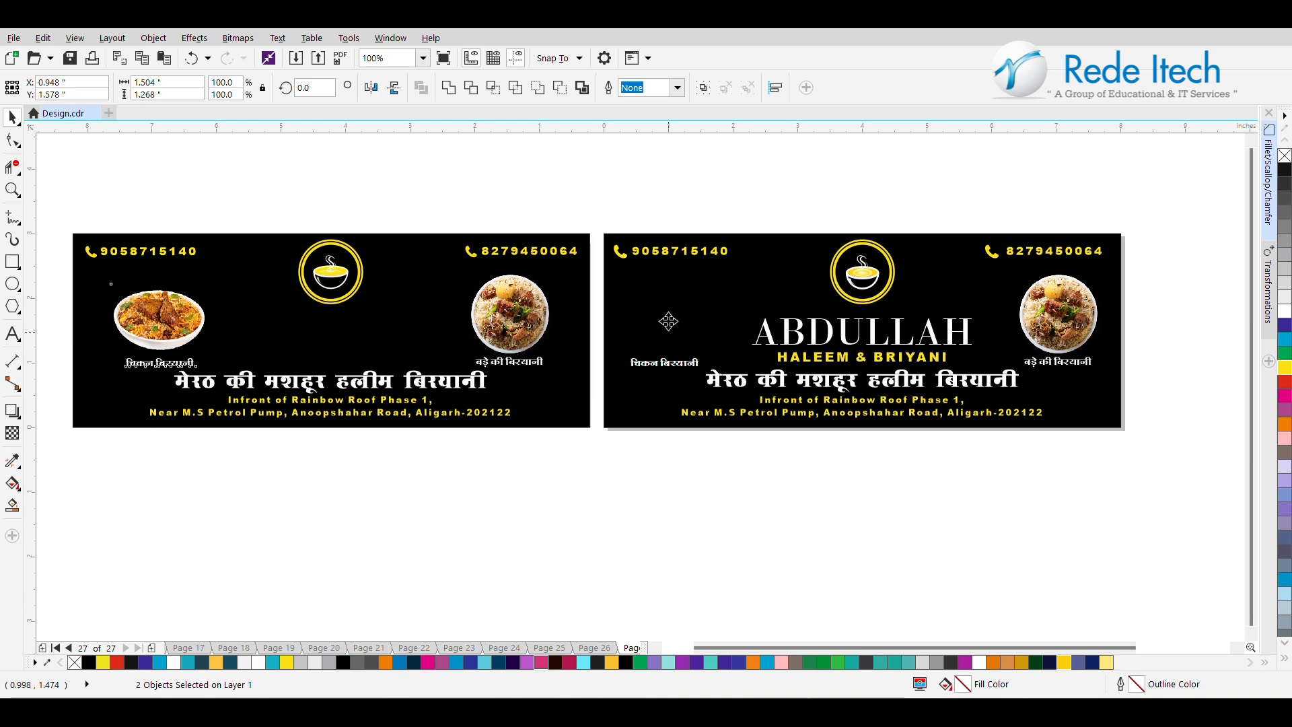
left_click(1178, 347)
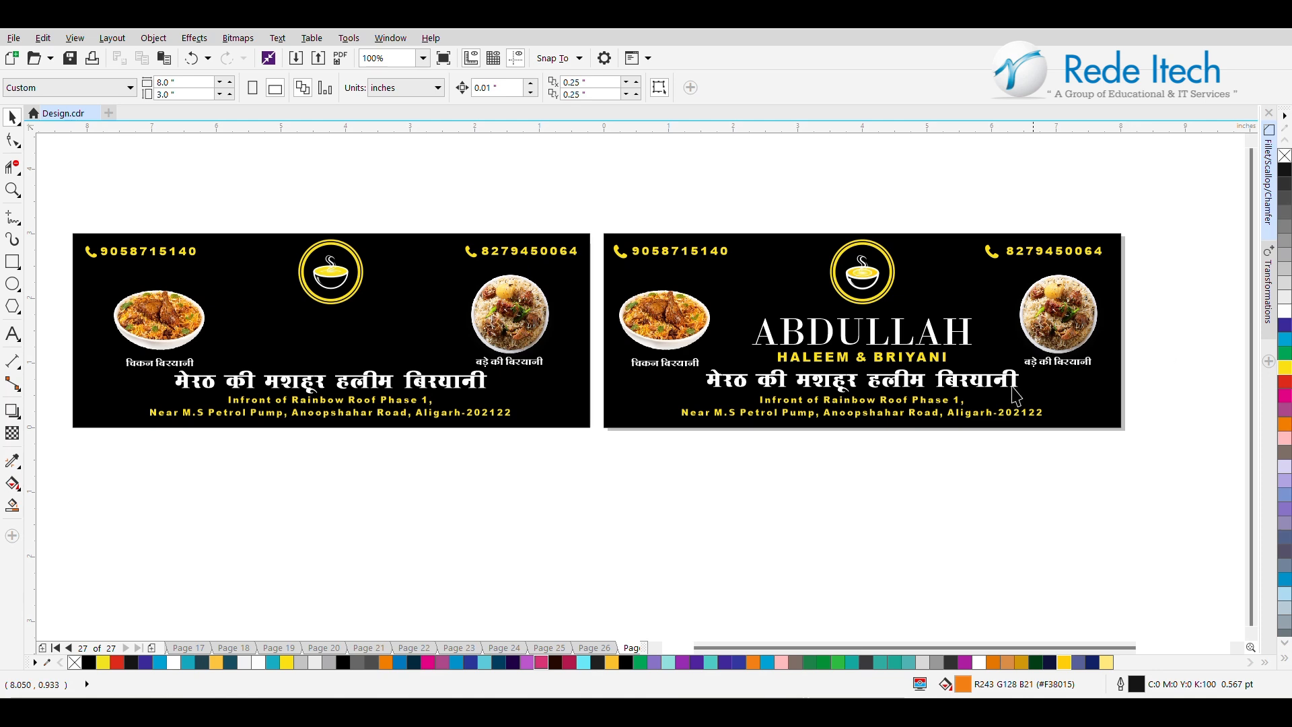
Delete the reference banner's black rectangle and all its remaining text, logo and picture objects.
left_click(110, 286)
left_click(240, 363)
key("Delete")
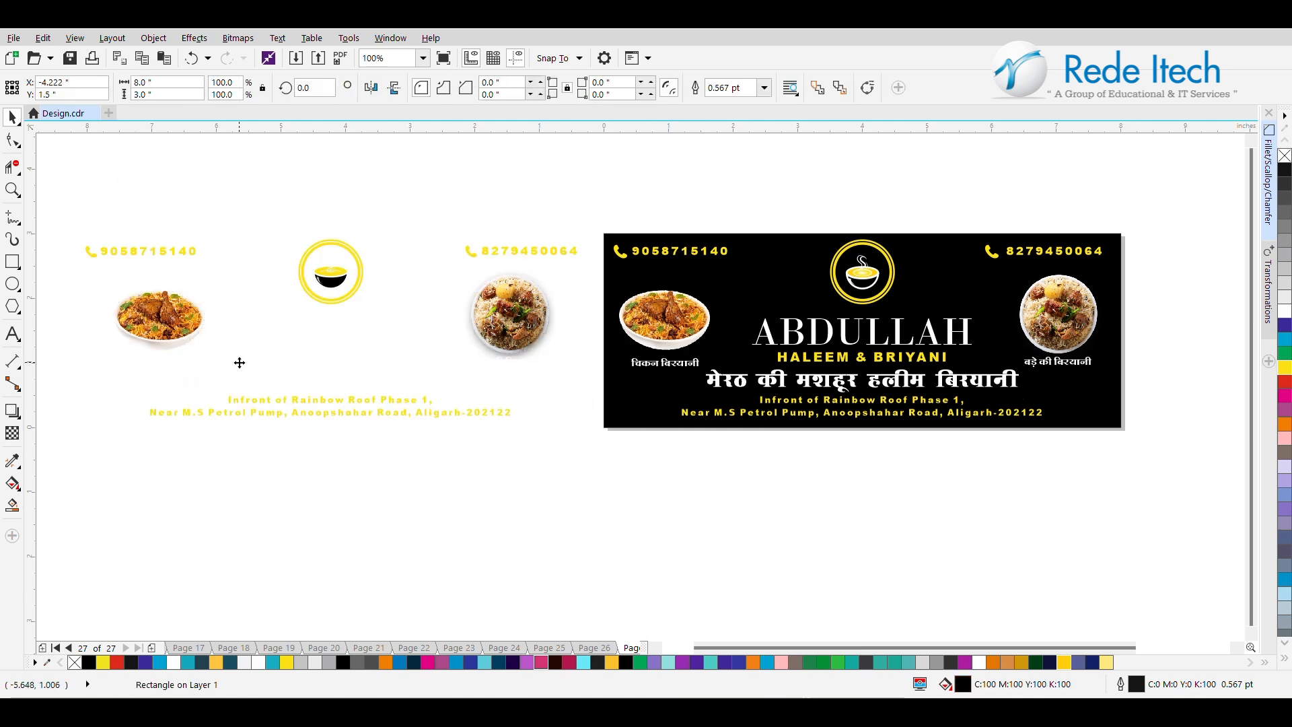
left_click_drag(52, 211, 592, 487)
key("Delete")
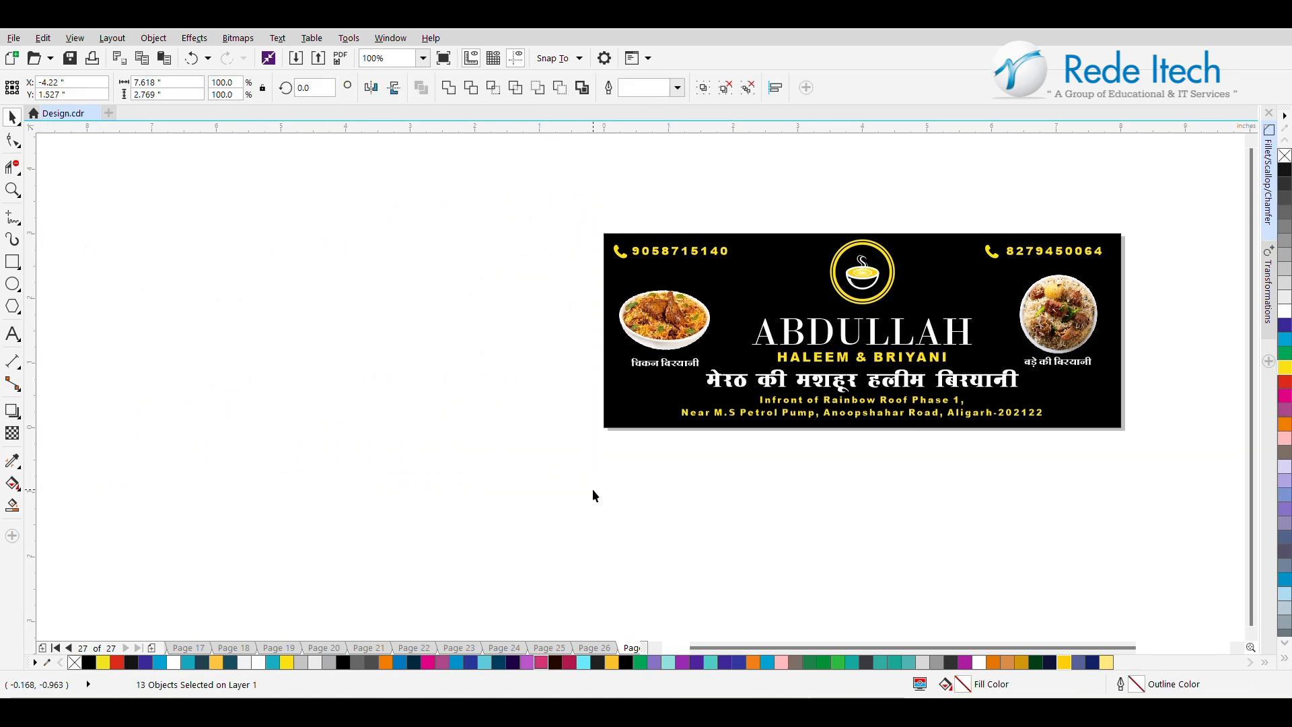
left_click(7, 195)
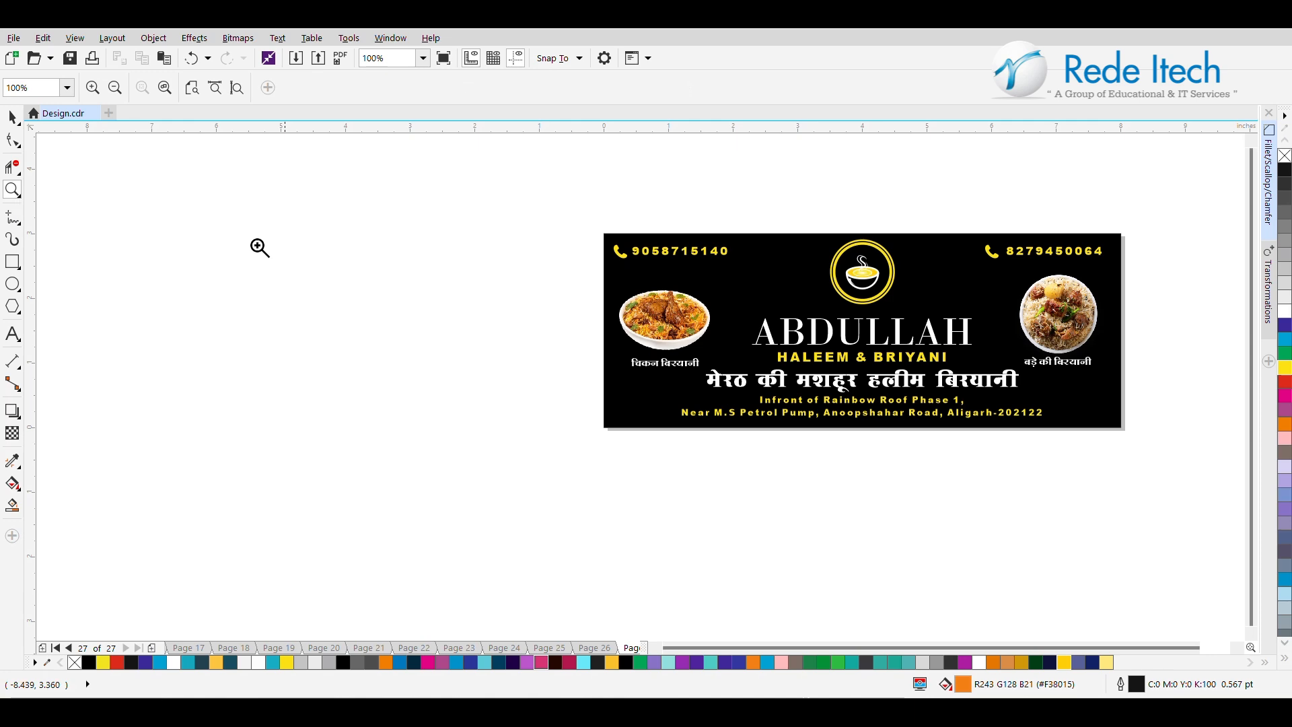
left_click_drag(569, 217, 1143, 456)
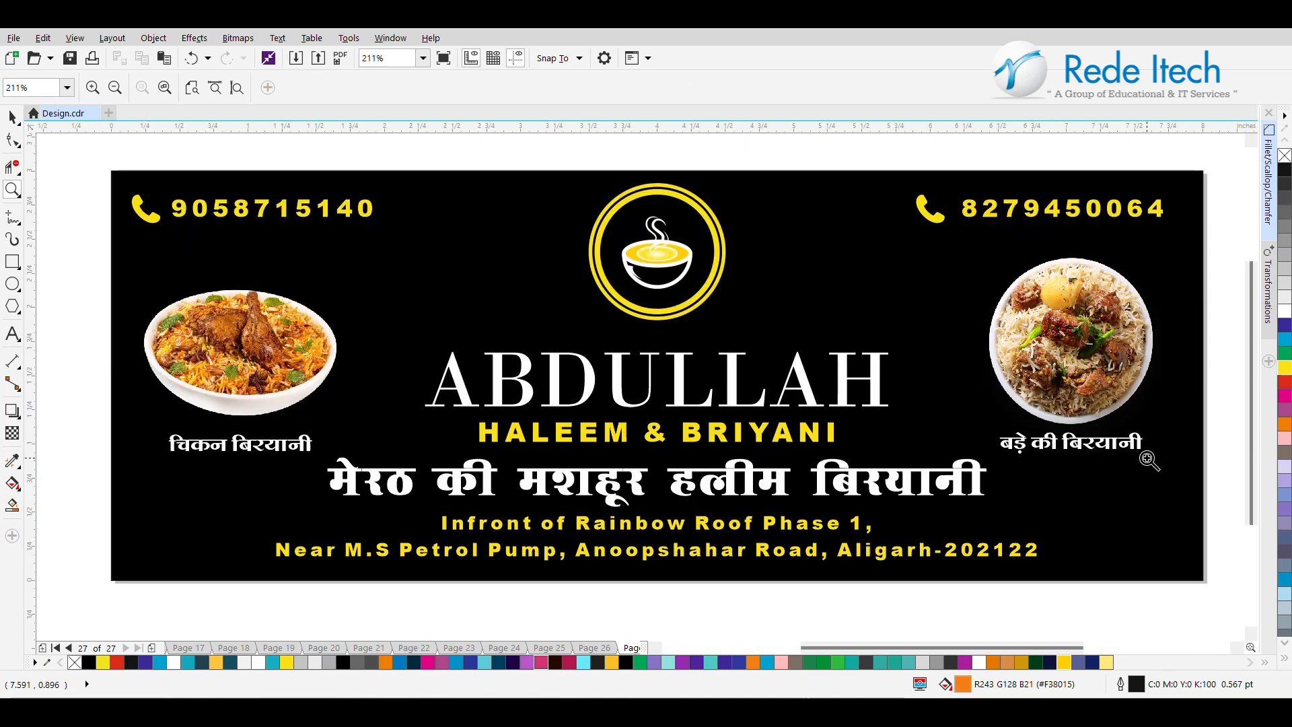
left_click(8, 121)
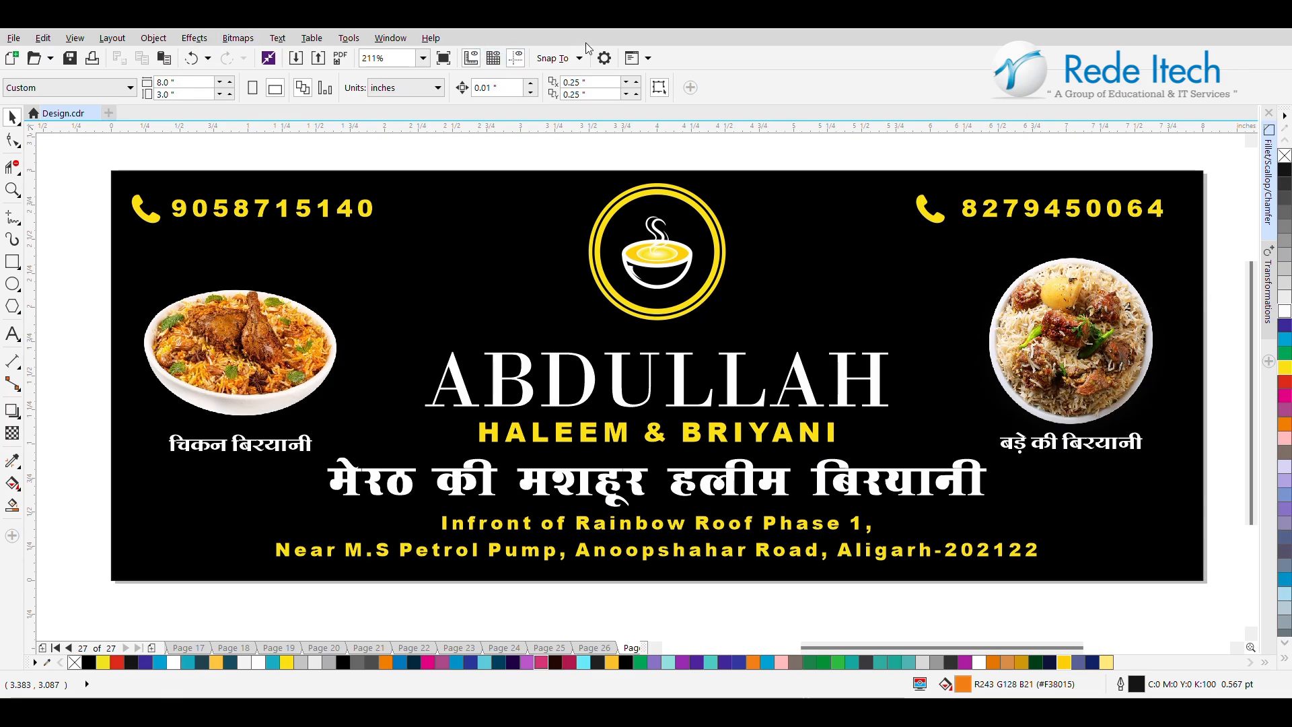